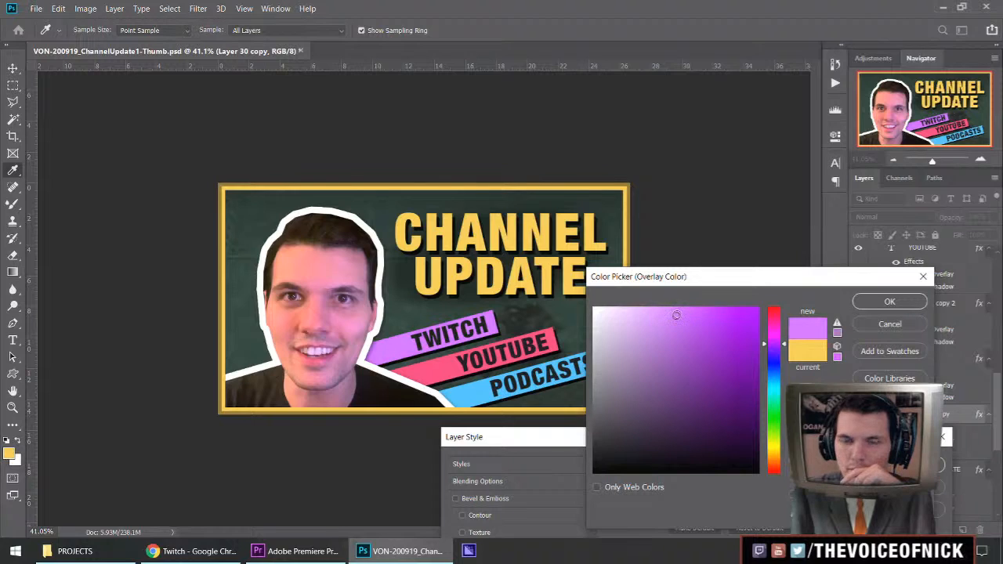
Apply the light purple color overlay to the bar behind the TWITCH text
left_click(889, 300)
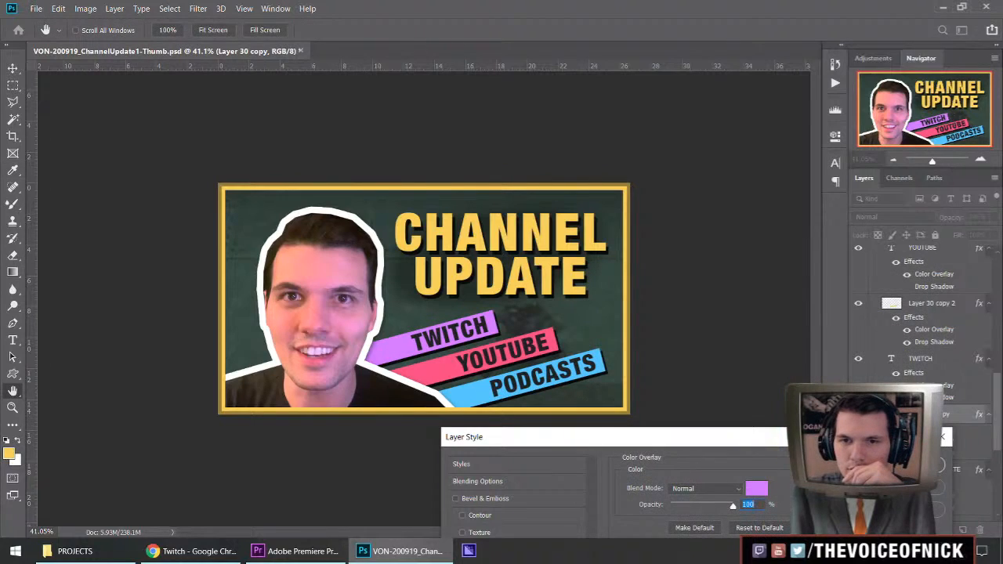
key("Return")
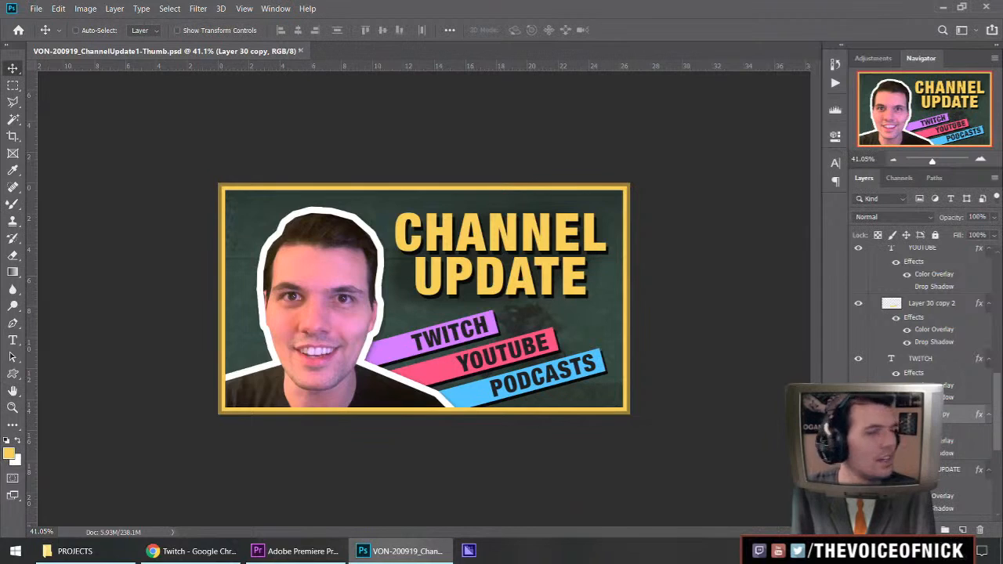
scroll(525, 323, "down", 1)
scroll(525, 322, "down", 3)
scroll(525, 325, "up", 2)
scroll(466, 307, "down", 1)
scroll(466, 307, "up", 1)
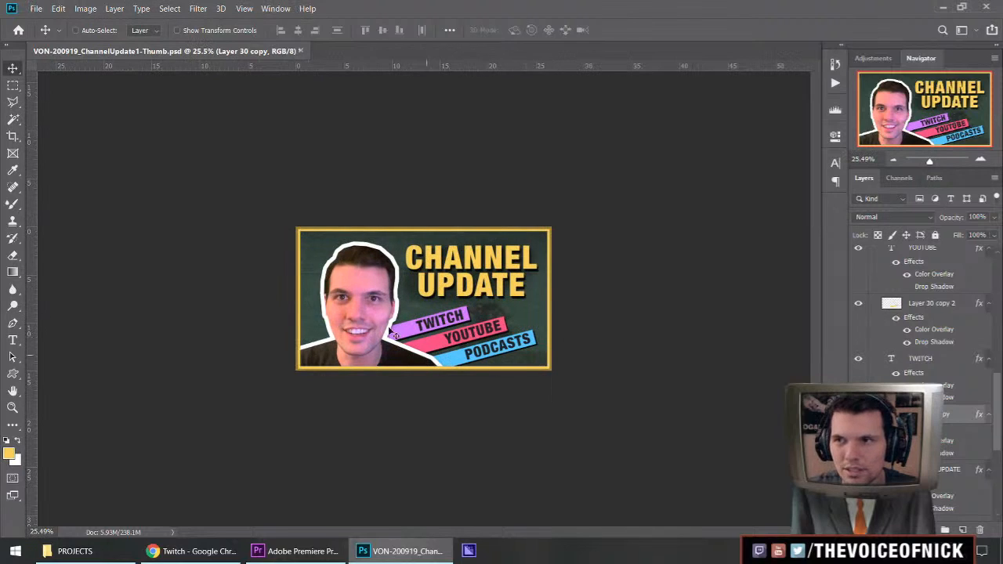
scroll(492, 350, "up", 1)
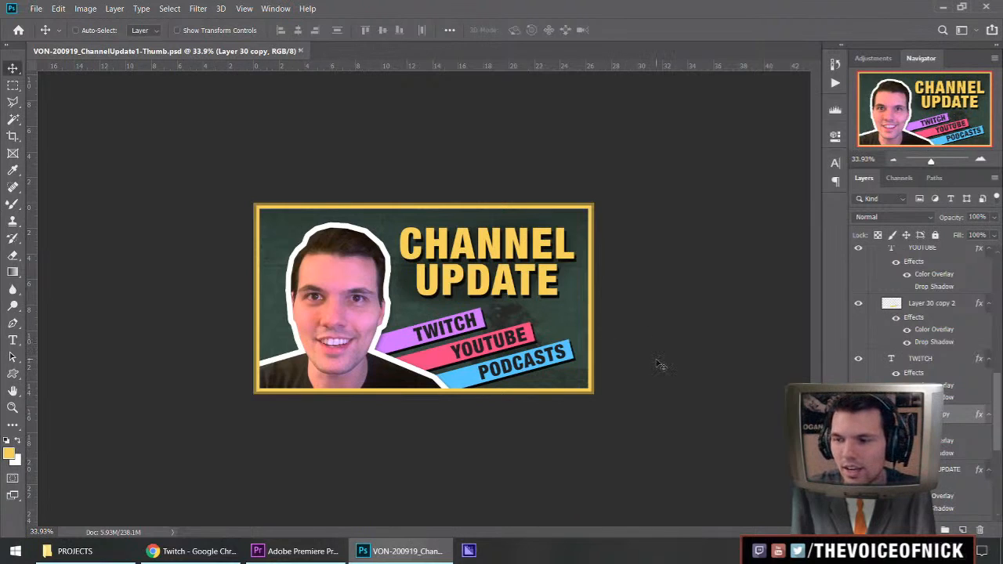
scroll(660, 365, "down", 1)
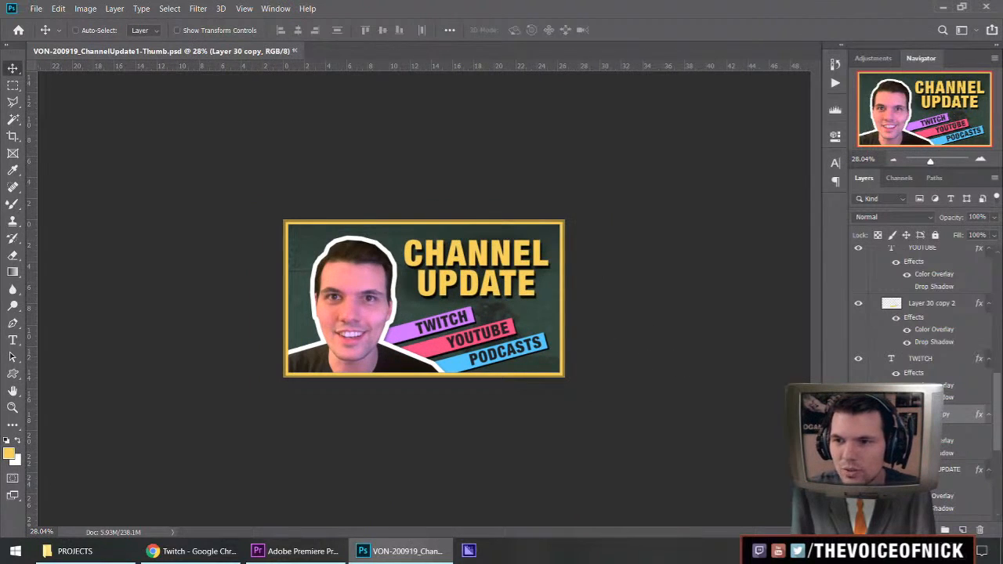
Collapse the Text, BG, Head and Borders layer groups
scroll(927, 333, "up", 6)
left_click(876, 317)
scroll(874, 323, "up", 1)
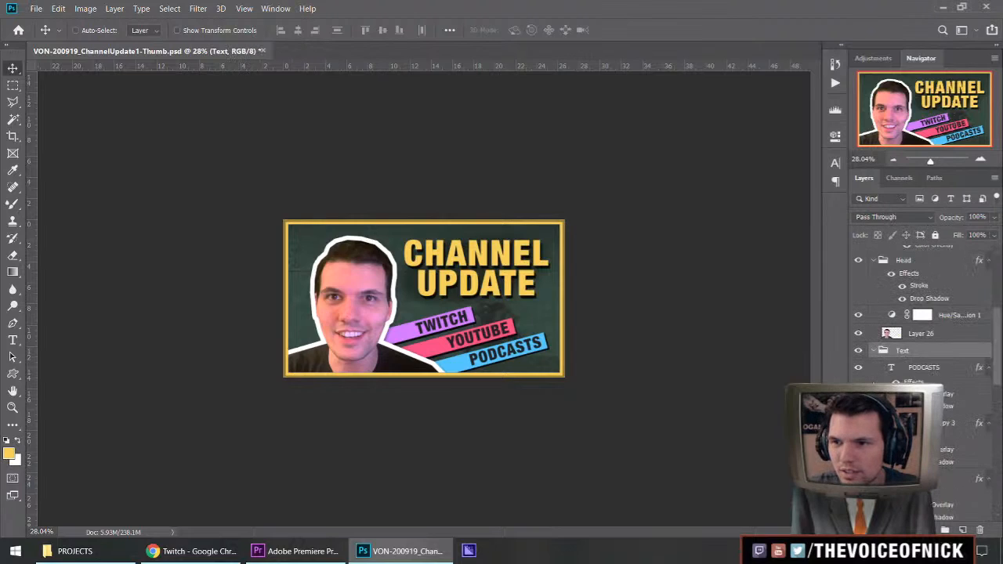
left_click(874, 351)
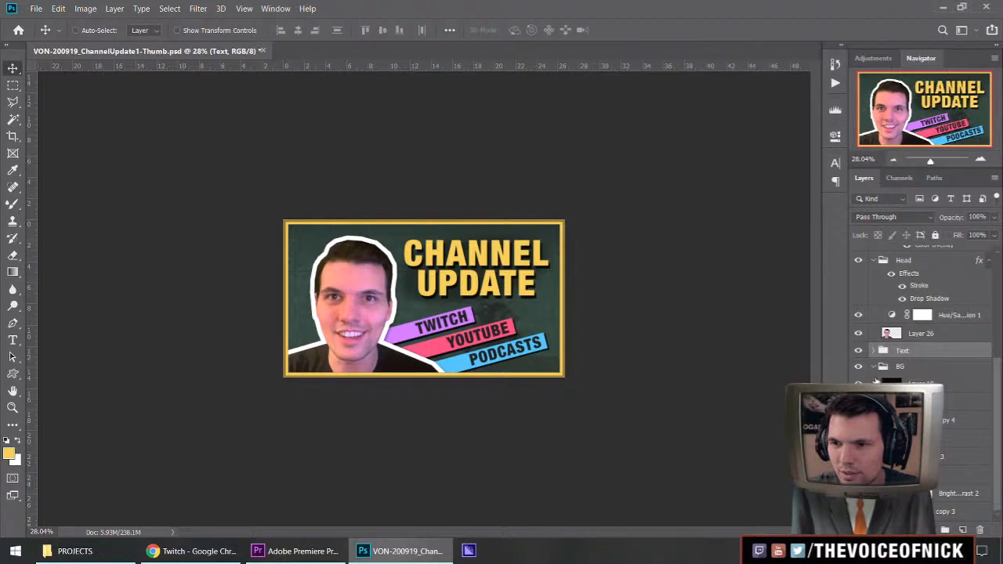
left_click(908, 420)
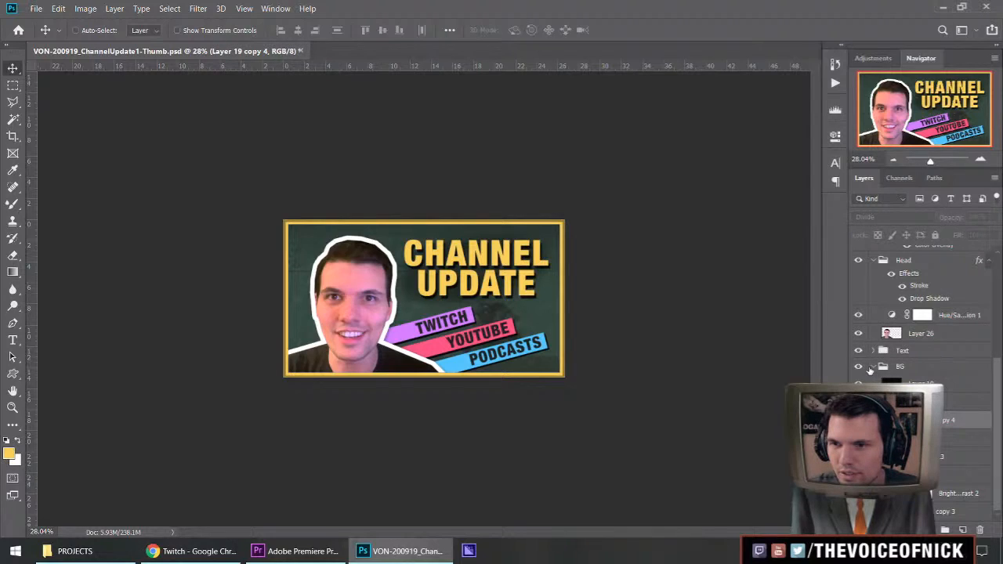
left_click(872, 367)
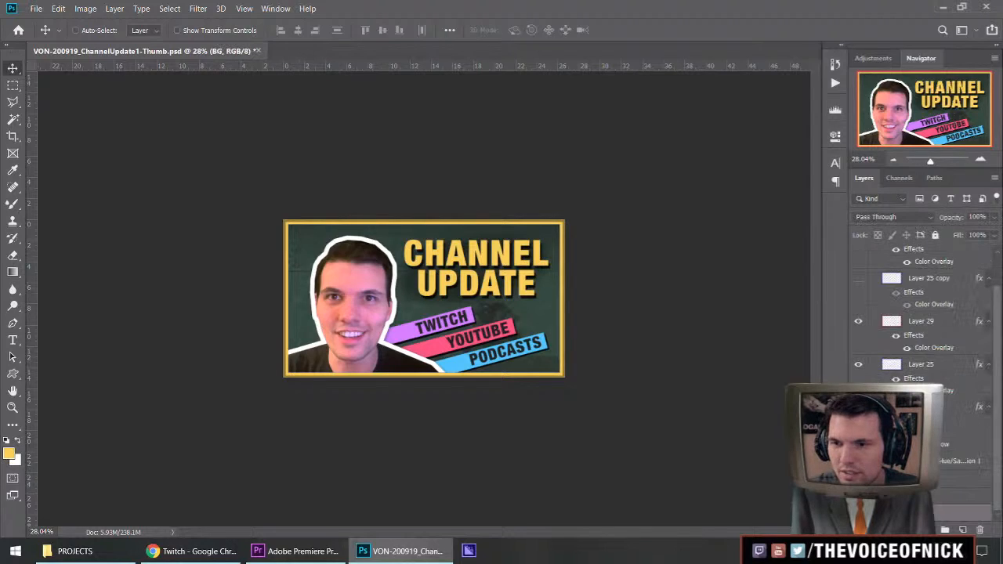
scroll(880, 252, "up", 1)
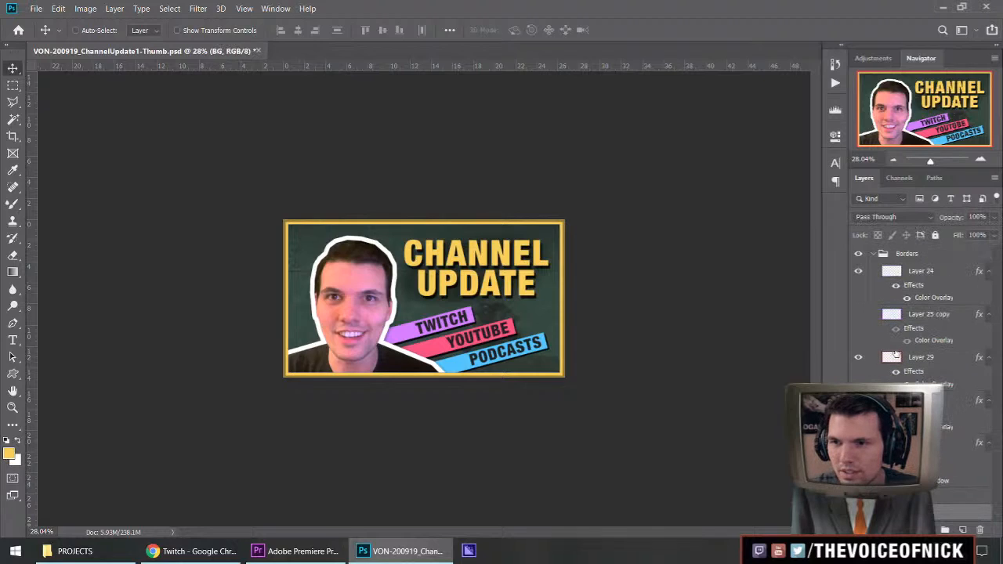
left_click(873, 255, "ctrl")
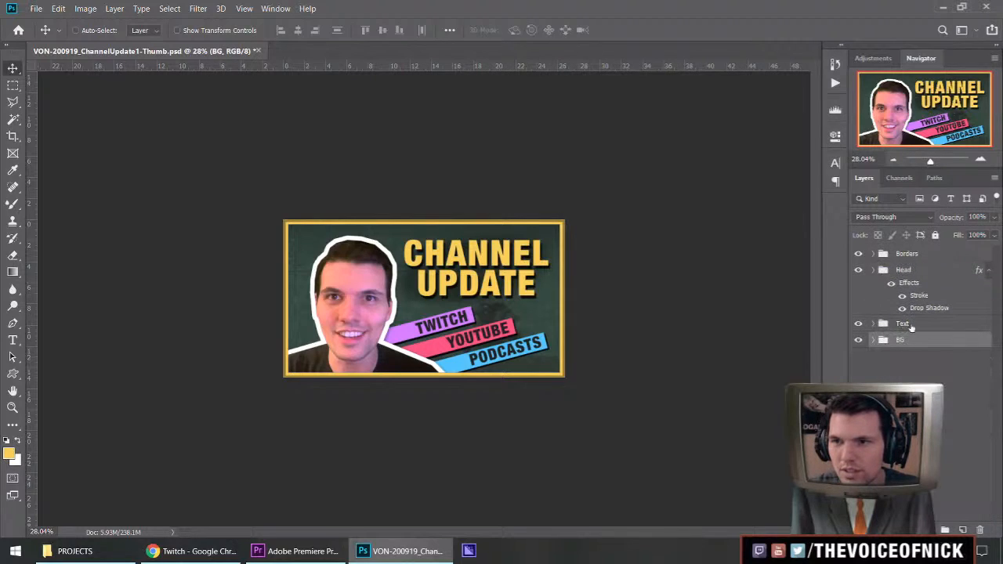
Expand the Text group and put the PODCASTS text and its blue bar layer into a new group named Podcasts
left_click(909, 325)
left_click(873, 323)
scroll(886, 329, "down", 3)
scroll(924, 329, "up", 4)
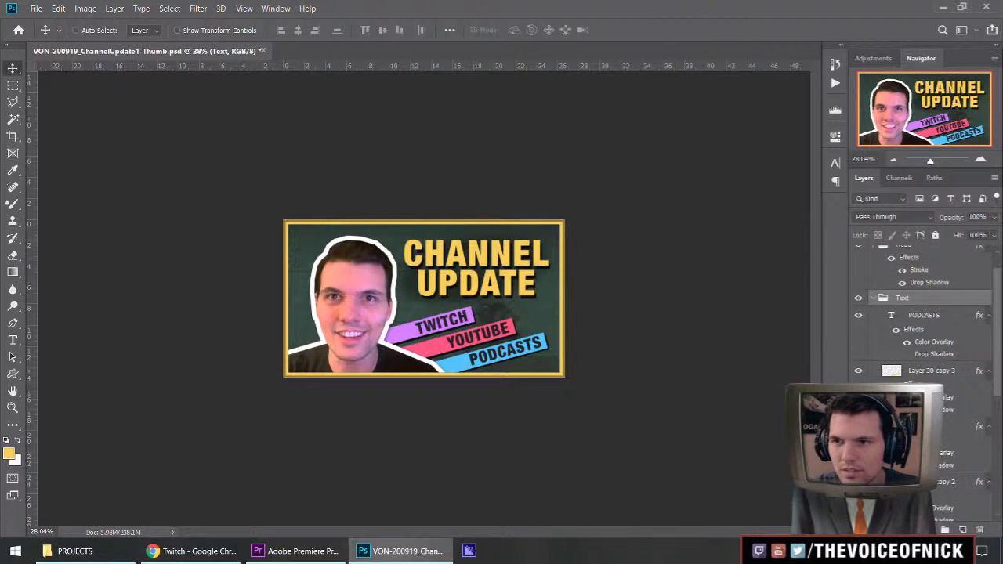
scroll(925, 321, "up", 1)
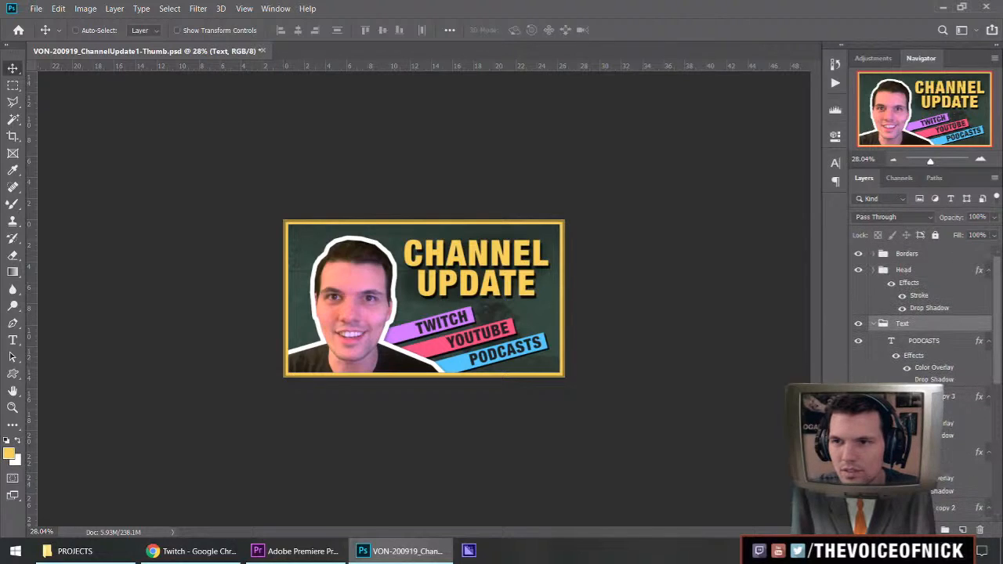
left_click(920, 343)
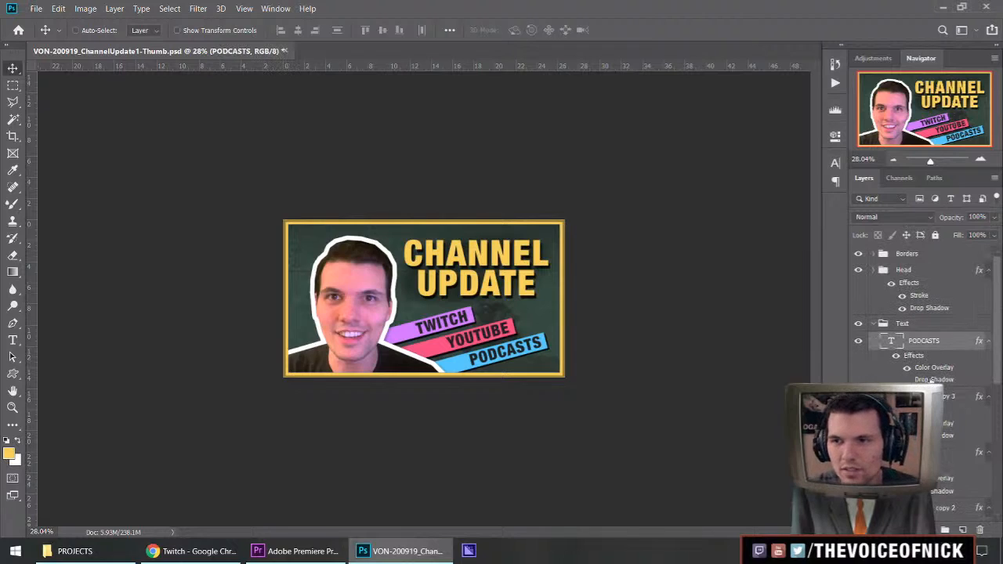
left_click(962, 529)
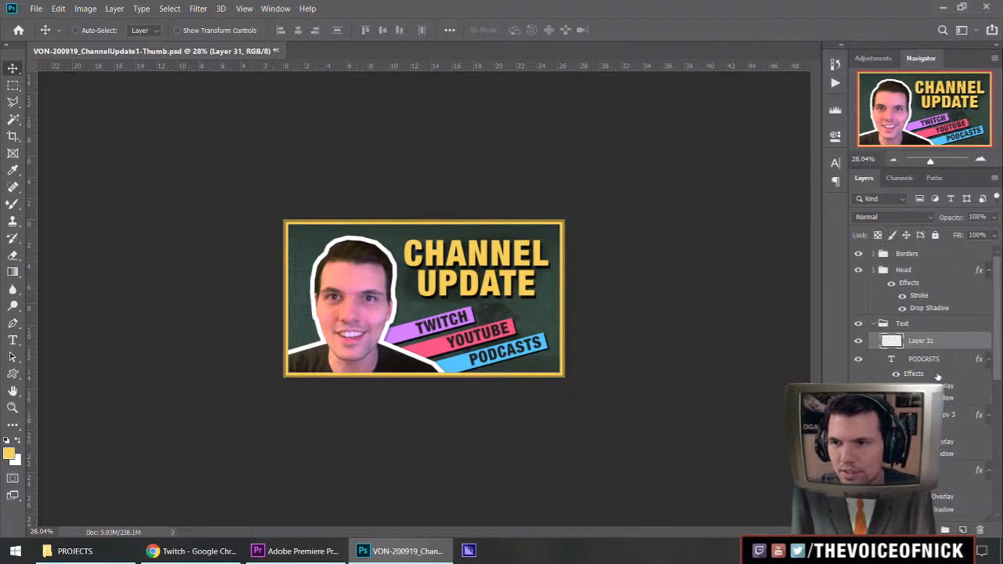
key("Delete")
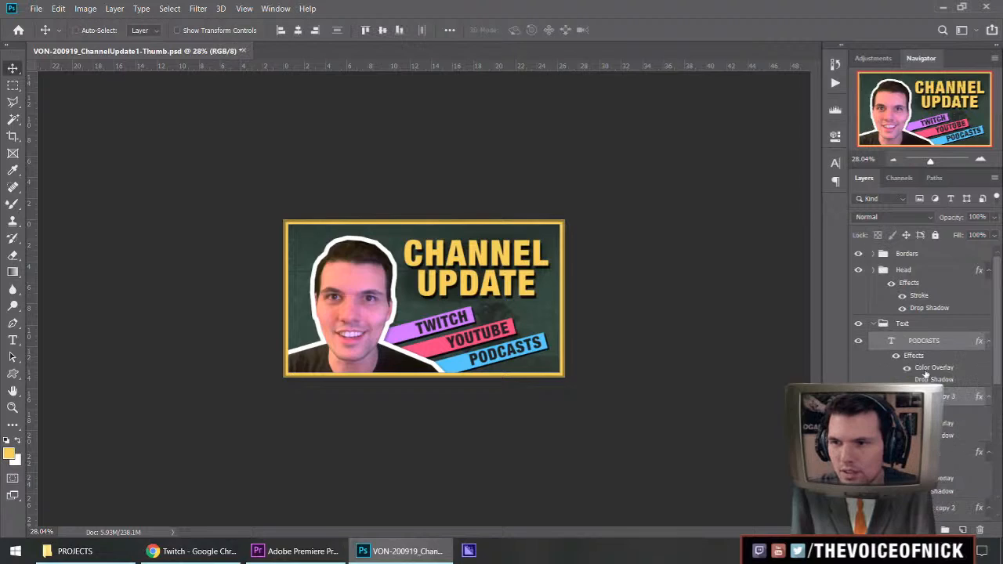
left_click(945, 530)
double_click(917, 339)
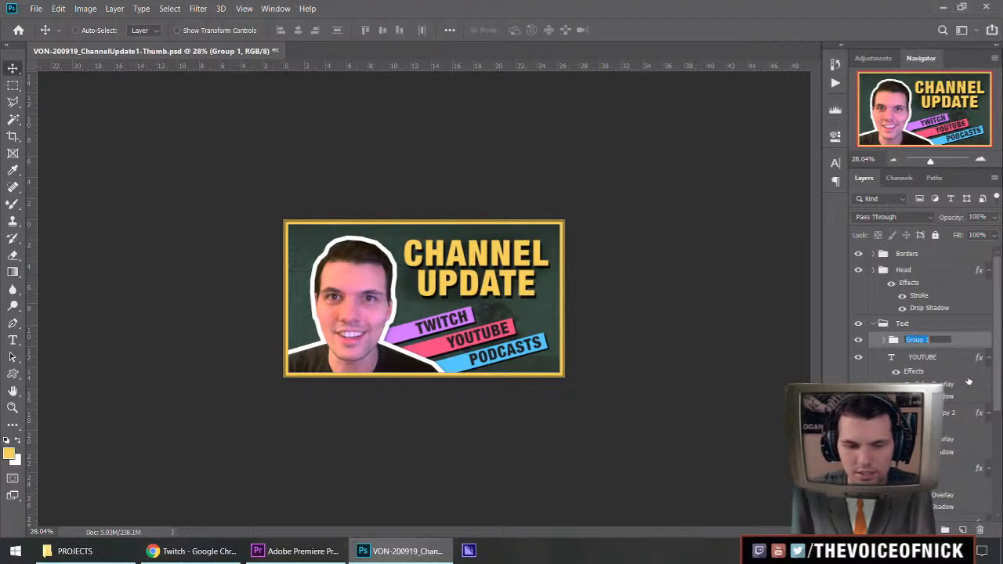
type("Podcasts")
key("Return")
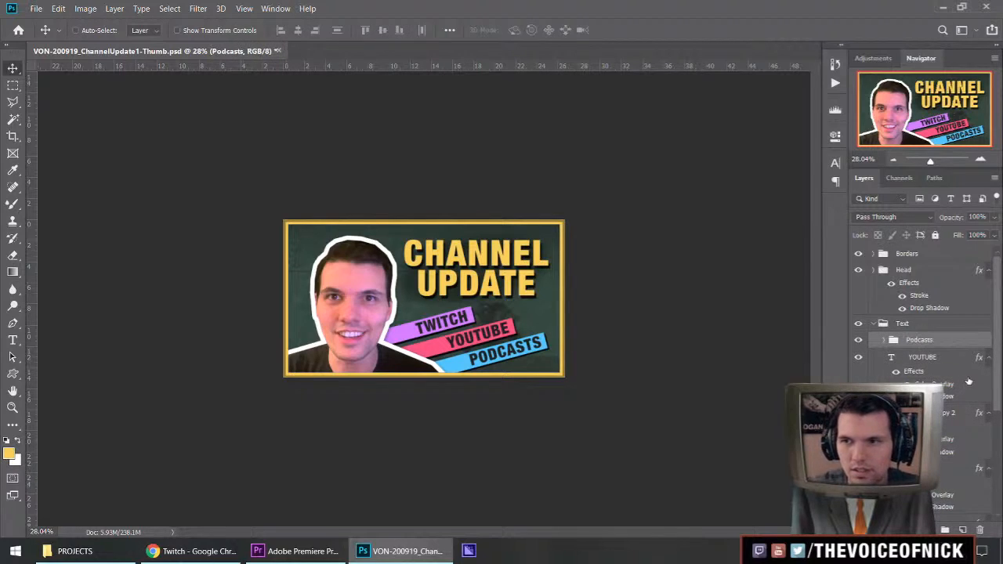
Group the YOUTUBE text with its bar layer and name the group YouTube
left_click(932, 357)
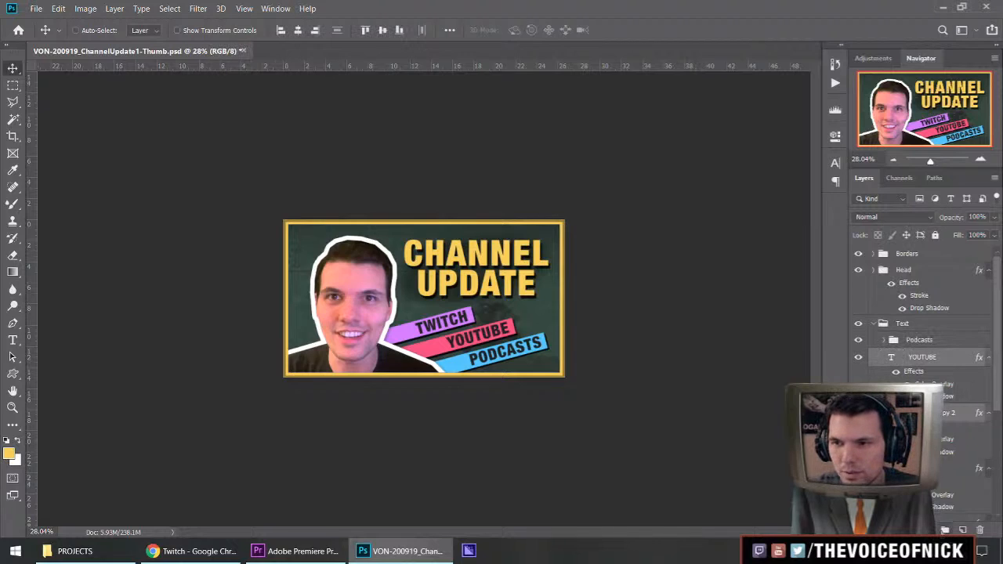
left_click(944, 529)
double_click(923, 357)
type("YouTube")
key("Return")
Group the TWITCH text with its bar layer and name the group Twitch
left_click(933, 372)
left_click(960, 430, "shift")
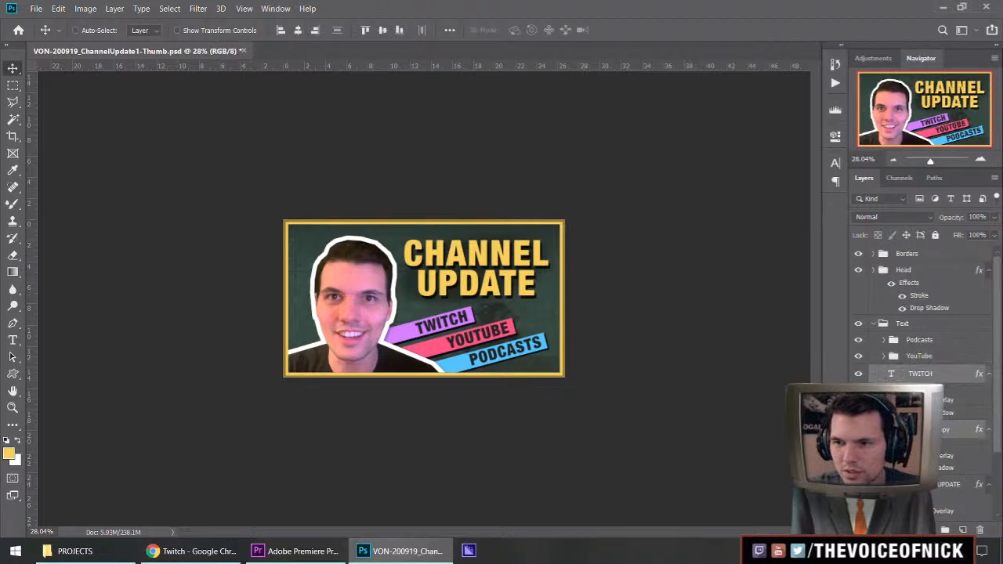
key("ctrl+g")
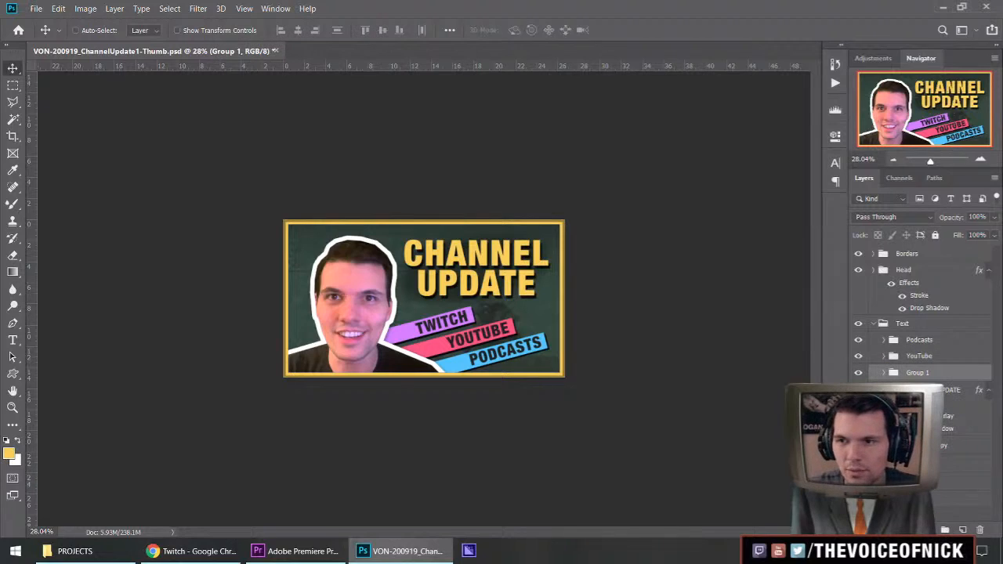
double_click(916, 373)
type("Twitch")
key("Return")
Remove the duplicate shadow layer beneath the CHANNEL UPDATE text, keeping the Shadow layer
left_click(858, 389)
left_click(858, 389)
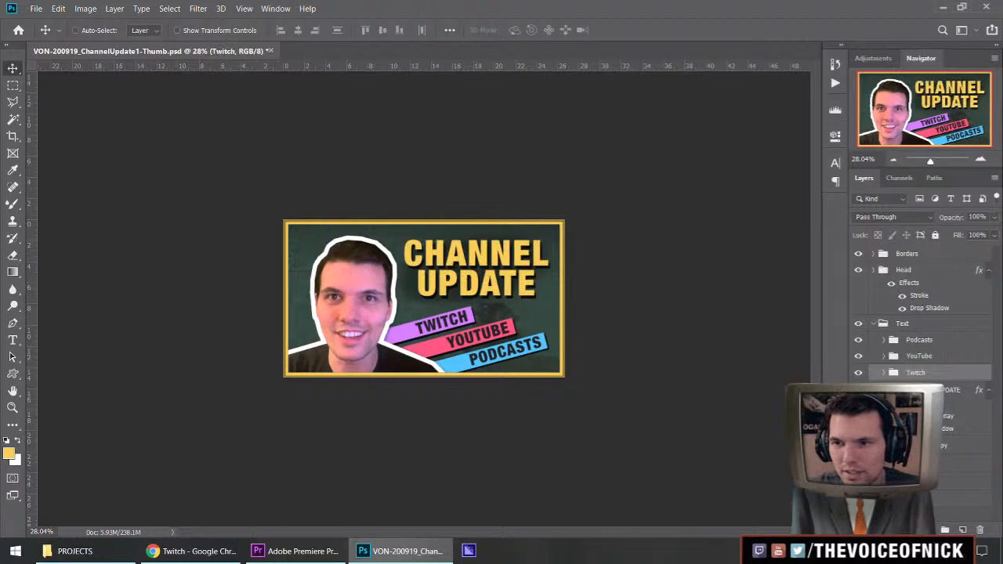
left_click(961, 445)
left_click(964, 463, "shift")
left_click_drag(963, 462, 963, 530)
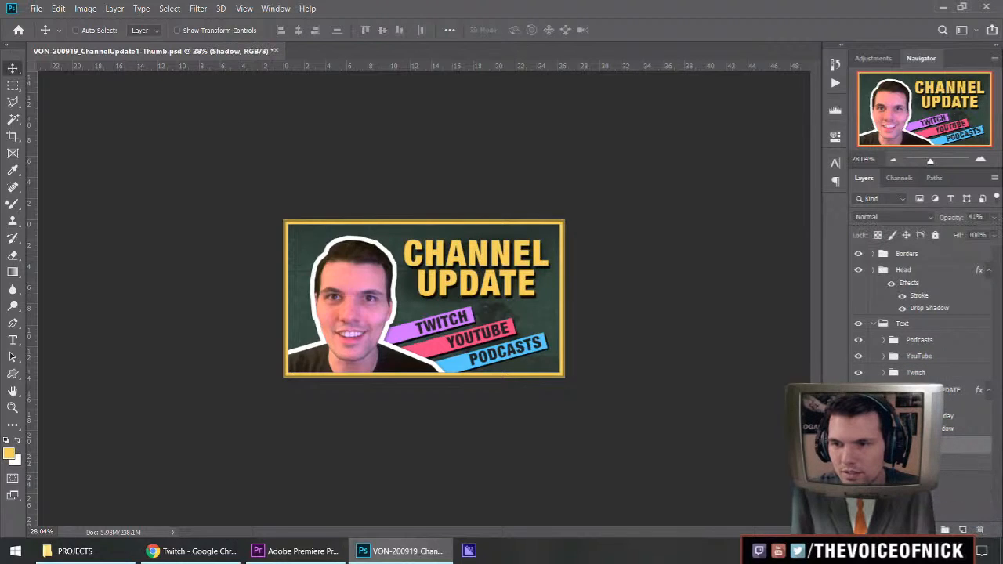
Group the CHANNEL UPDATE text with its Shadow layer and name the group Channel Update
left_click(948, 390, "shift")
left_click(945, 530)
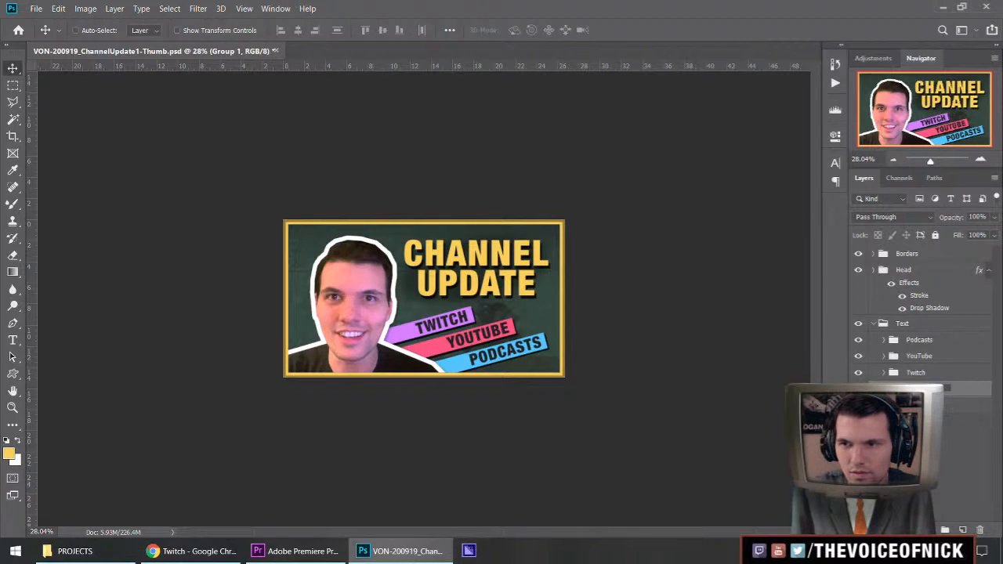
key("Return")
Move the Podcasts, YouTube, Twitch and Channel Update groups out of the Text group and save the document
left_click(930, 343, "shift")
left_click_drag(930, 343, 918, 317)
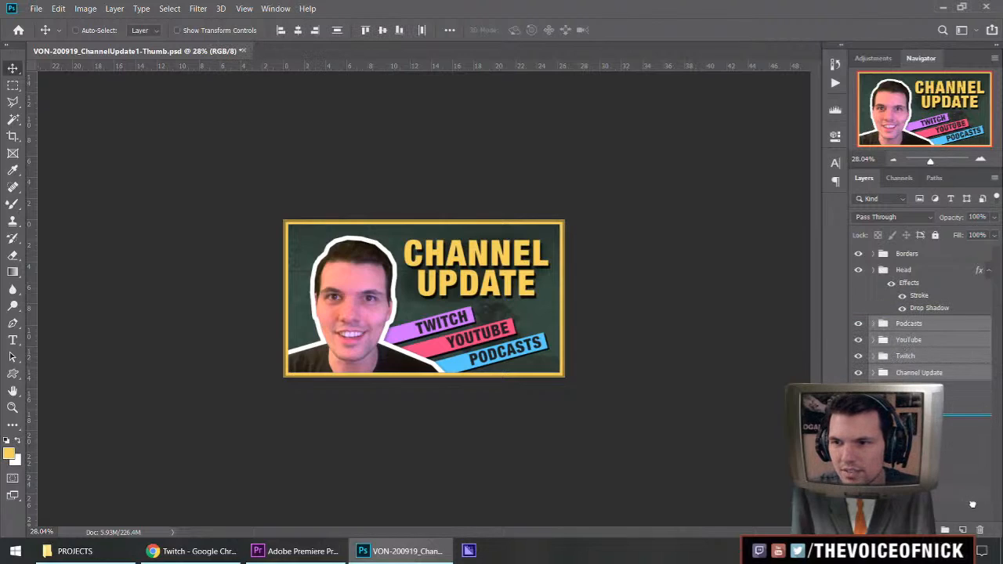
left_click(868, 397)
left_click(872, 272)
left_click(873, 271)
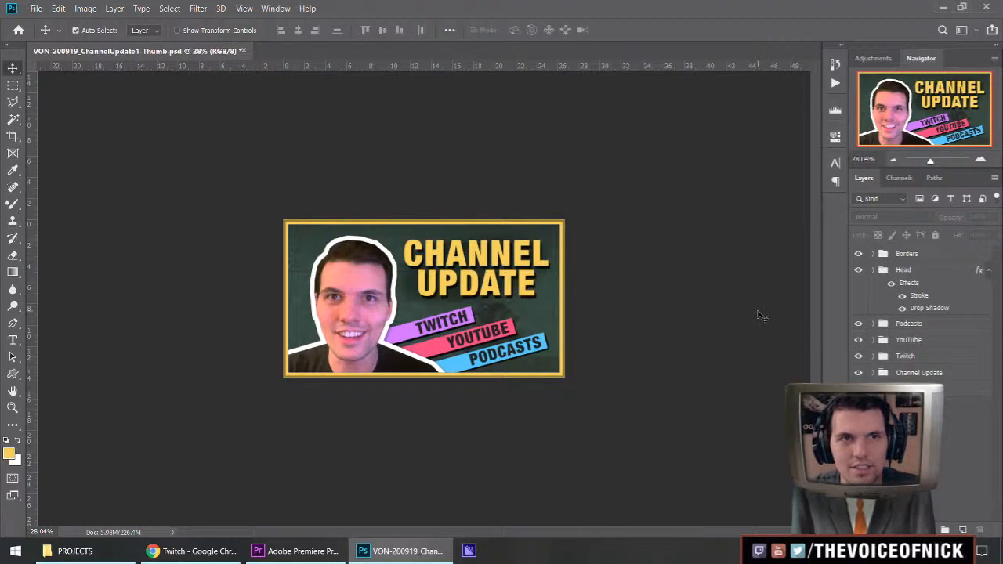
key("ctrl+s")
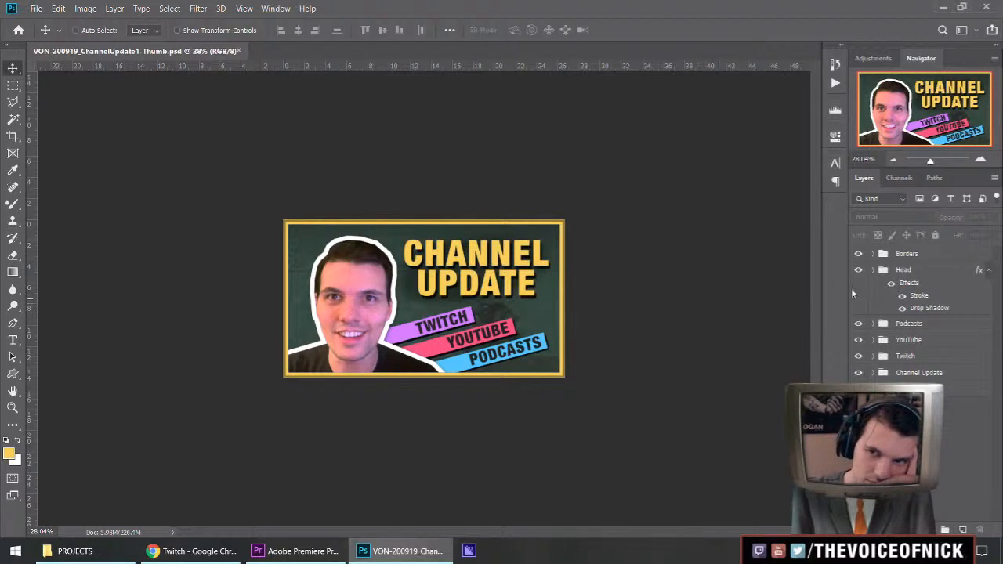
Hide every group except Borders and save the image as a PNG named VON-200919_ChannelUpdate1-Thumb_01-Borders with the default PNG options
left_click_drag(858, 270, 858, 375)
key("ctrl+shift+s")
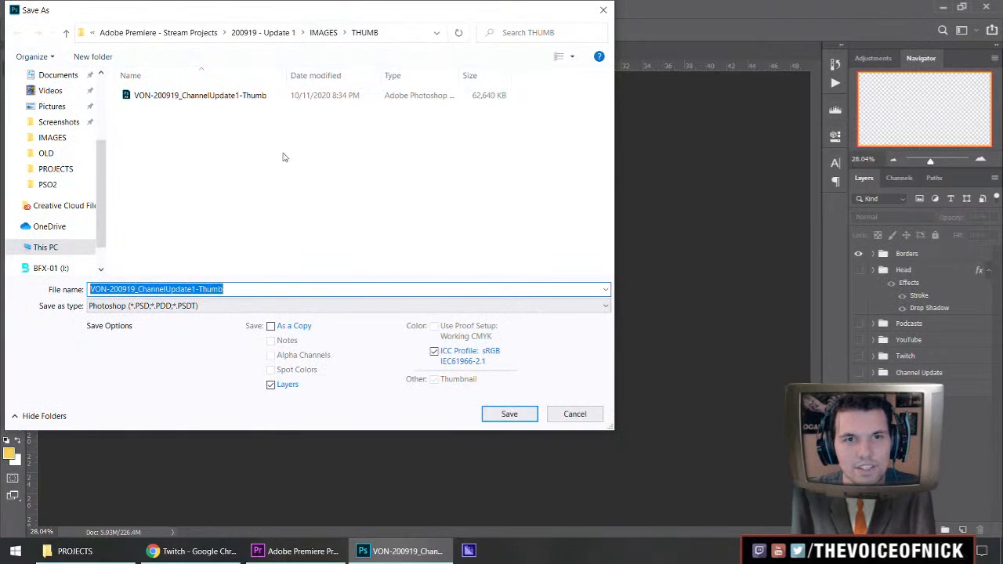
left_click(156, 306)
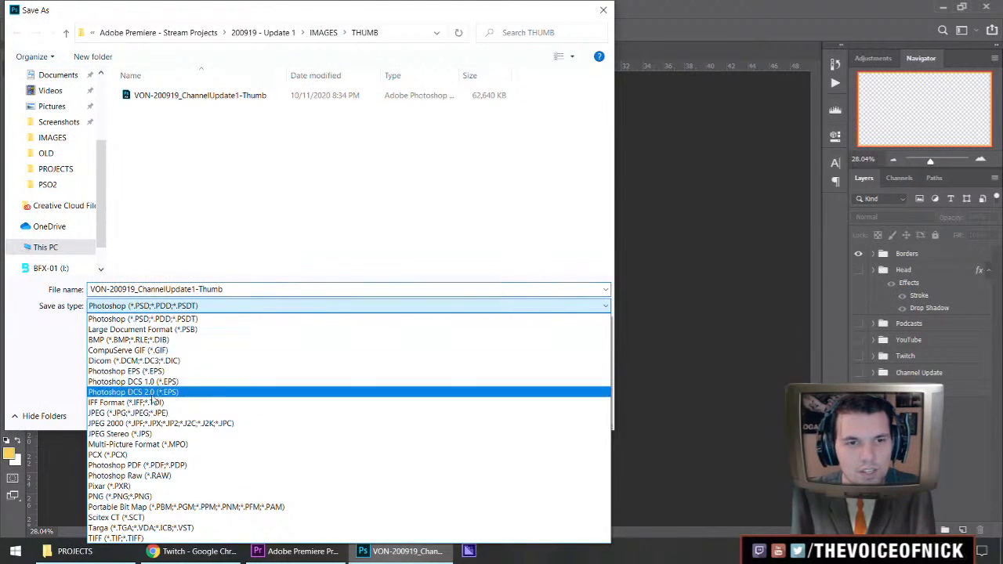
left_click(119, 496)
left_click(250, 289)
type("_")
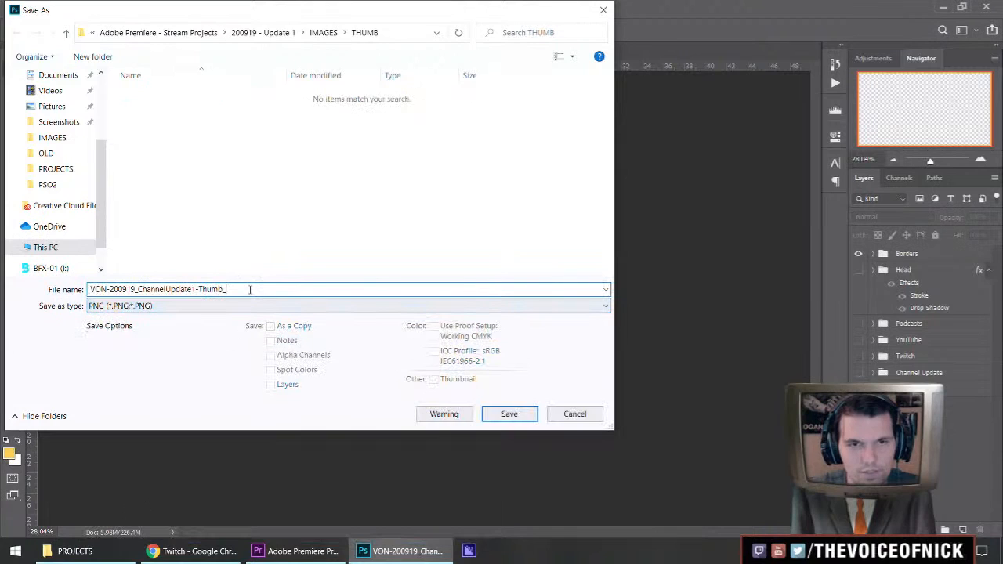
type("01-Borders")
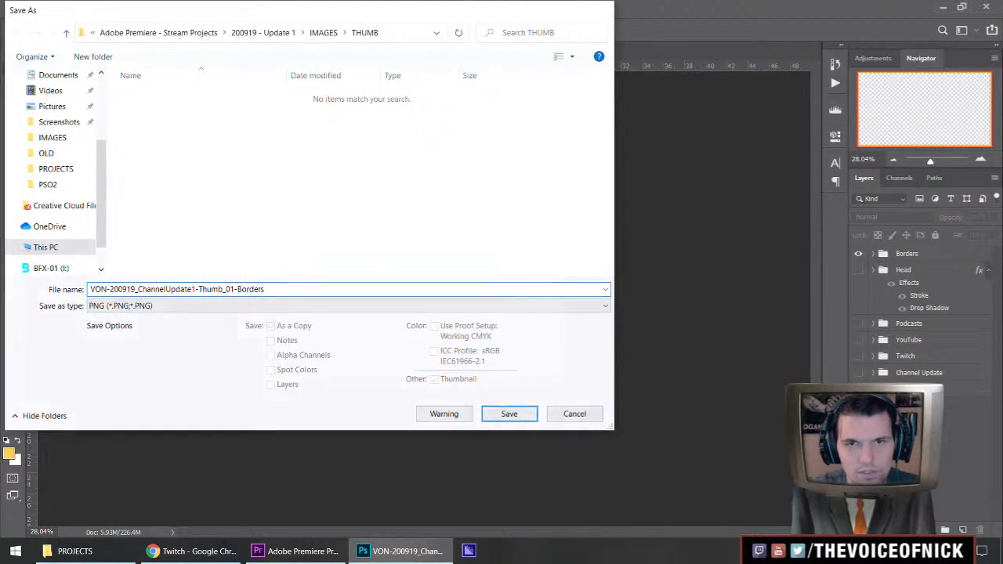
key("Return")
key("Return")
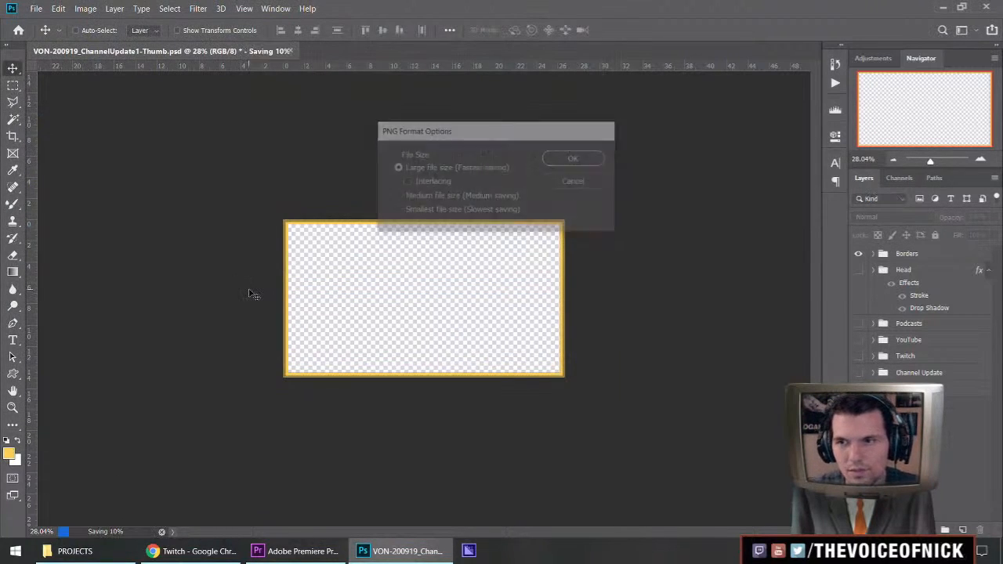
Hide the Borders group, show only Head, and start saving as PNG using the existing Borders file's name as the base
left_click(857, 253)
left_click(858, 269)
key("shift+ctrl+s")
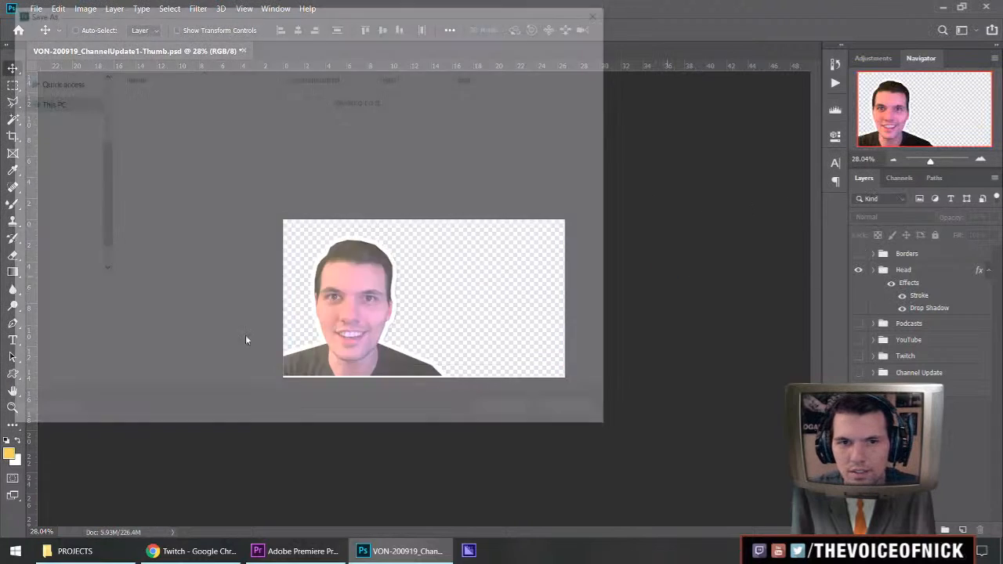
left_click(177, 307)
left_click(119, 496)
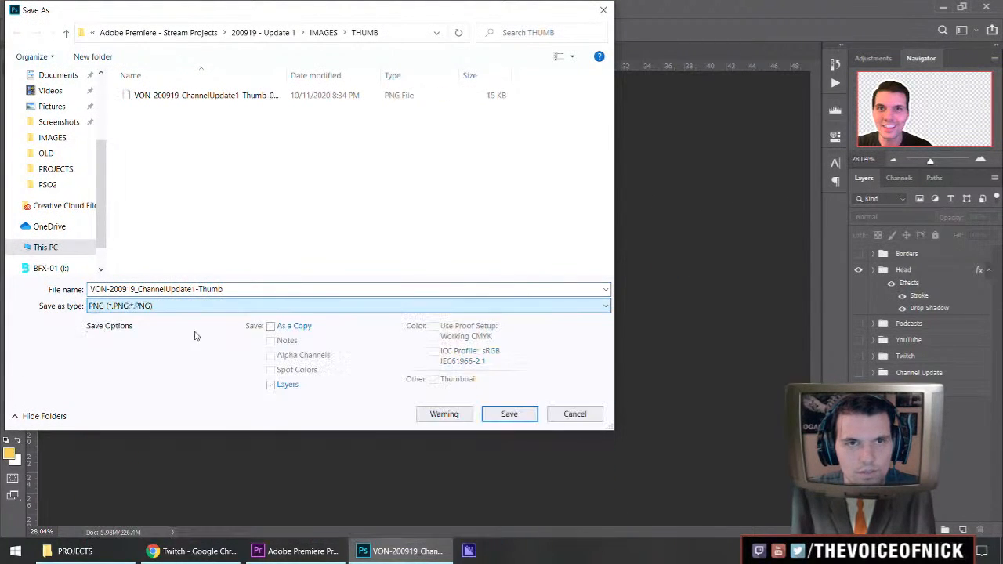
left_click(246, 96)
double_click(236, 288)
left_click_drag(267, 289, 237, 289)
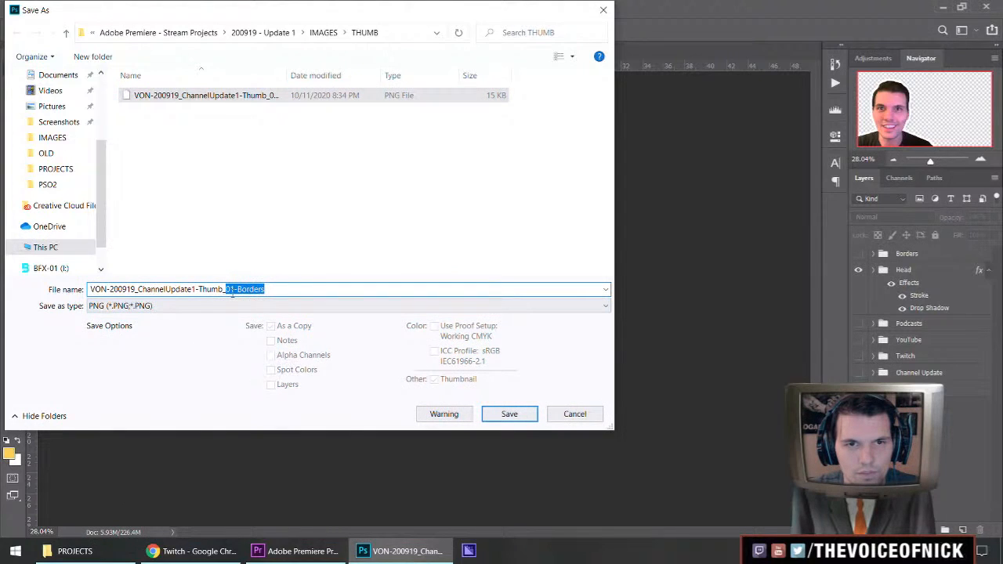
left_click(228, 290)
left_click_drag(222, 289, 345, 291)
left_click(243, 100)
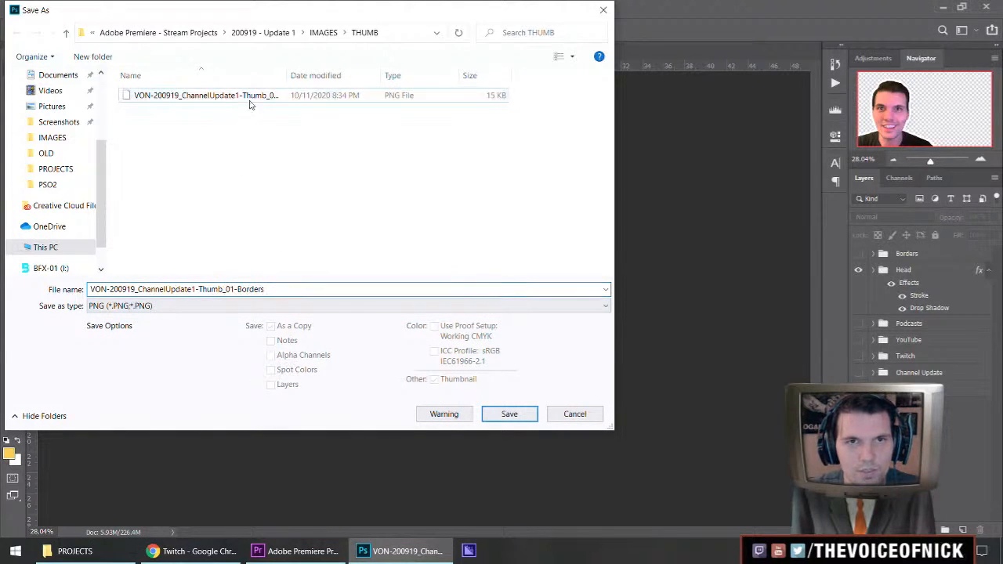
Rename the existing Borders PNG, replacing the underscore before 01 with a hyphen
left_click(266, 95)
key("Delete")
type("-")
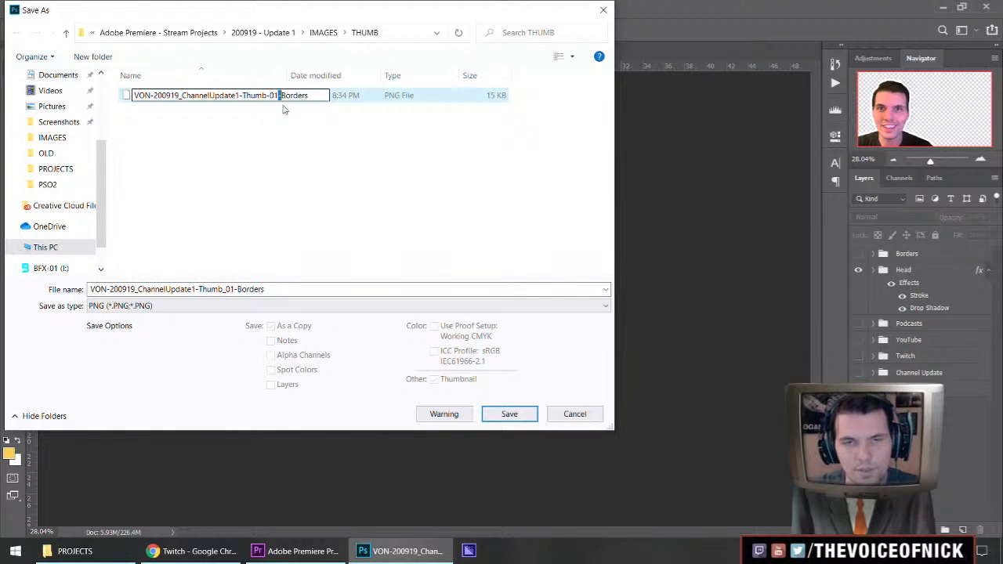
key("Return")
Save the Head image as a PNG named VON-200919_ChannelUpdate1-Thumb-02_Head with the default PNG options
left_click(267, 289)
left_click_drag(267, 289, 226, 289)
type("02_Head")
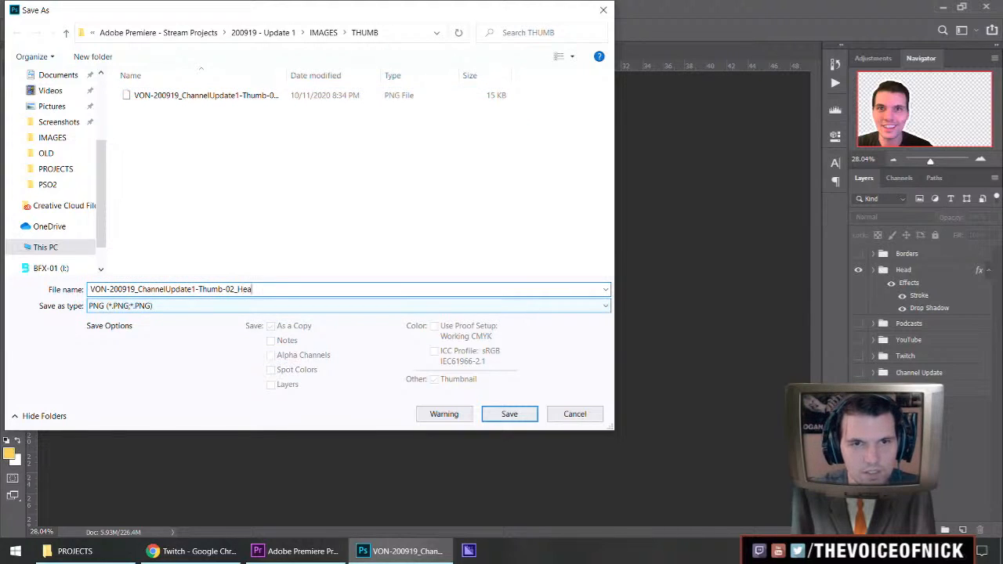
key("Return")
key("Return")
Hide the Head group and make Channel Update the only visible group
left_click(858, 270)
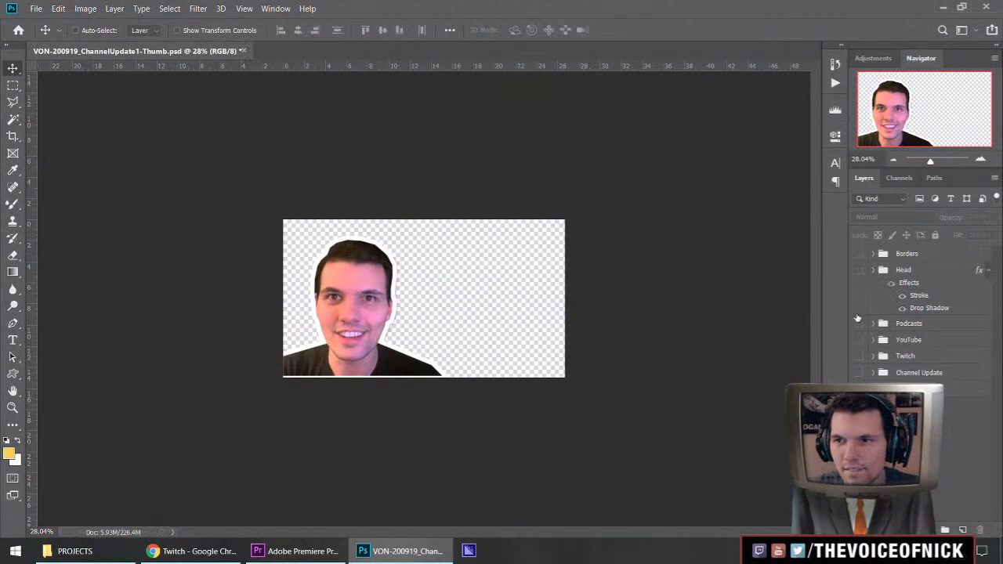
left_click(858, 322)
left_click(858, 271)
left_click(858, 323)
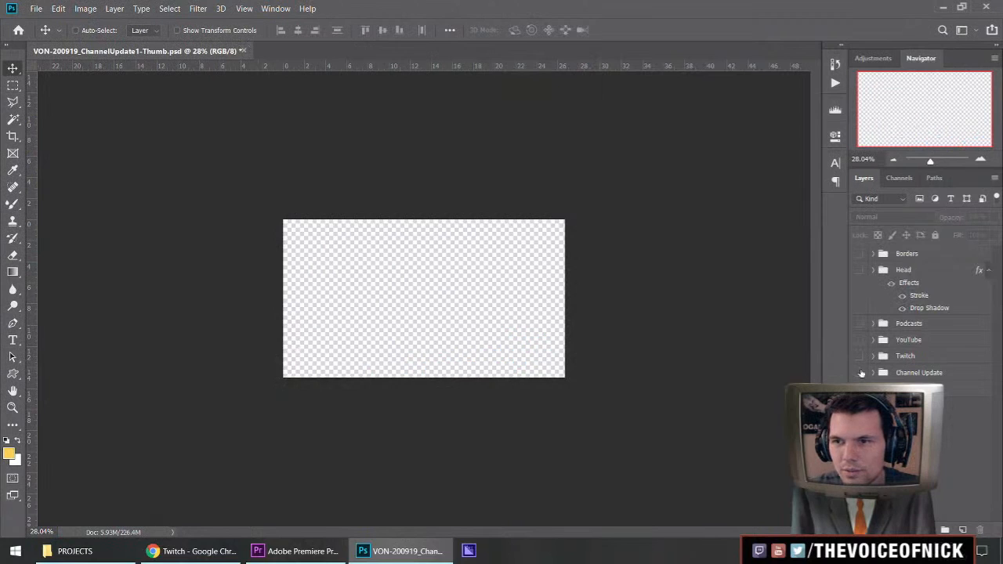
left_click(858, 372)
left_click(857, 356)
left_click(858, 356)
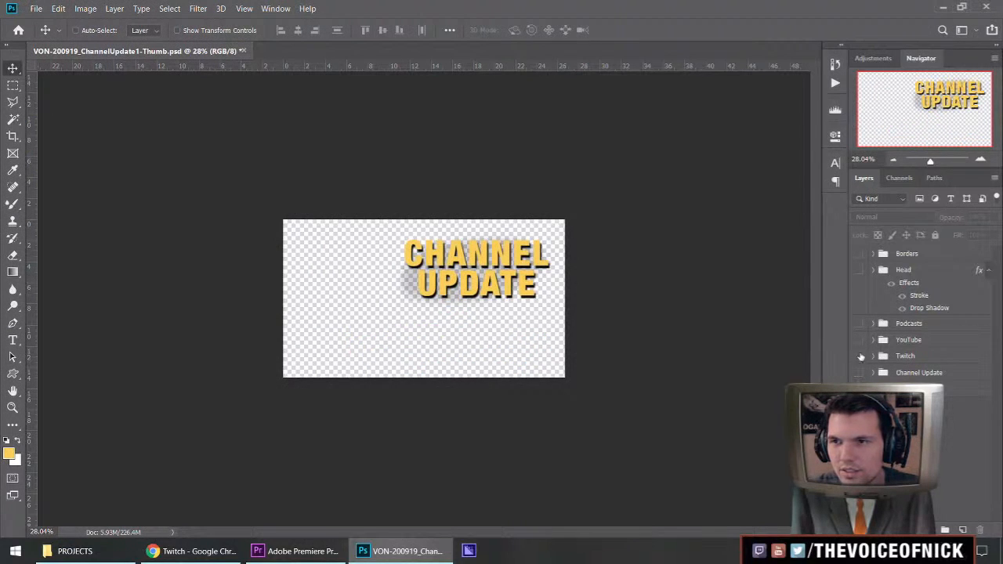
left_click(857, 372)
left_click(858, 373)
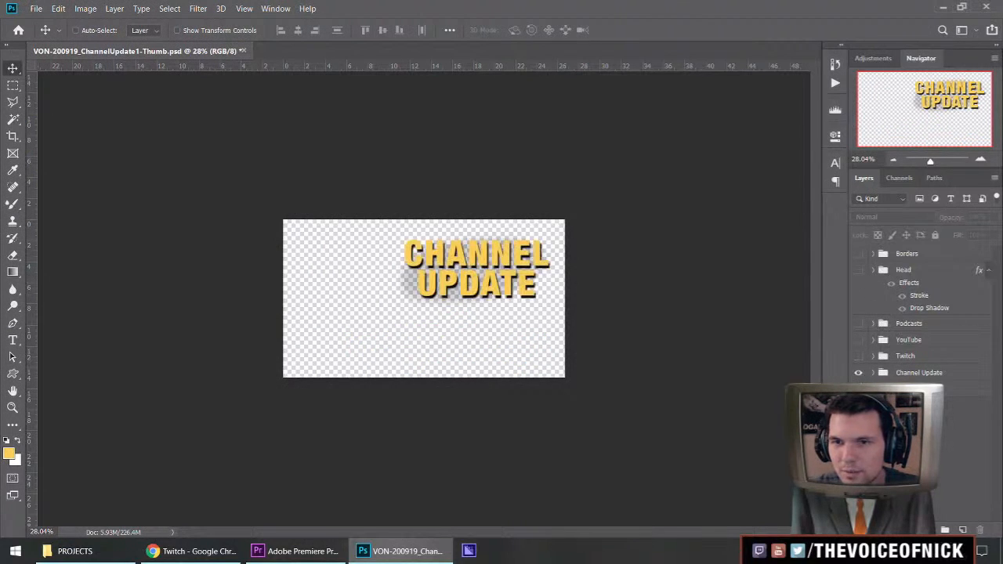
Save the Channel Update image as a PNG named VON-200919_ChannelUpdate1-Thumb-06_ChannelUpdate with the default PNG options
key("ctrl+shift+s")
left_click(168, 307)
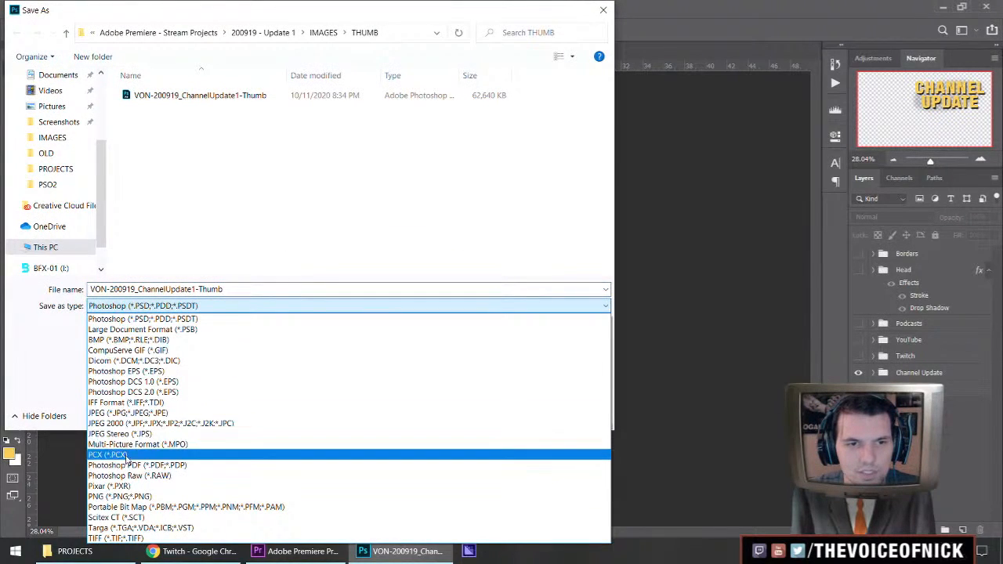
left_click(125, 496)
left_click(251, 115)
double_click(264, 287)
type("06_")
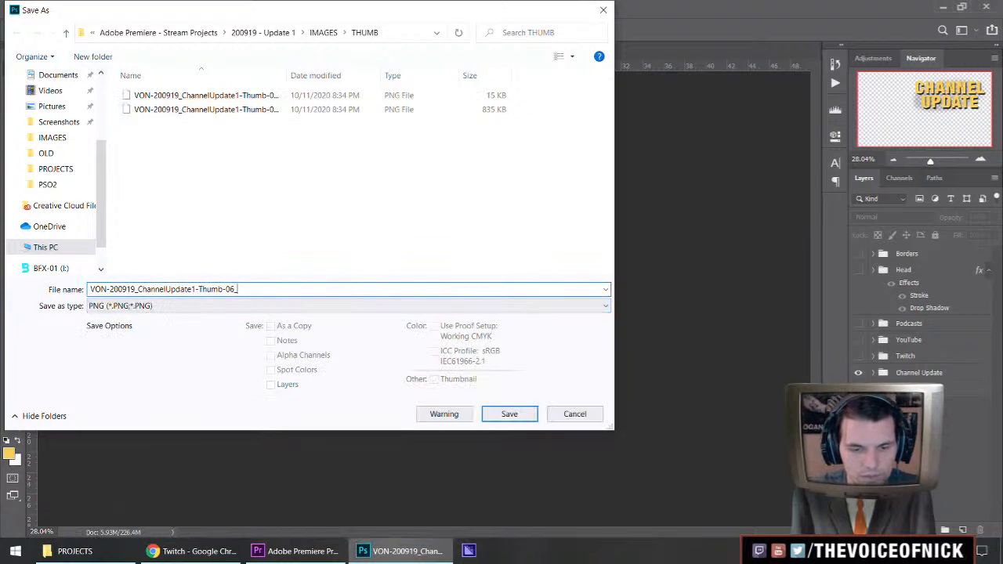
type("ChannelUpdate")
key("BackSpace")
key("BackSpace")
key("BackSpace")
key("BackSpace")
key("BackSpace")
type("pdate")
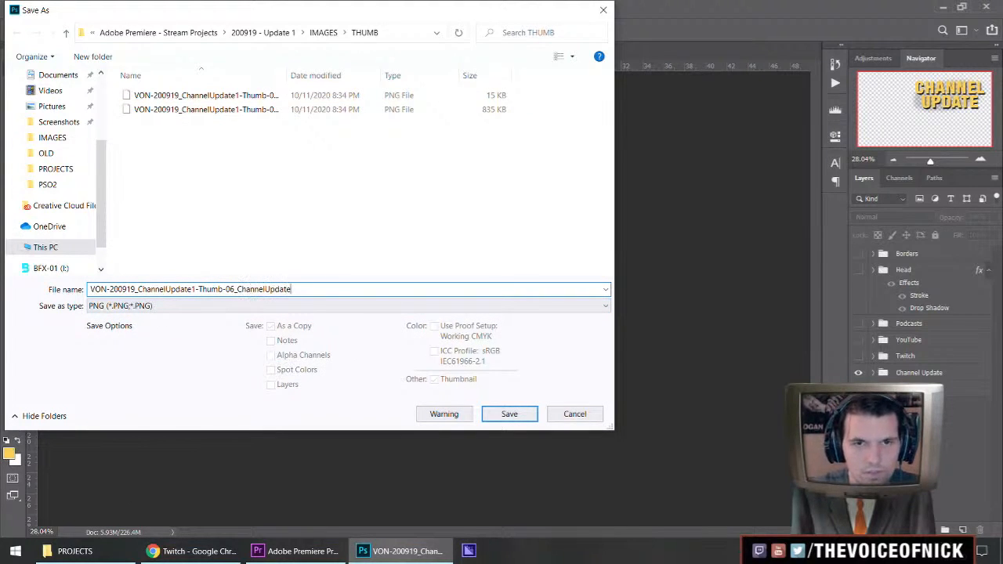
key("Return")
key("Return")
Hide the Channel Update group, show only the background, and save it as a PNG named VON-200919_ChannelUpdate1-Thumb-07_BG
left_click(858, 372)
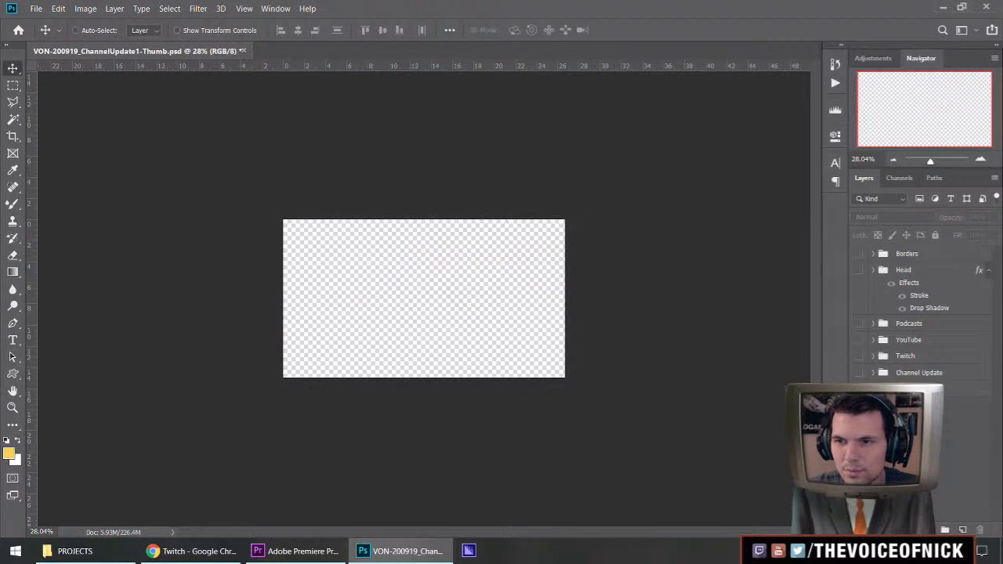
left_click(858, 388)
key("ctrl+shift+s")
left_click(347, 306)
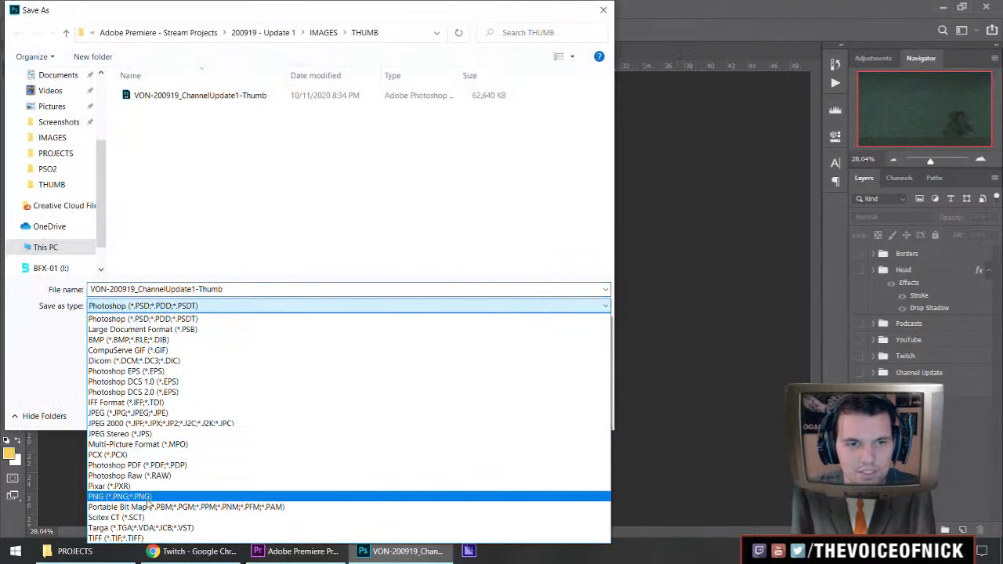
left_click(147, 501)
left_click(235, 123)
double_click(262, 290)
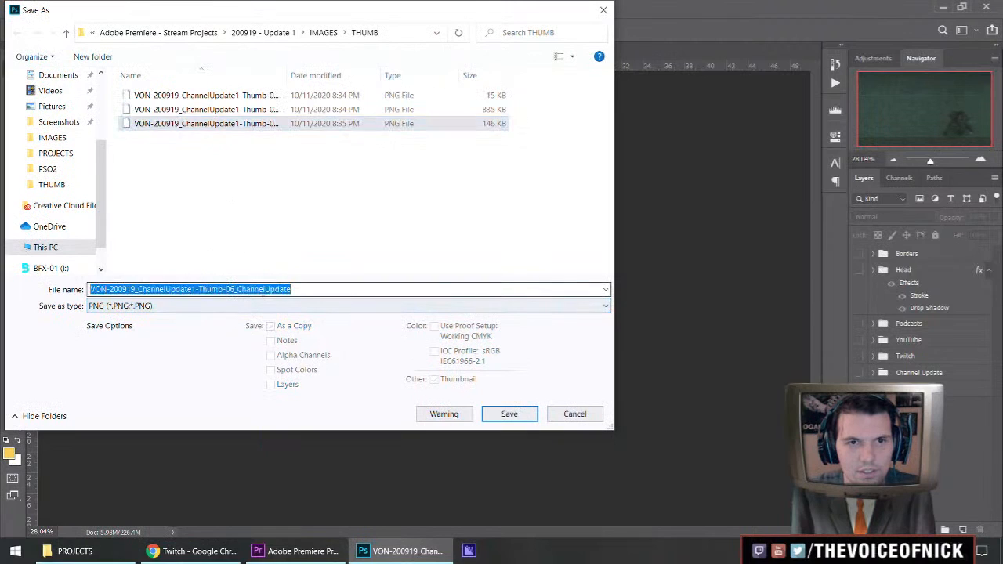
type("07_B")
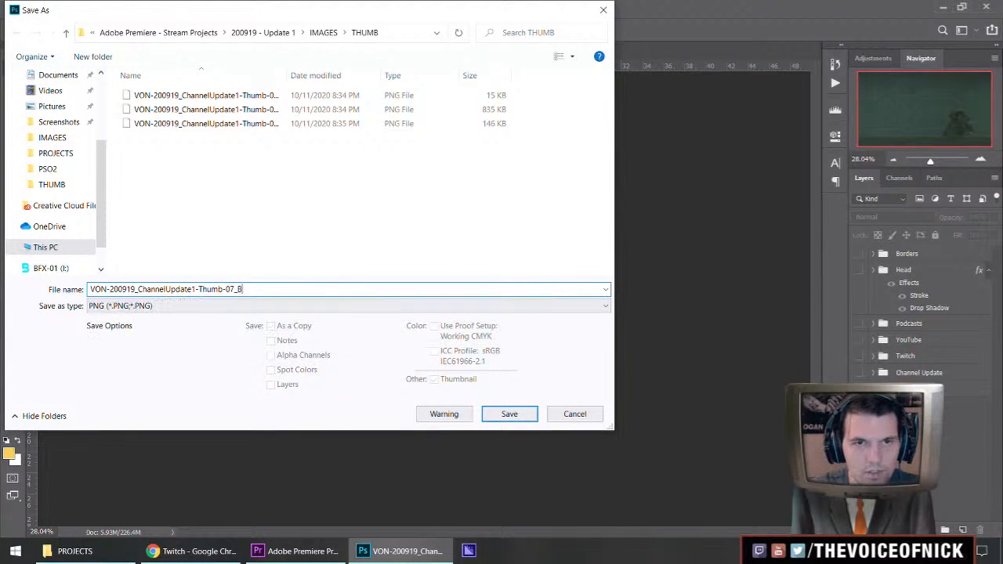
type("G")
key("Return")
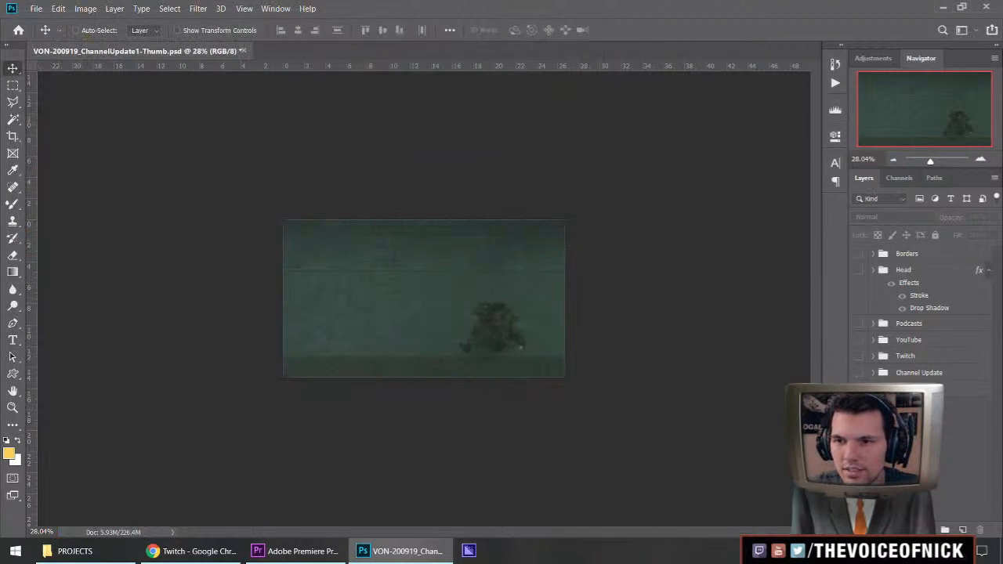
With the background hidden and only the Podcasts, YouTube and Twitch groups visible, rotate all three together by 15° so their bars are horizontal
left_click(859, 389)
left_click(908, 323)
left_click(909, 356, "shift")
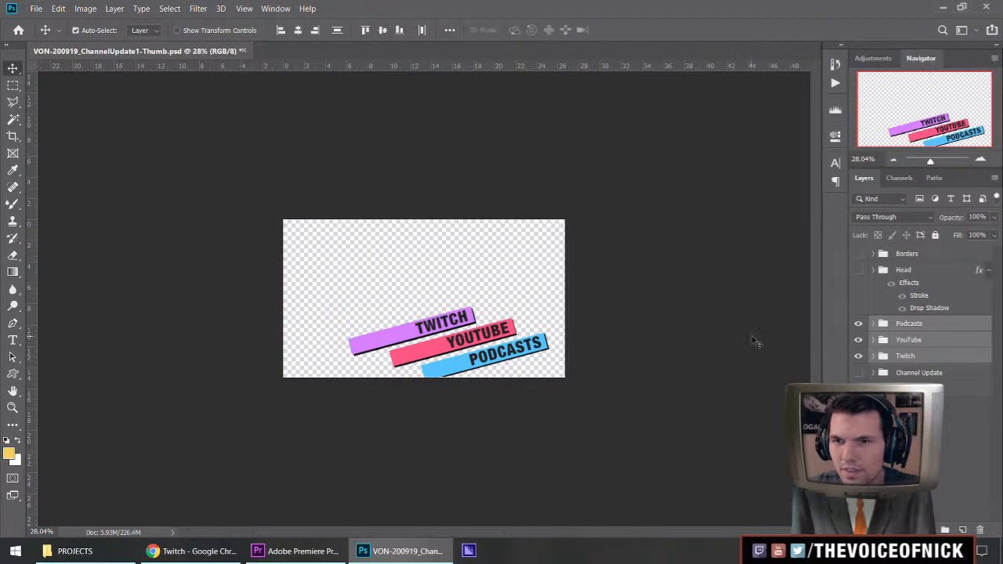
key("ctrl+t")
left_click_drag(566, 318, 586, 337)
key("Escape")
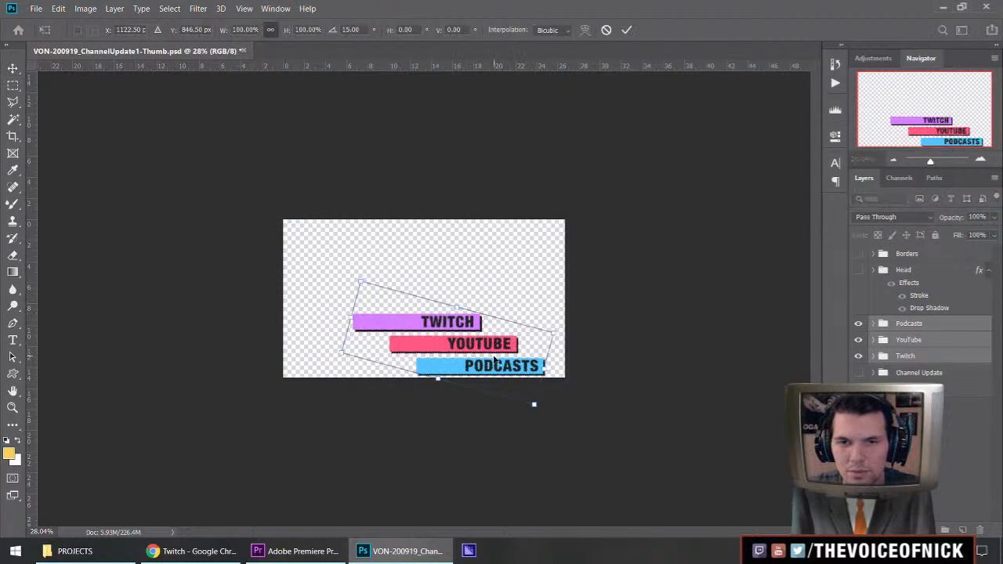
Shift the three bars until Podcasts is flush with the canvas's right edge, and move the YouTube bar flush with it
left_click_drag(505, 370, 527, 370)
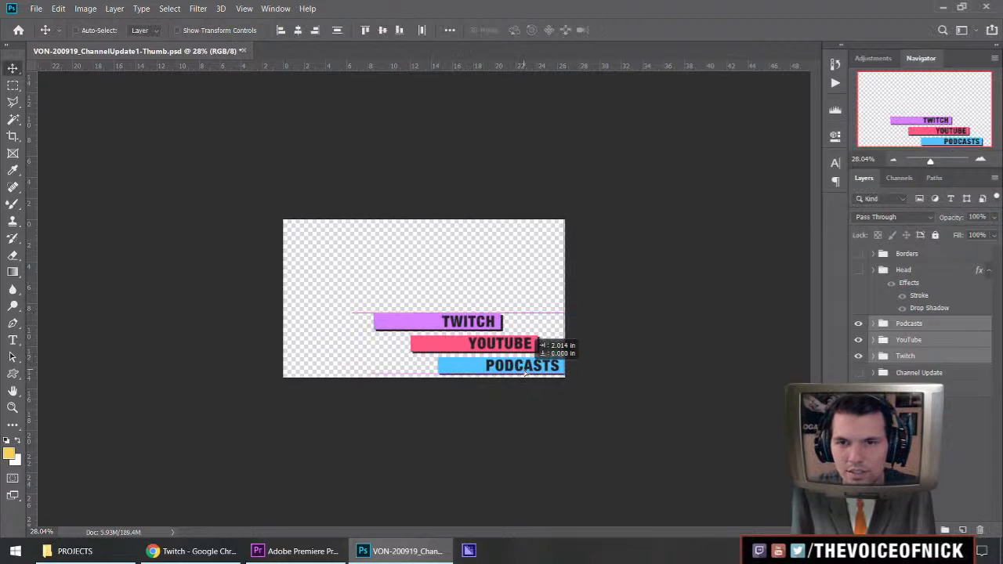
scroll(552, 372, "up", 3)
scroll(591, 381, "up", 4)
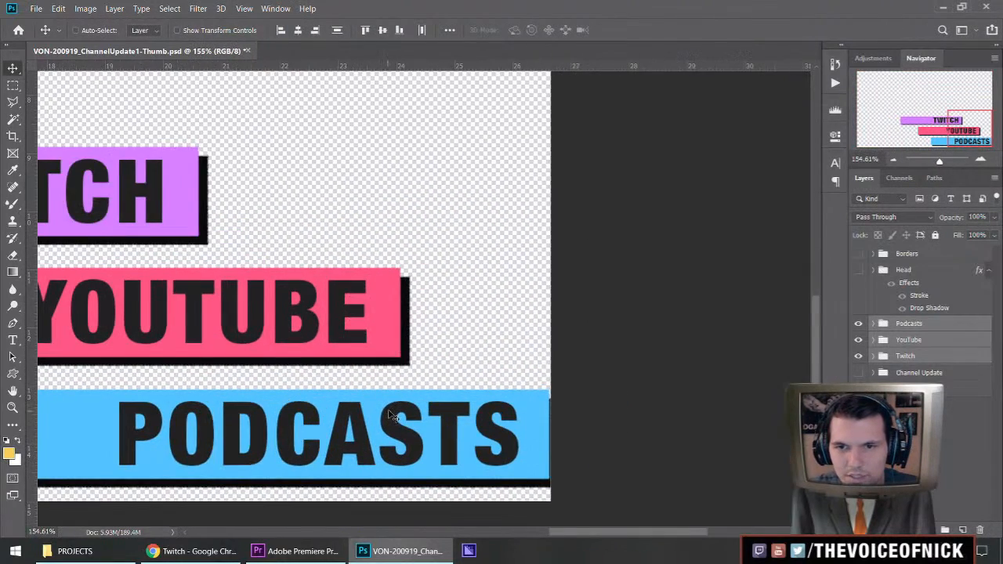
left_click_drag(390, 416, 395, 411)
key("Right")
key("Right")
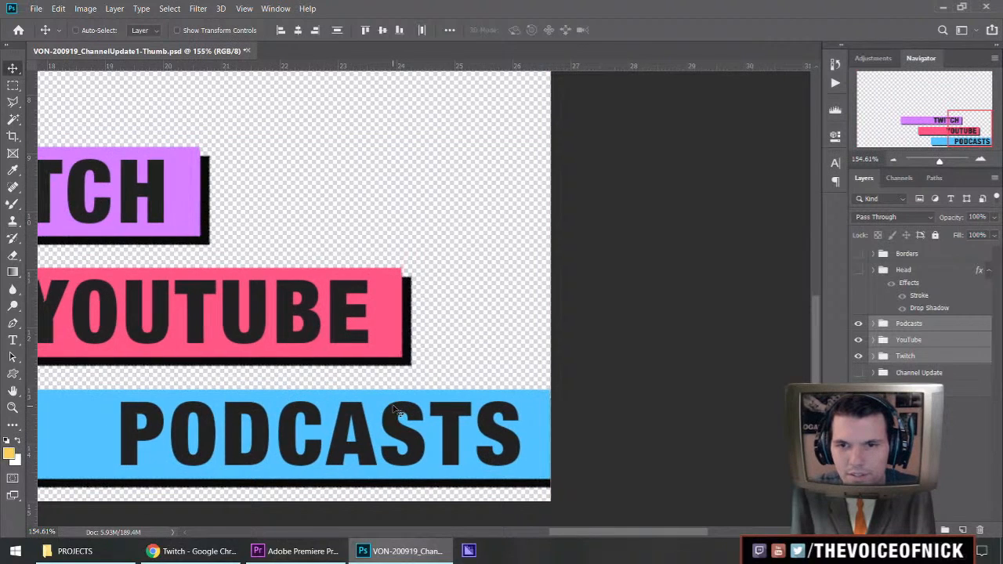
left_click(930, 343)
left_click_drag(376, 317, 522, 321)
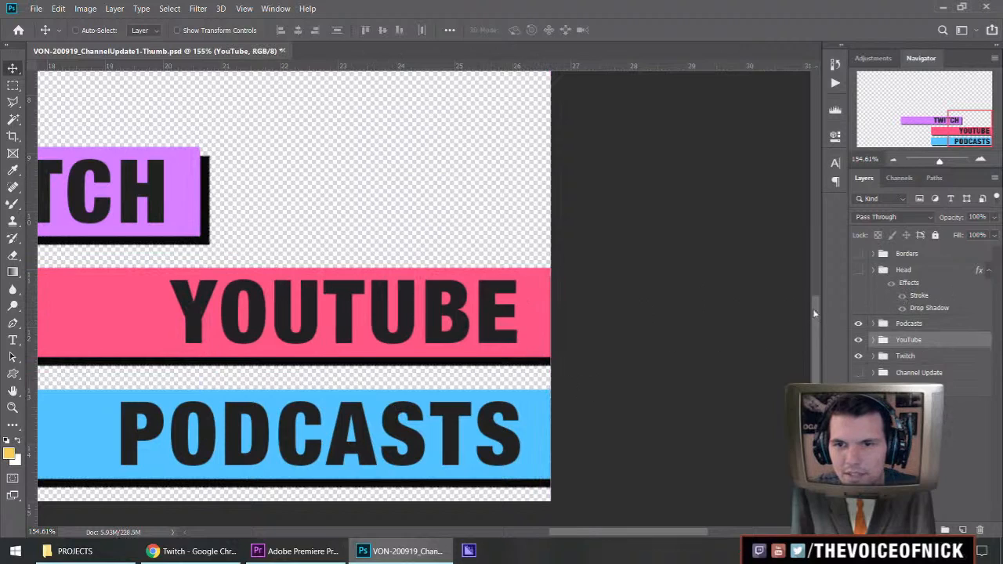
left_click(916, 323)
left_click_drag(176, 203, 510, 209)
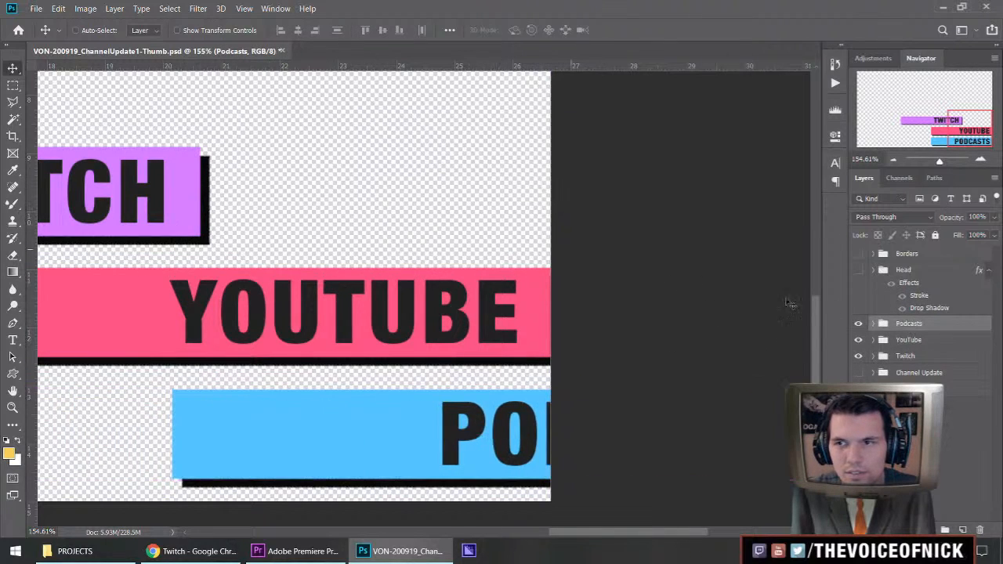
key("ctrl+z")
Move the Twitch bar flush with the canvas's right edge, in line with the YouTube and Podcasts bars
left_click(918, 356)
left_click_drag(296, 235, 555, 209)
key("Right")
key("Right")
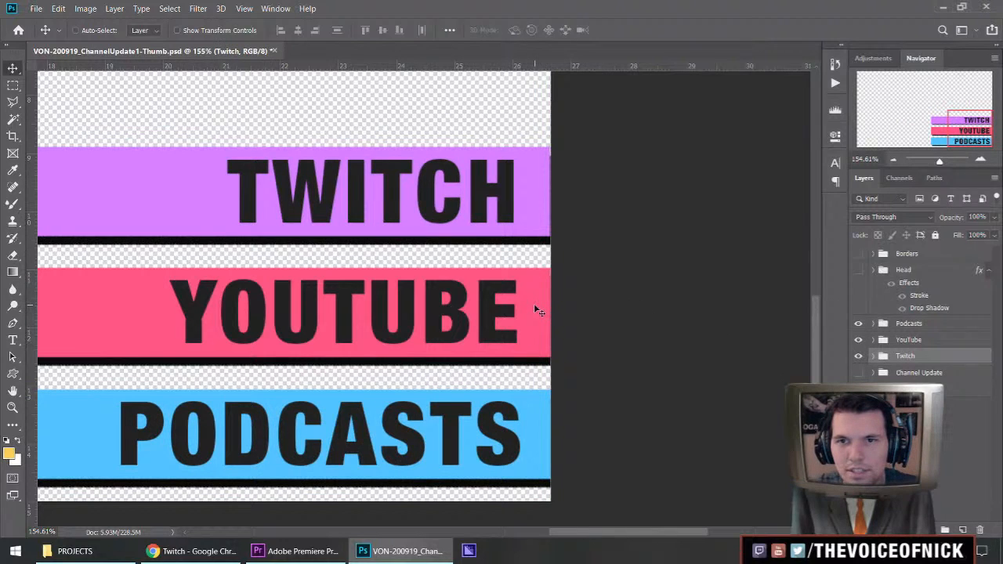
key("Right")
Move the Podcasts, YouTube and Twitch groups together to the centre of the canvas
scroll(522, 252, "down", 5)
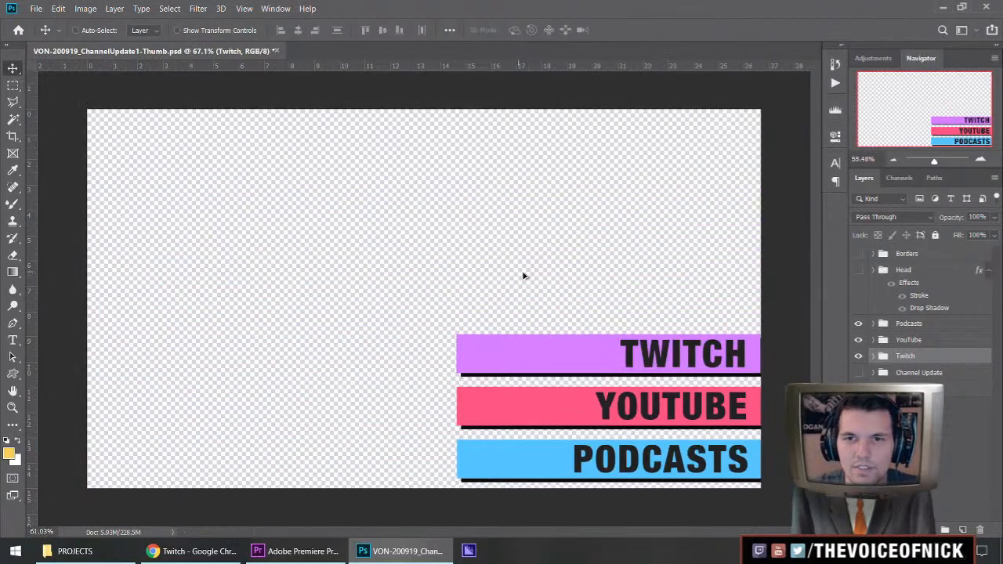
left_click(910, 326, "shift")
left_click_drag(587, 399, 452, 336)
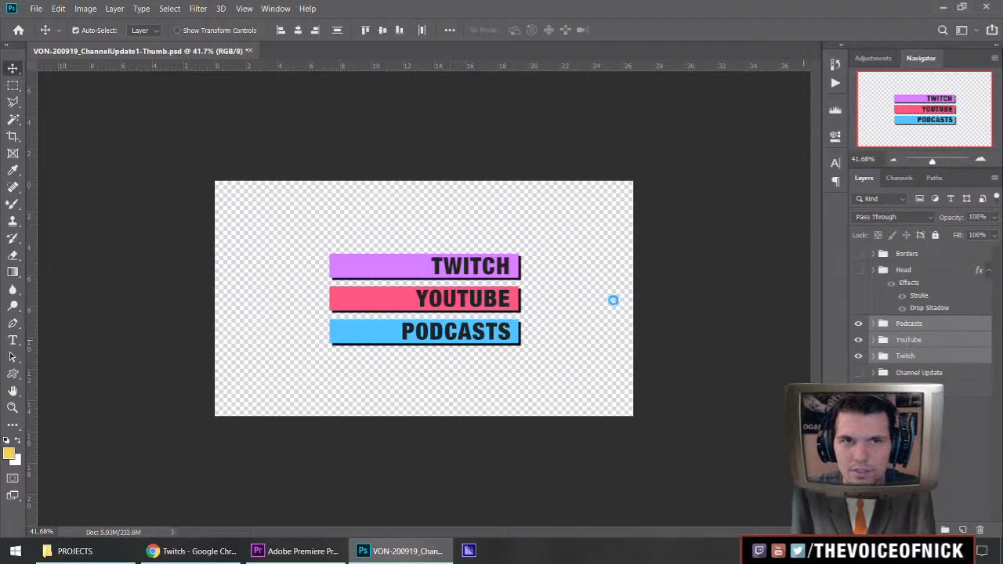
Save the document as a separate Photoshop file named VON-200919_ChannelUpdate1-Thumb_StraightSwatches with Maximize Compatibility enabled
key("ctrl+shift+s")
left_click(227, 289)
type("_ChannelUpdate1-Thumb_Straight")
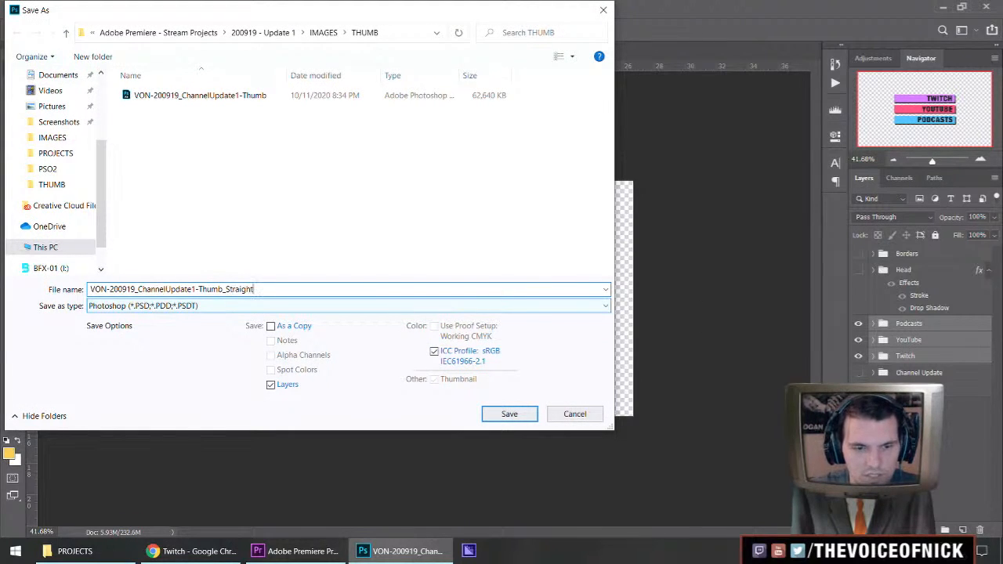
type("Swatches")
key("Return")
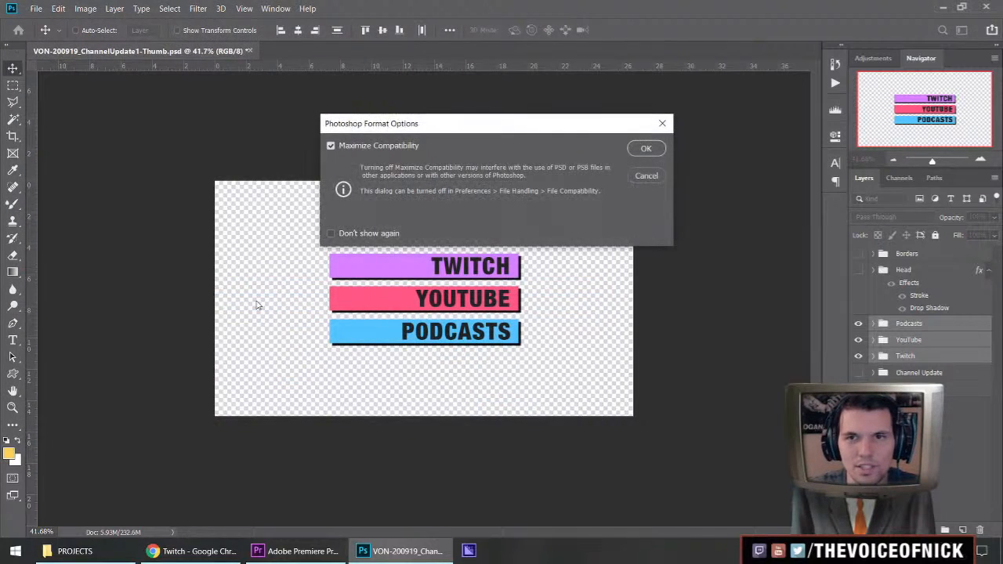
key("Return")
Hide the Twitch and YouTube groups and save the Podcasts bar as a PNG named VON-200919_ChannelUpdate1-Thumb-04_Podcasts
left_click_drag(859, 355, 859, 339)
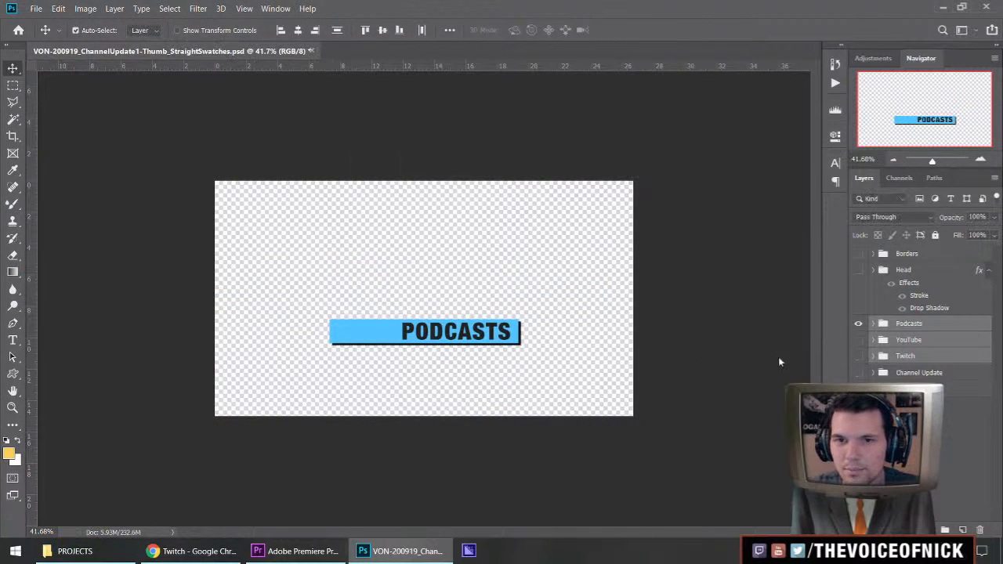
key("ctrl+shift+s")
left_click(235, 305)
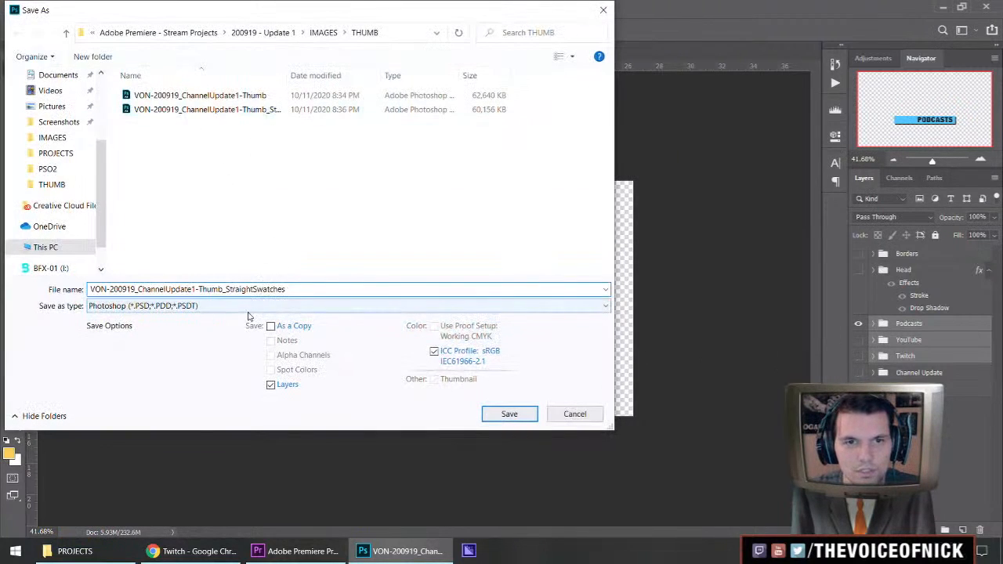
left_click(148, 494)
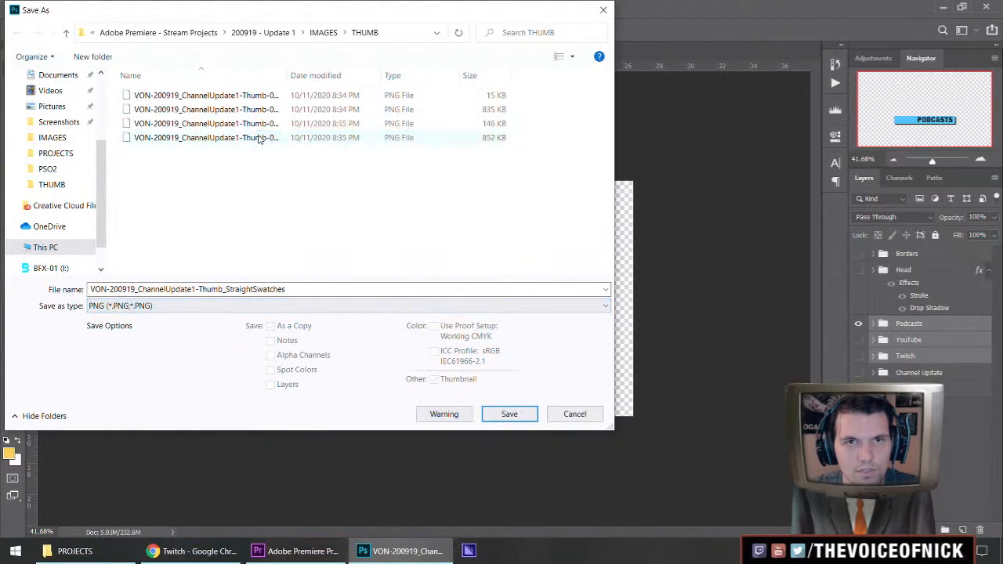
left_click(259, 138)
left_click_drag(227, 289, 273, 289)
type("04_Podca")
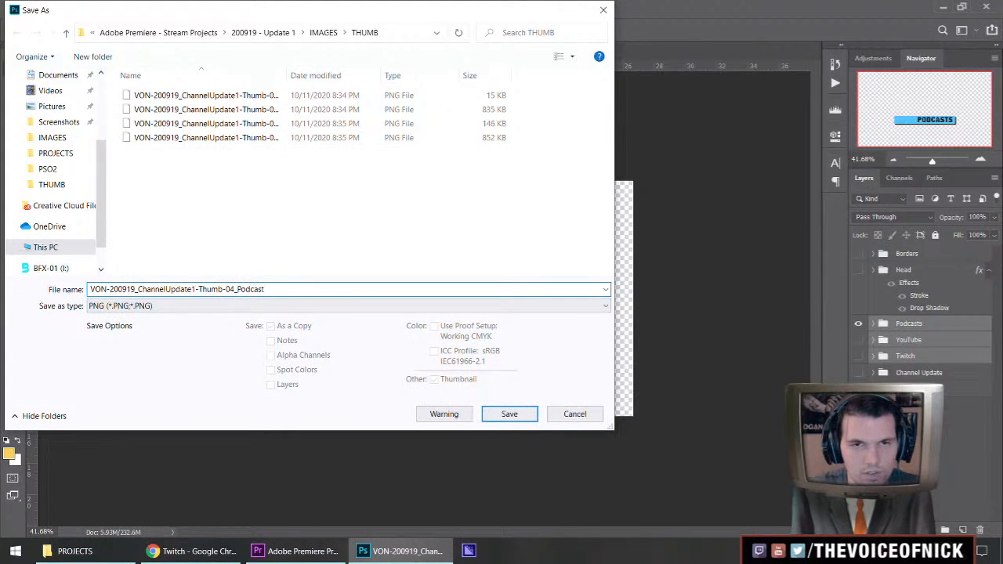
type("s")
key("Return")
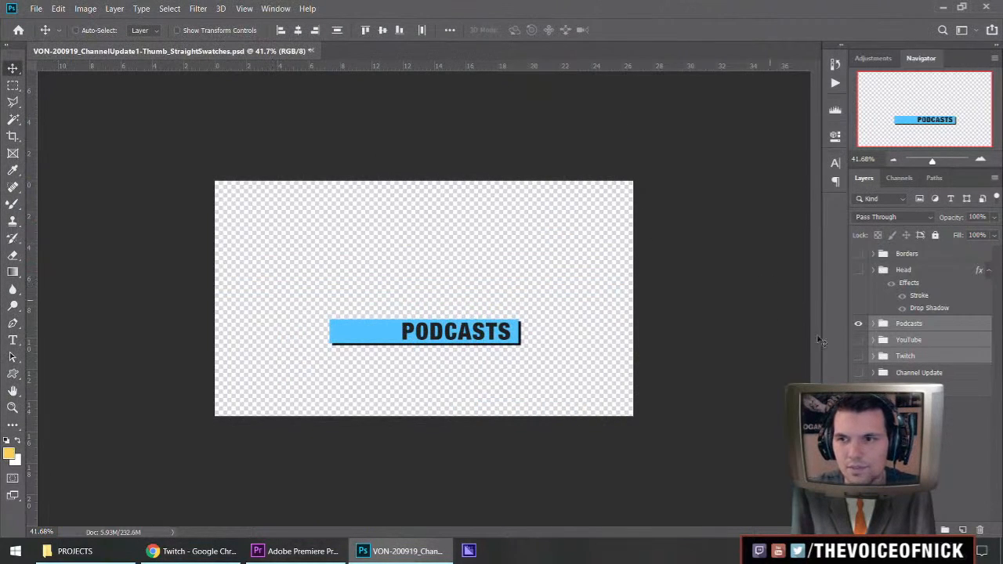
Show only the YouTube group and save it as a PNG named VON-200919_ChannelUpdate1-Thumb-05_YT
left_click(857, 339, "alt")
key("ctrl+shift+s")
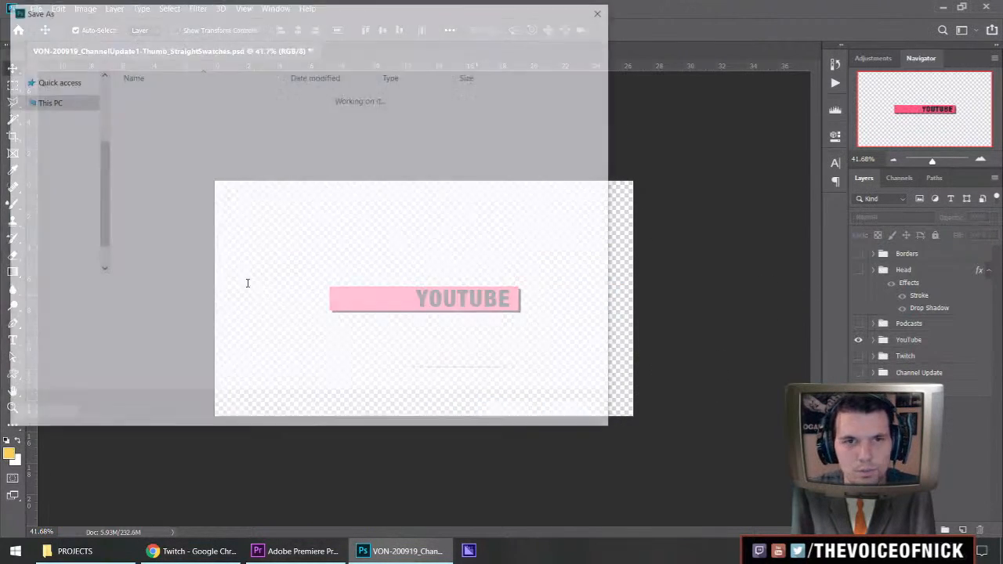
left_click(233, 306)
left_click(159, 497)
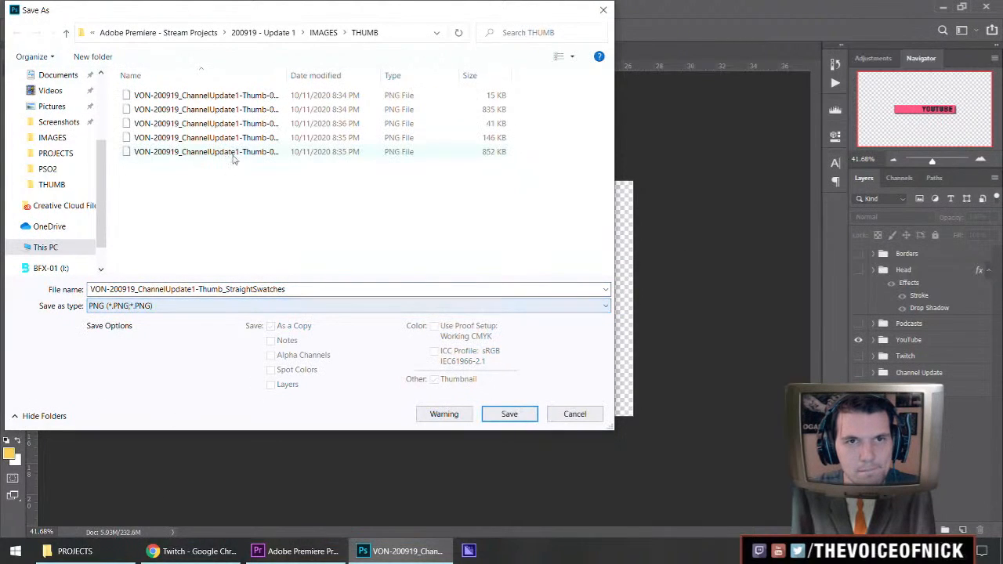
left_click(261, 151)
left_click_drag(227, 289, 264, 286)
type("05_")
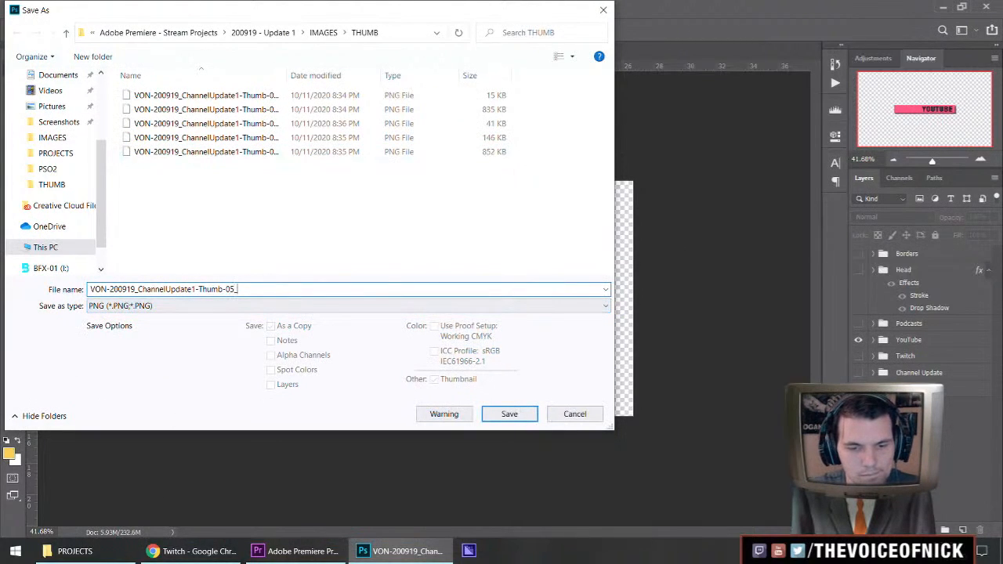
key("Return")
key("Return")
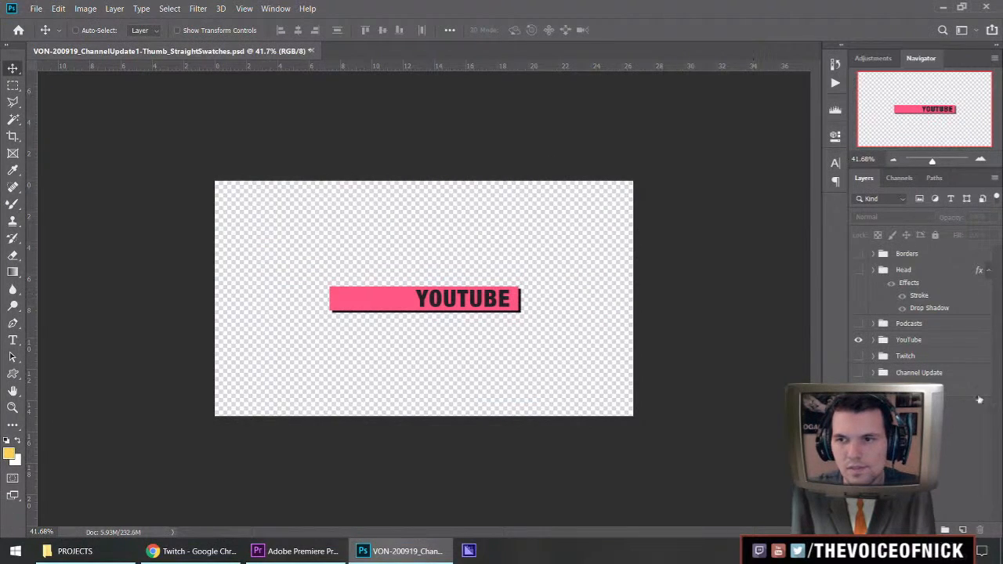
Show only the Twitch group and save it as a PNG named VON-200919_ChannelUpdate1-Thumb-03_Twitch
left_click(858, 339)
left_click(858, 356)
key("ctrl+shift+s")
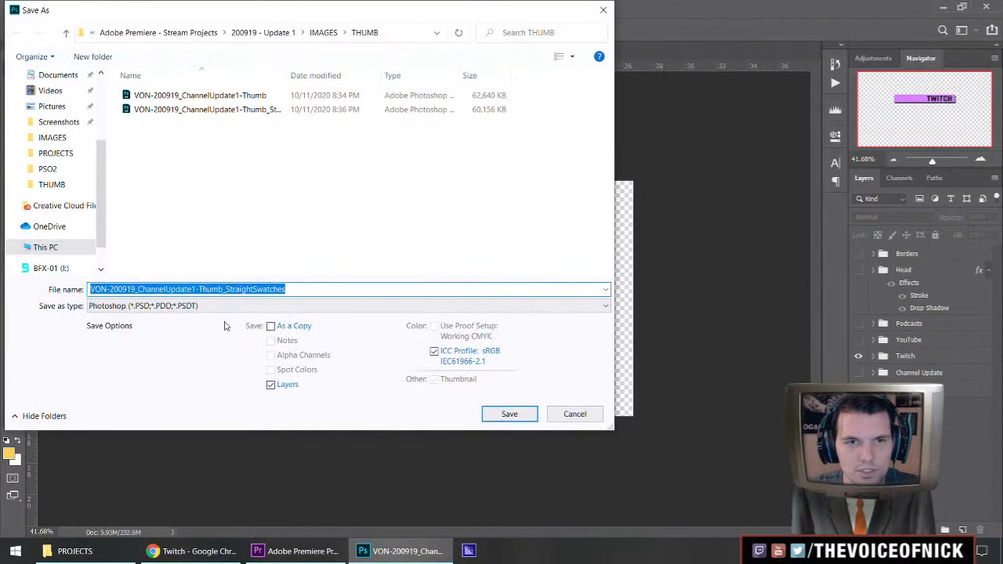
left_click(228, 305)
left_click(118, 495)
left_click(277, 137)
double_click(267, 289)
double_click(268, 287)
type("06_Tw")
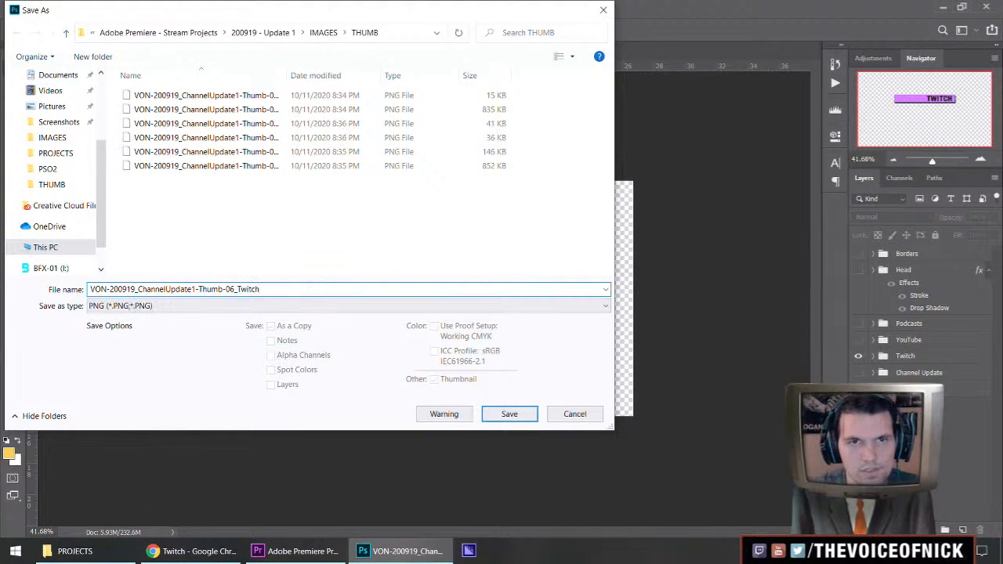
left_click_drag(286, 75, 340, 81)
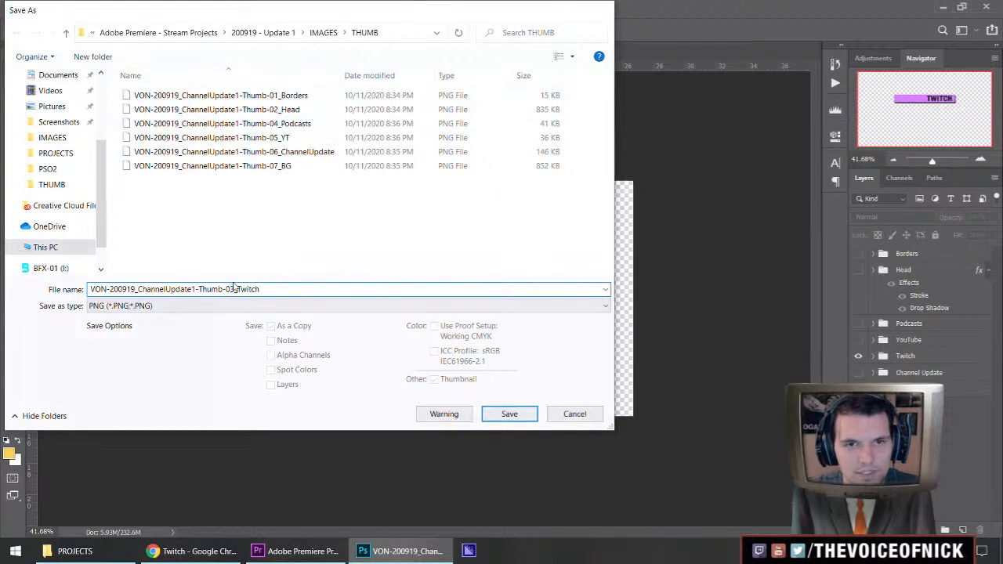
key("Return")
left_click(579, 163)
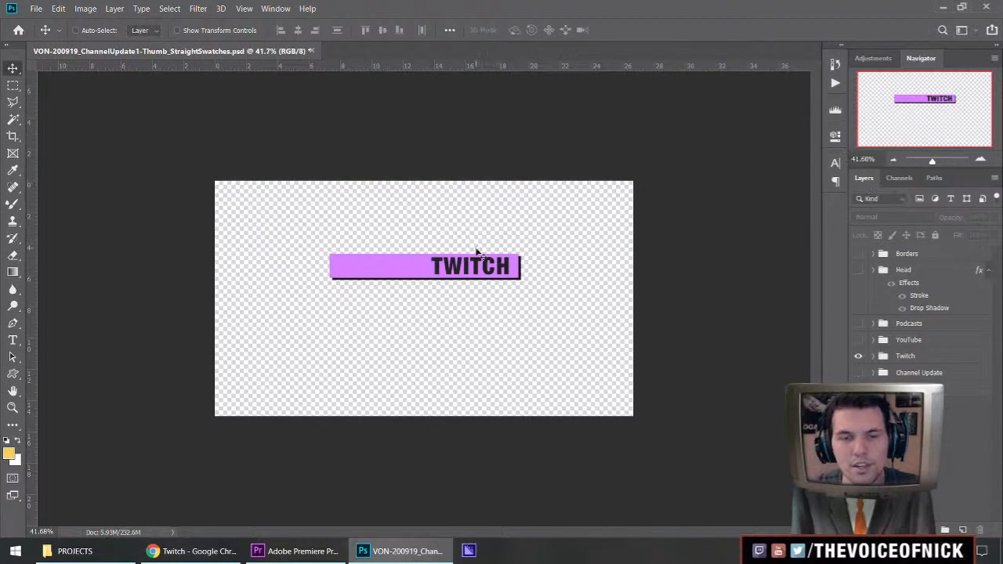
Select the seven exported PNGs, 01_Borders to 07_BG, in the IMAGES\THUMB folder and bring them into the Premiere Pro project
left_click(298, 551)
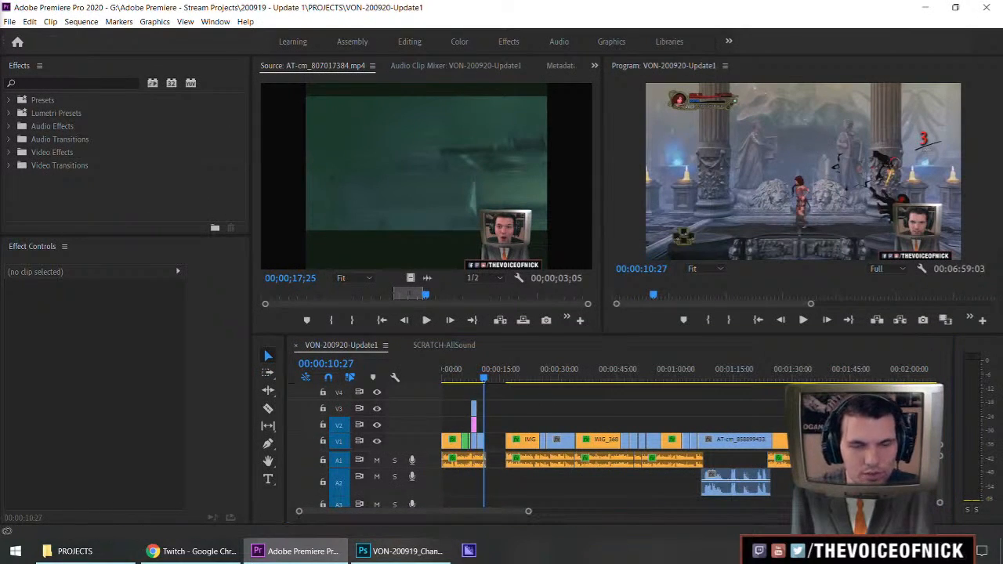
left_click(74, 550)
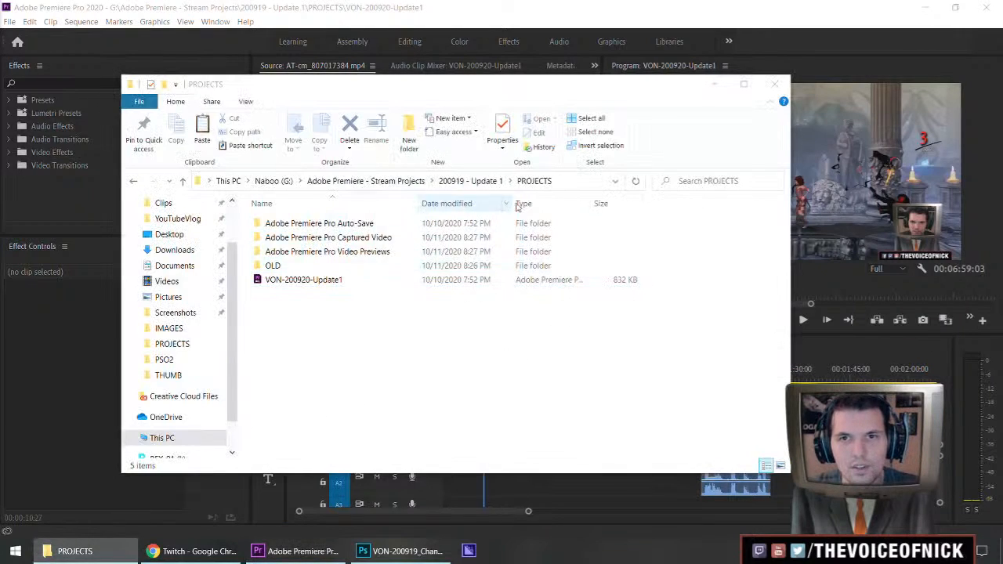
left_click(496, 197)
double_click(321, 268)
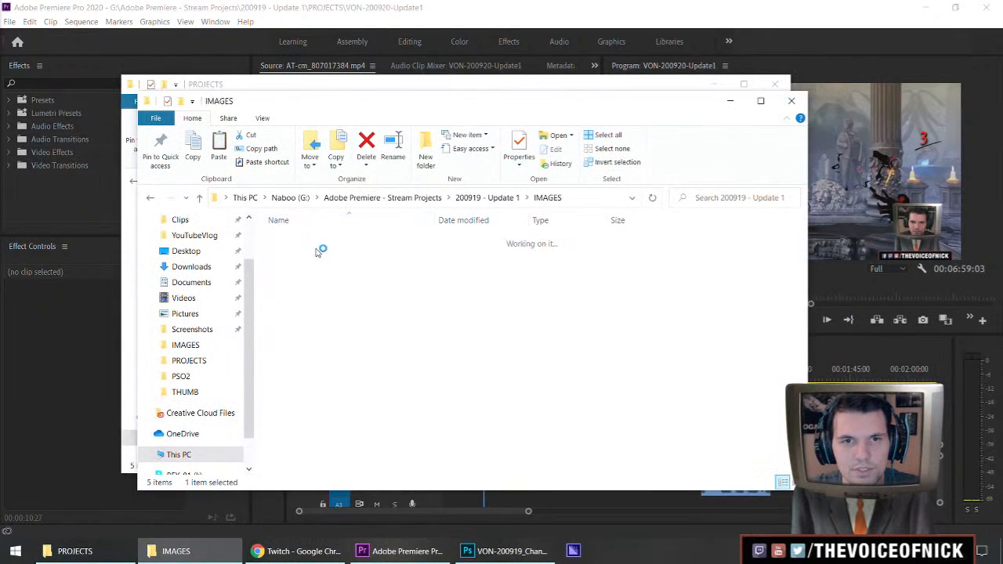
double_click(300, 253)
left_click(453, 263)
left_click(377, 369, "shift")
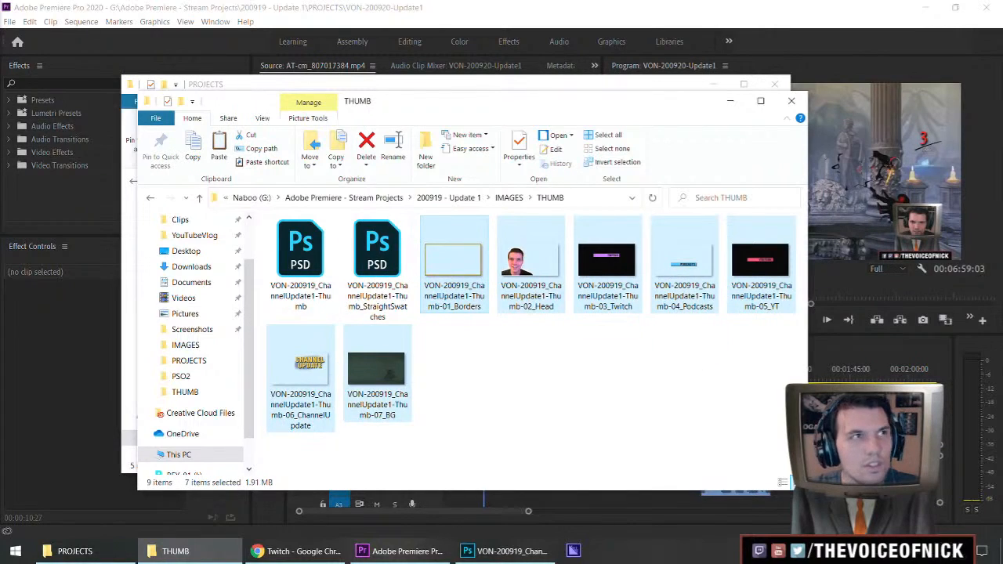
left_click(398, 551)
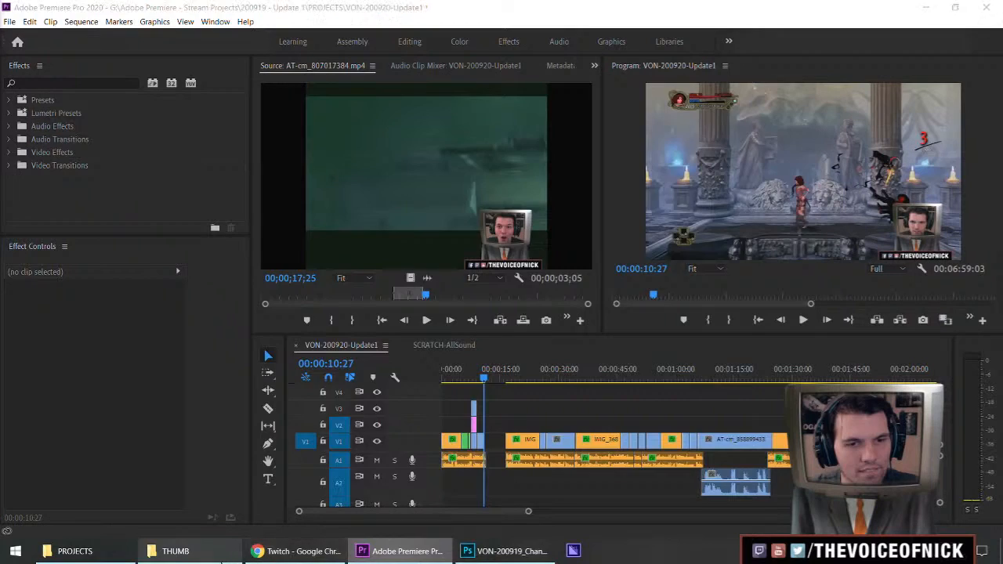
left_click(176, 551)
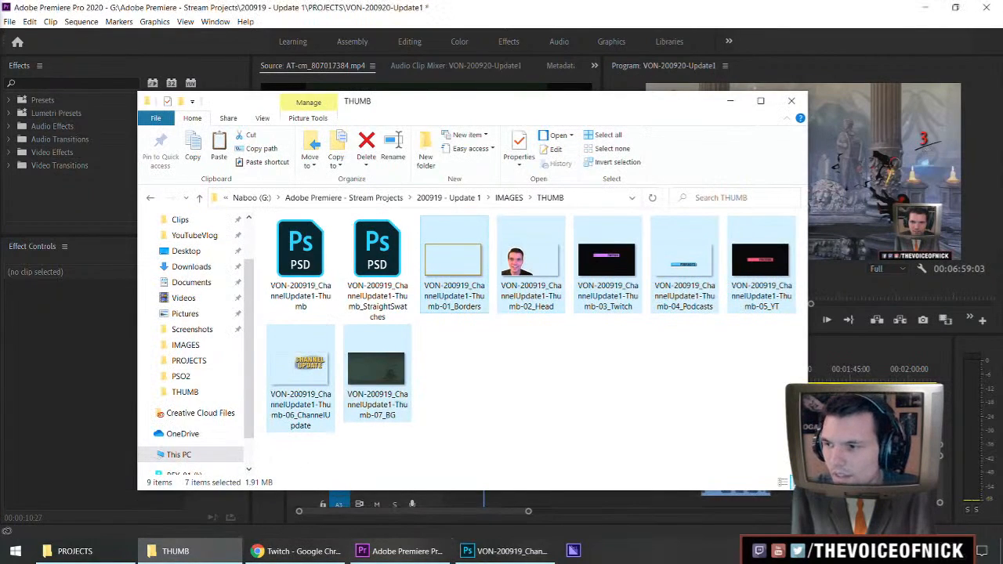
key("alt+Tab")
Place the 07_BG image on V2 so it starts right where the 08 - FIGHTING clip ends
key("minus")
key("minus")
key("minus")
key("minus")
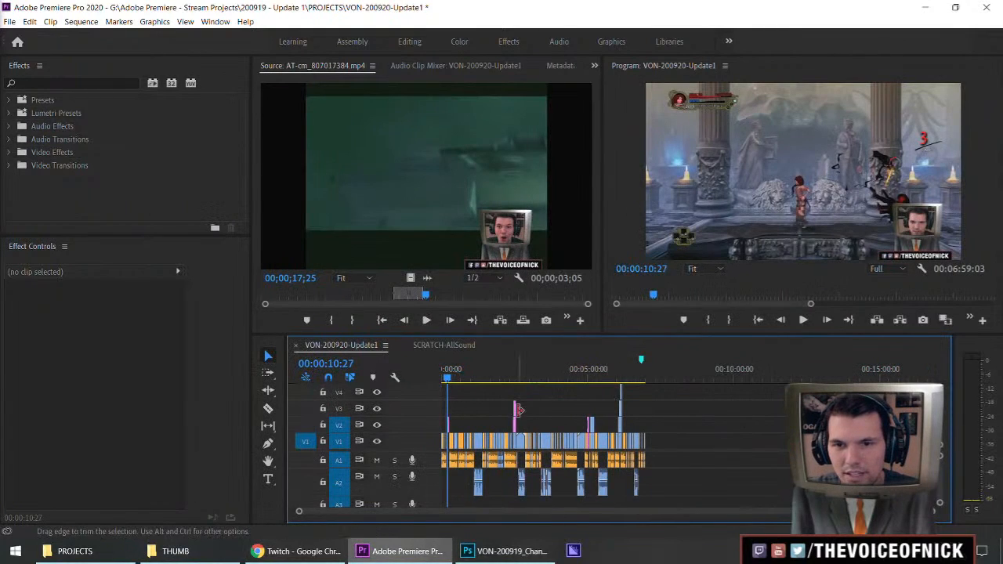
key("equal")
key("equal")
key("equal")
key("equal")
key("equal")
left_click_drag(712, 423, 699, 424)
left_click(732, 379)
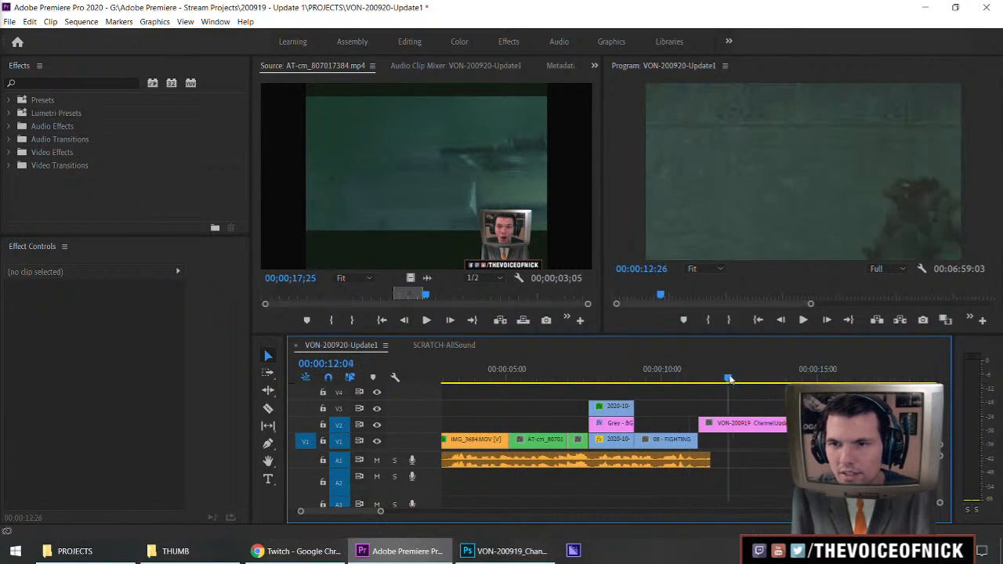
Set the background image clip to frame size and move it down to V1 after the FIGHTING clip
scroll(749, 398, "down", 1)
right_click(738, 423)
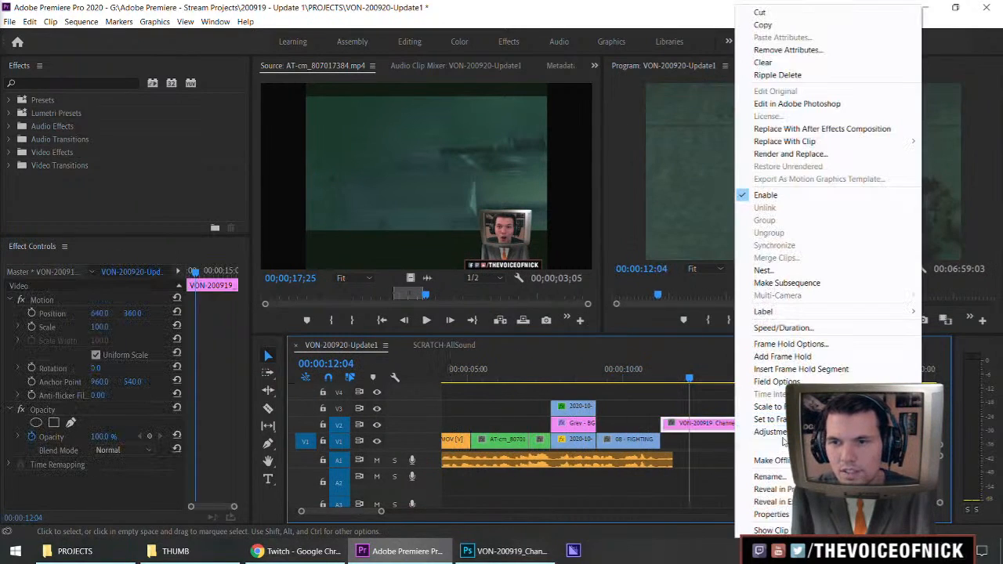
left_click(764, 419)
left_click_drag(783, 424, 783, 439)
left_click(744, 418)
Place the 06_ChannelUpdate image on V2 over the background image and close the gap after the background on V1
left_click_drag(1002, 437, 665, 425)
left_click_drag(821, 423, 831, 423)
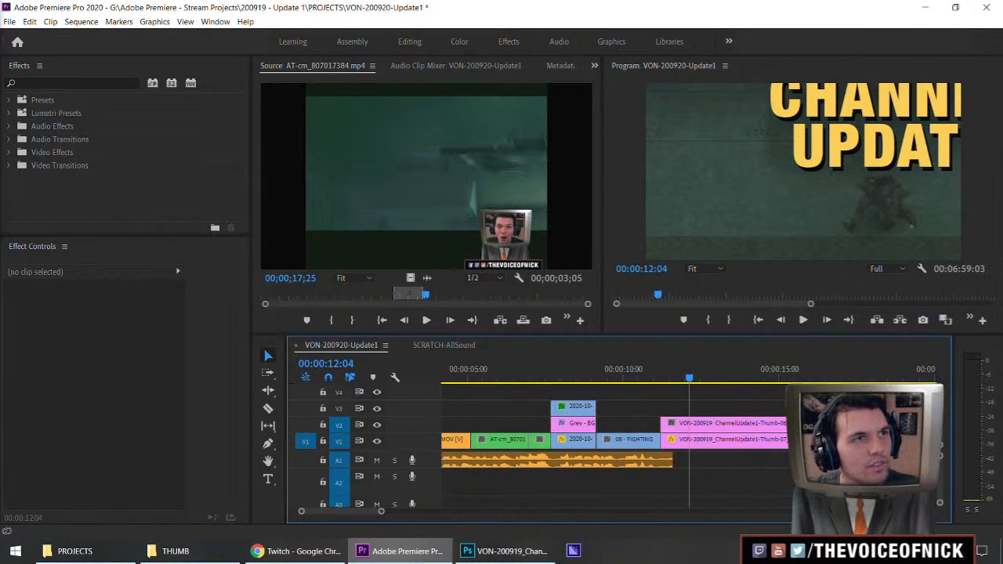
left_click_drag(828, 439, 823, 438)
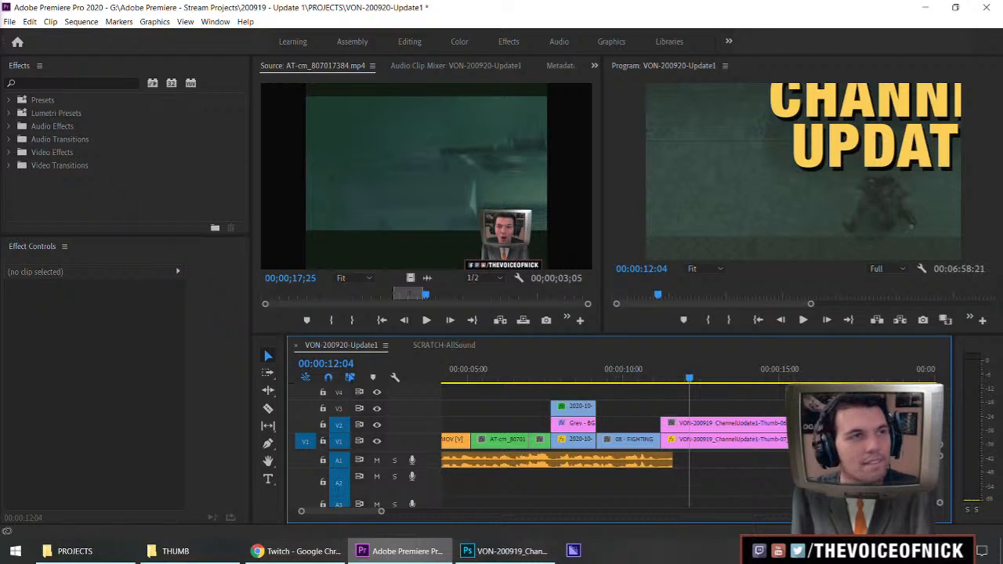
left_click_drag(887, 423, 671, 408)
scroll(943, 423, "up", 1)
scroll(942, 429, "up", 3)
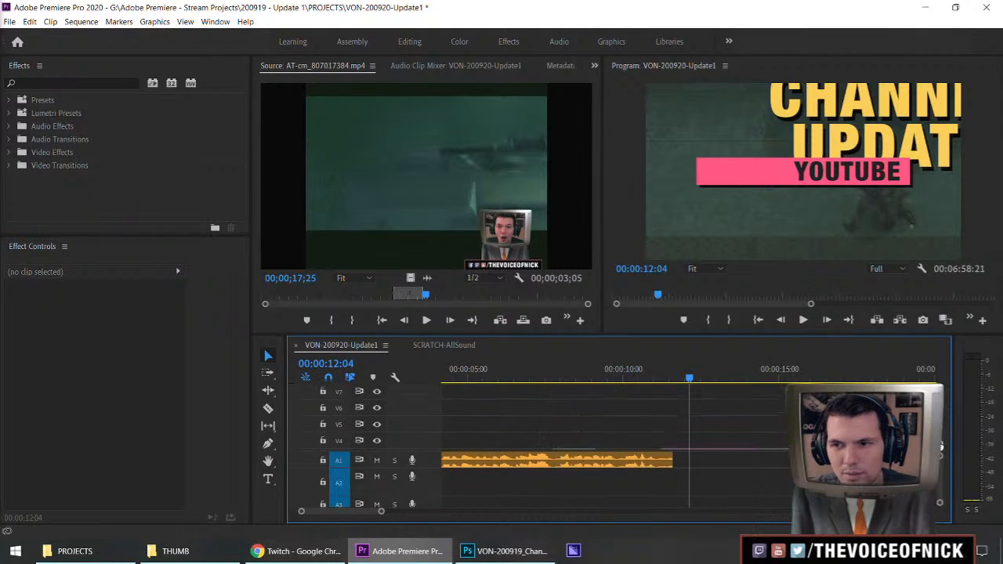
key("ctrl+z")
Enlarge the video track area and stack the 02_Head image on V4 and 01_Borders on V5 above the background
left_click(593, 443)
scroll(942, 423, "up", 2)
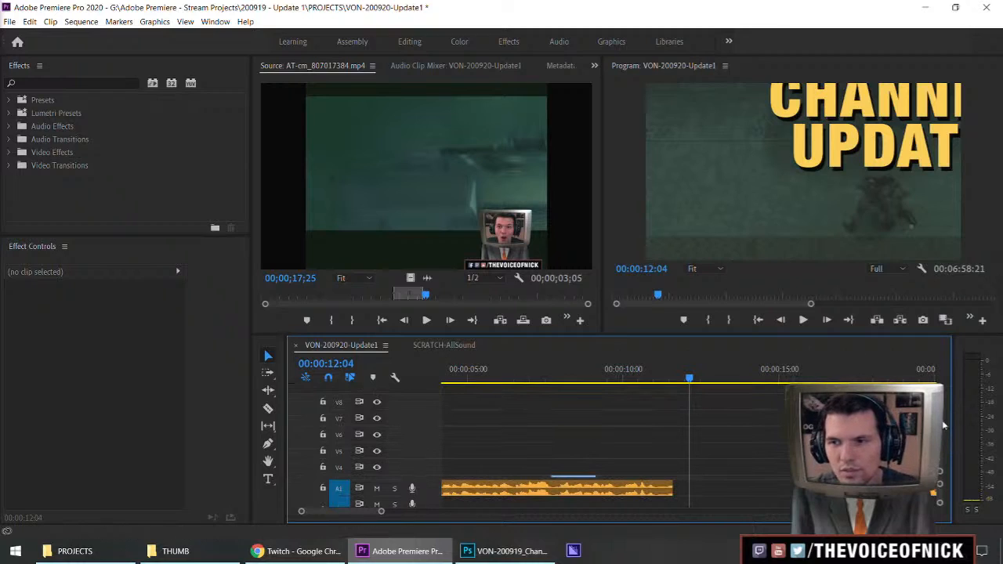
scroll(943, 423, "down", 3)
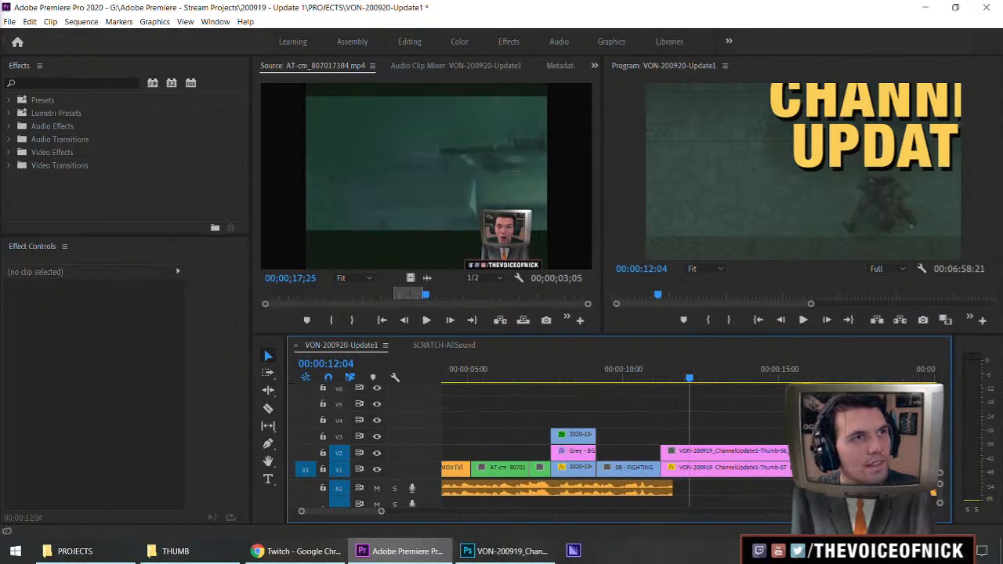
left_click_drag(664, 318, 665, 406)
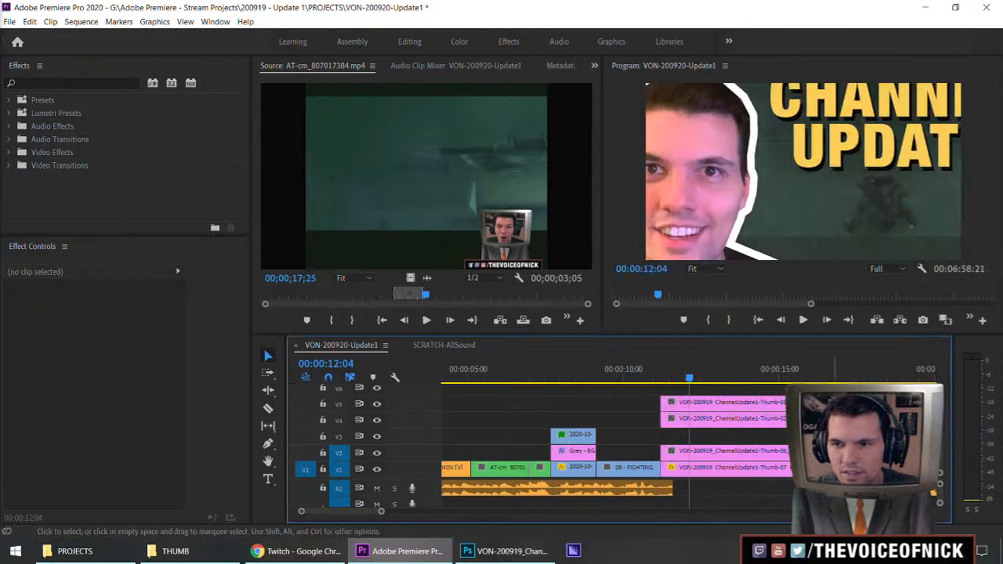
Set the stacked borders, head, channel update and background clips to frame size
left_click_drag(798, 389, 769, 477)
right_click(769, 421)
left_click(862, 422)
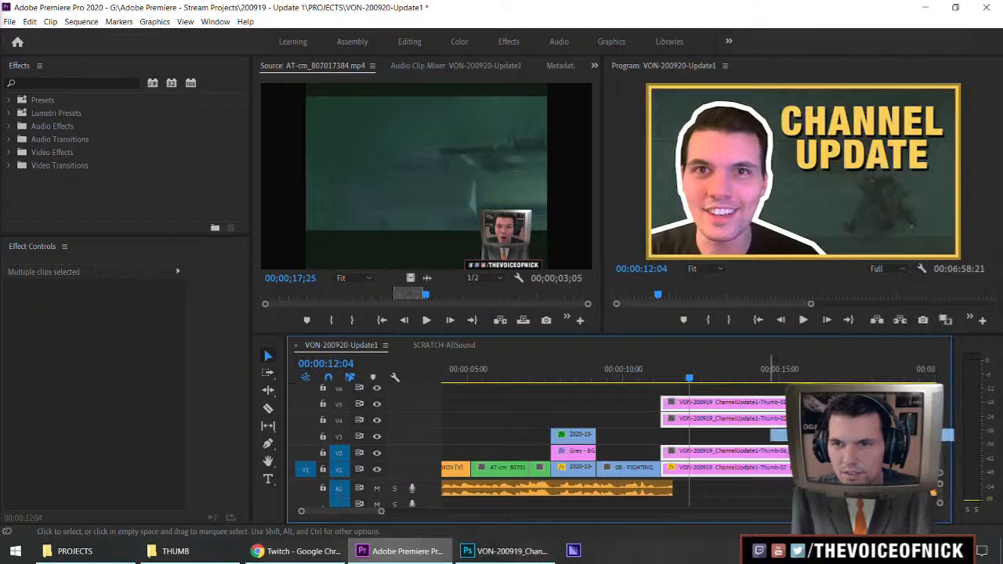
left_click(874, 423)
Move the head and borders clips up two tracks to V6 and V7
left_click_drag(691, 381, 683, 382)
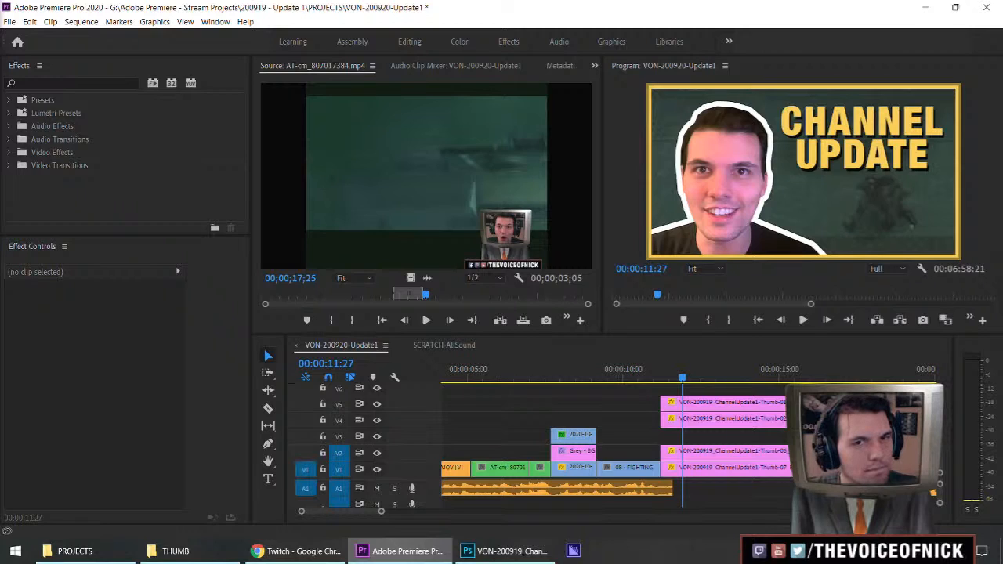
left_click_drag(780, 391, 761, 423)
key("alt+Up")
key("alt+Up")
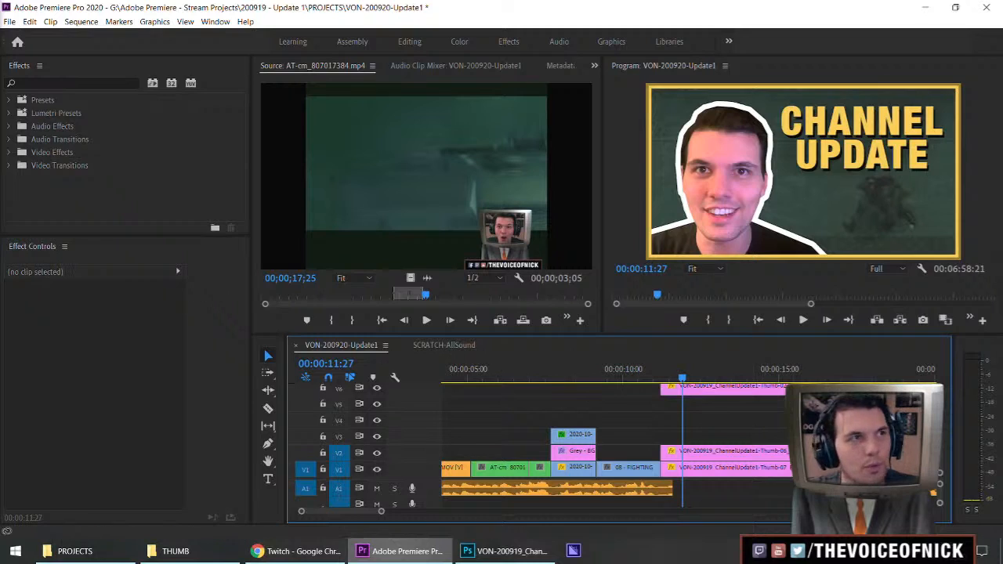
Place the Podcasts image on V3, the YouTube image on V4 and the Twitch image on V5, aligned with the background's start
left_click_drag(0, 345, 666, 421)
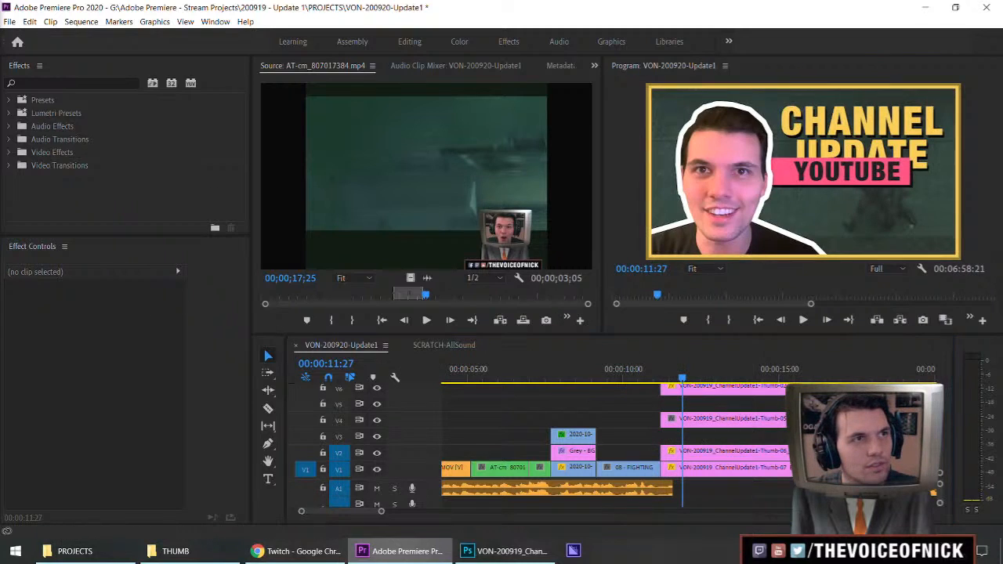
left_click_drag(700, 394, 700, 436)
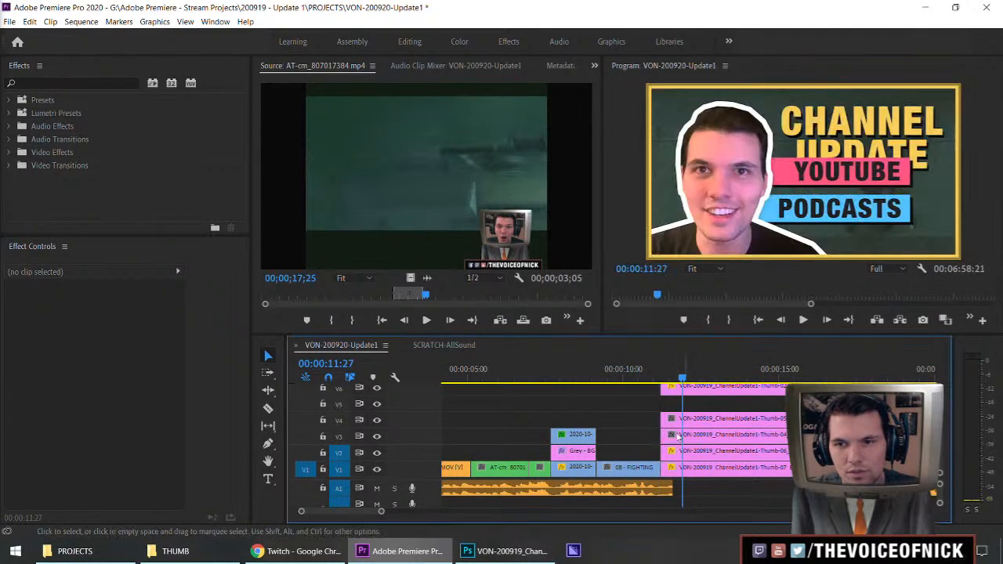
left_click_drag(680, 391, 660, 379)
scroll(699, 389, "down", 3)
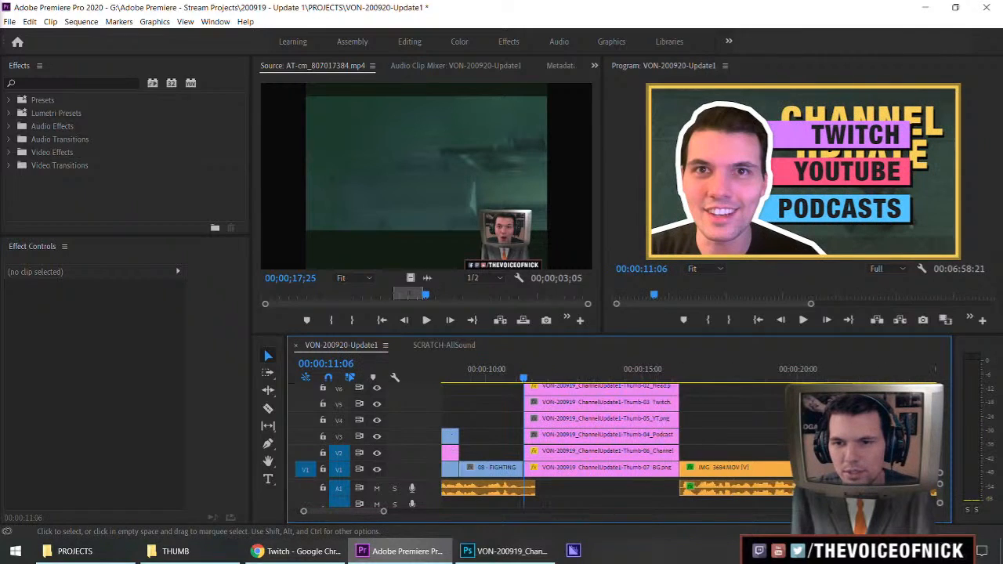
Play back the stacked channel update section to review the image layering and its timing in the sequence
key("space")
left_click_drag(541, 378, 453, 392)
left_click_drag(788, 408, 754, 429)
scroll(749, 419, "up", 3)
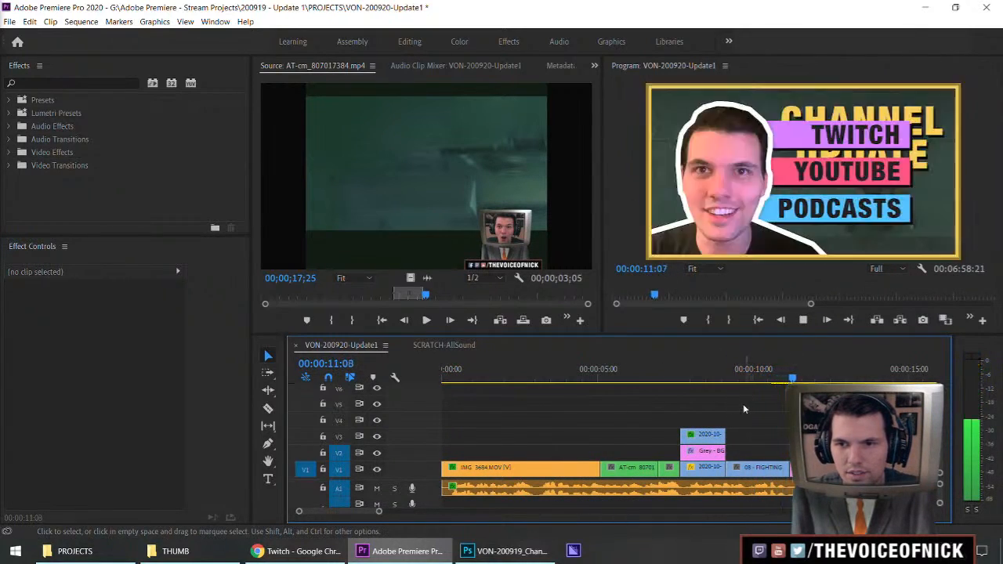
key("minus")
key("minus")
key("minus")
key("equal")
mouse_move(744, 412)
left_mouse_down()
mouse_move(694, 428)
mouse_move(729, 410)
left_mouse_up()
key("minus")
key("equal")
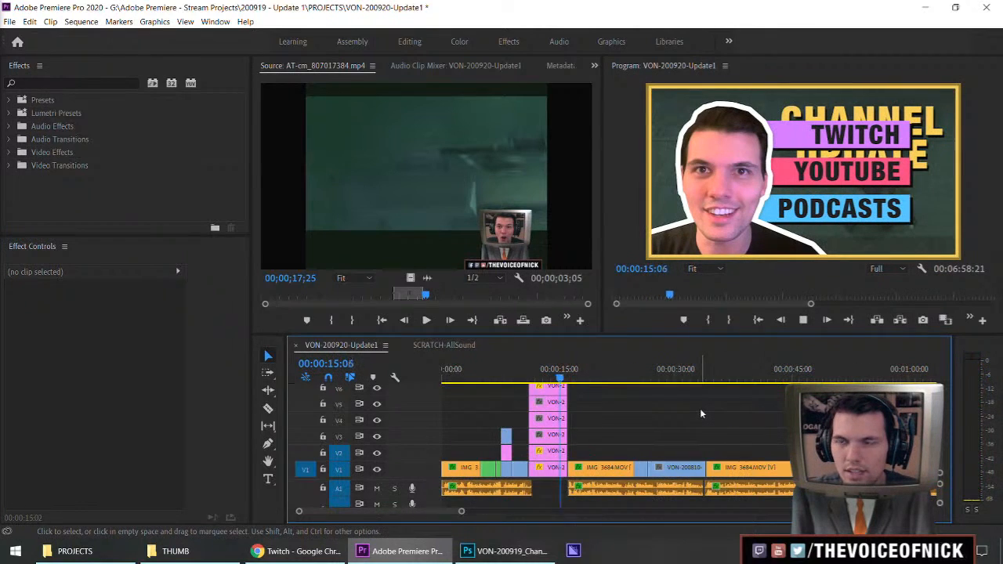
Set the Twitch, YouTube and Podcasts clips to frame size and return the playhead to the stacked thumbnail clips
left_click_drag(597, 439, 544, 402)
right_click(544, 403)
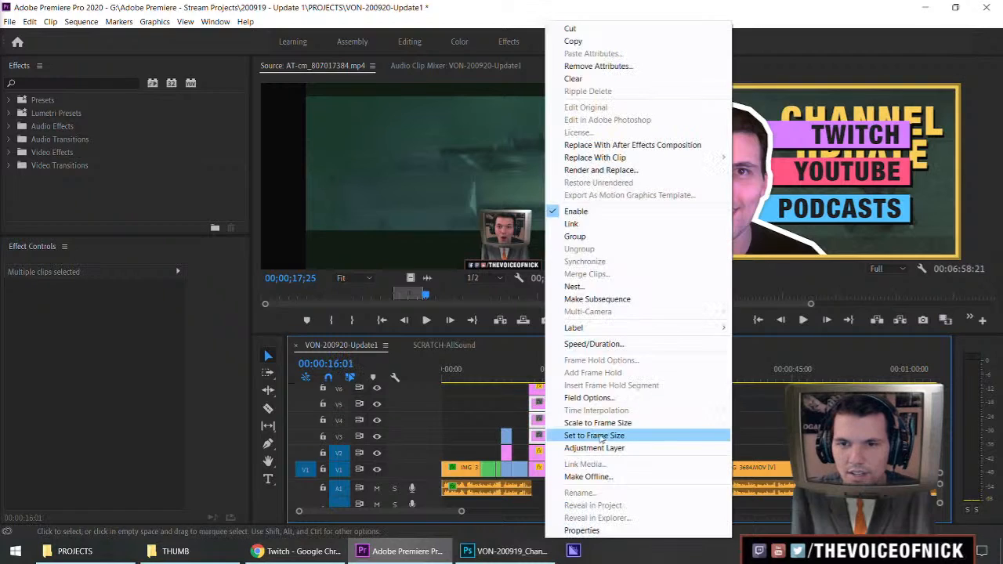
left_click(603, 423)
left_click(690, 416)
key("space")
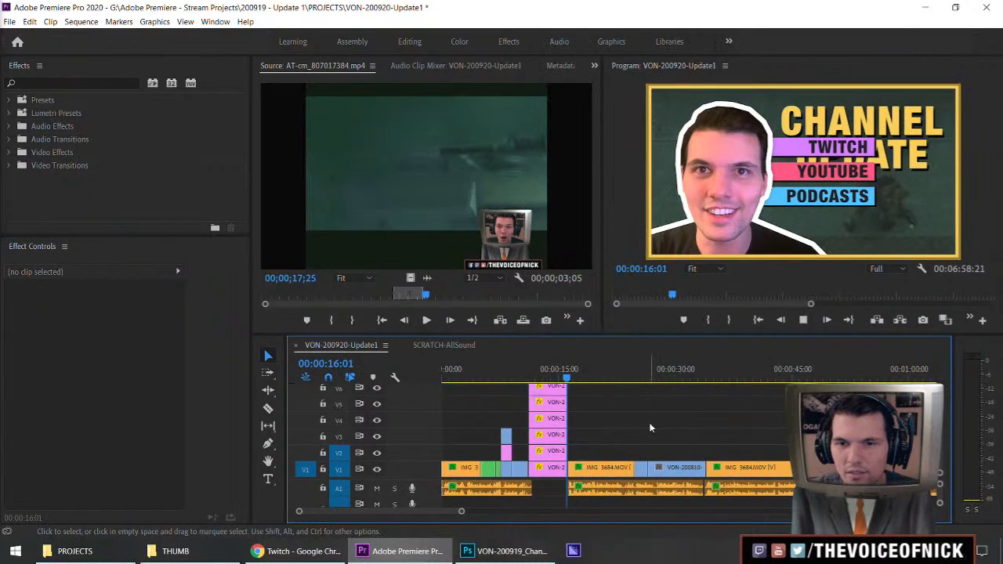
key("space")
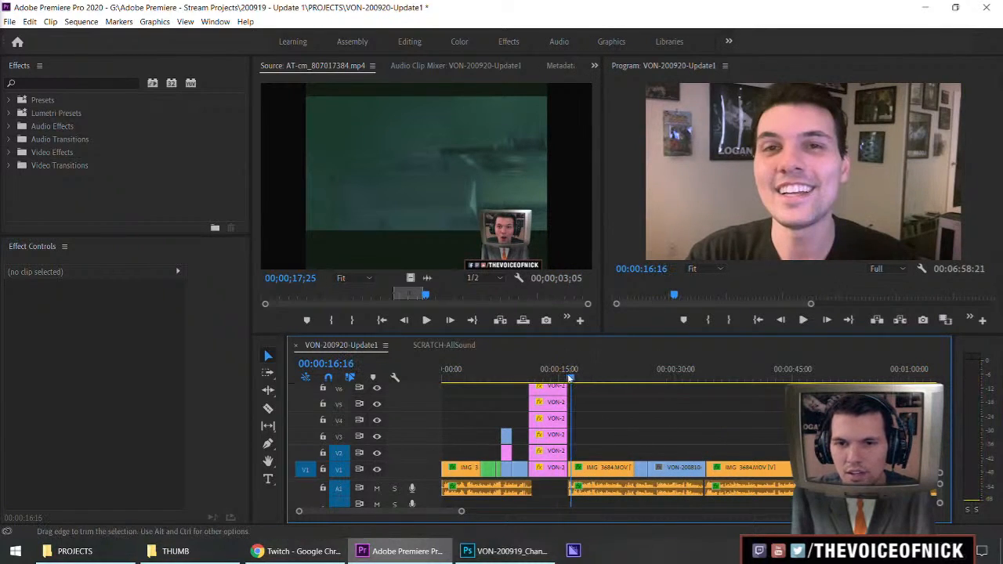
left_click_drag(570, 377, 553, 378)
Switch to Photoshop and open the original VON-200919_ChannelUpdate1-Thumb.psd alongside the StraightSwatches document
left_click(505, 551)
key("ctrl+w")
left_click(540, 219)
left_click(559, 220)
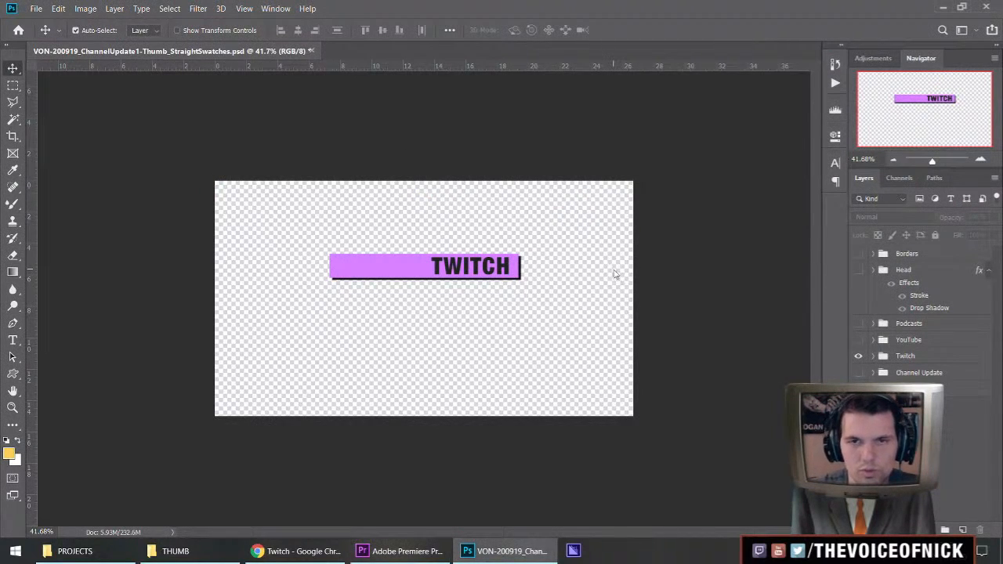
key("ctrl+o")
double_click(173, 117)
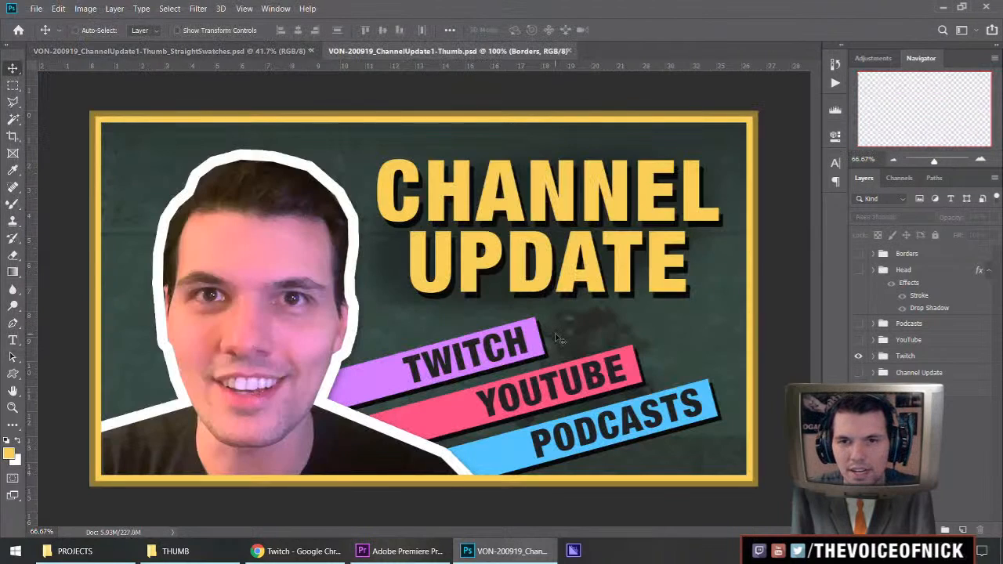
Save the complete thumbnail as a JPEG in the THUMB folder, adding the suffix _RE to its name
key("ctrl+shift+s")
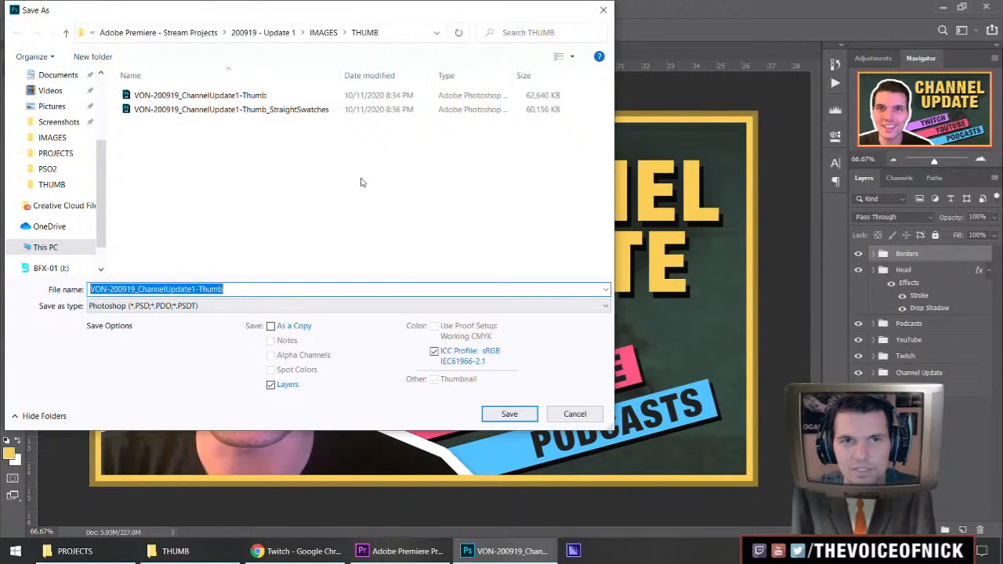
left_click(216, 307)
left_click(188, 418)
left_click(192, 307)
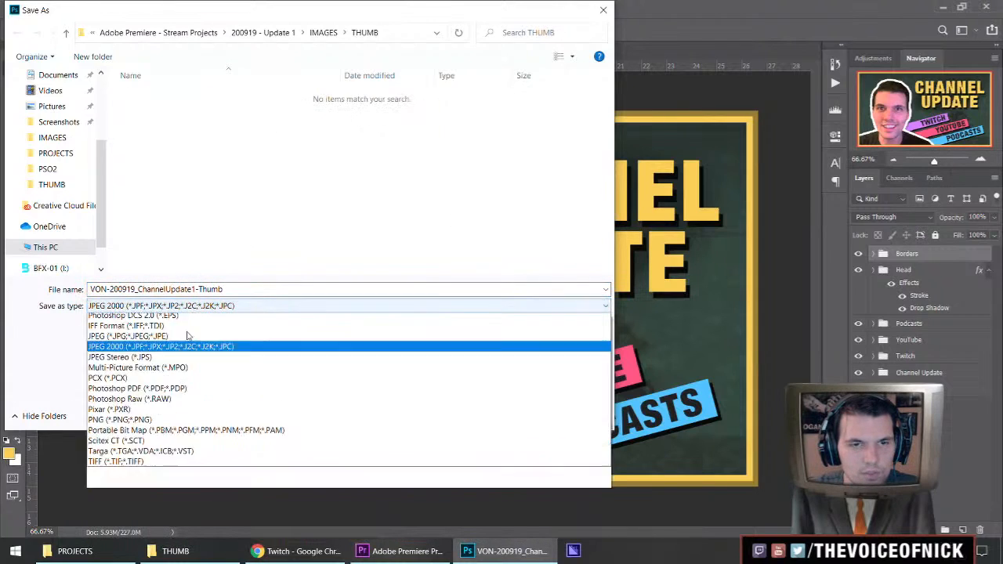
left_click(188, 413)
left_click(257, 290)
type("_RE")
key("Return")
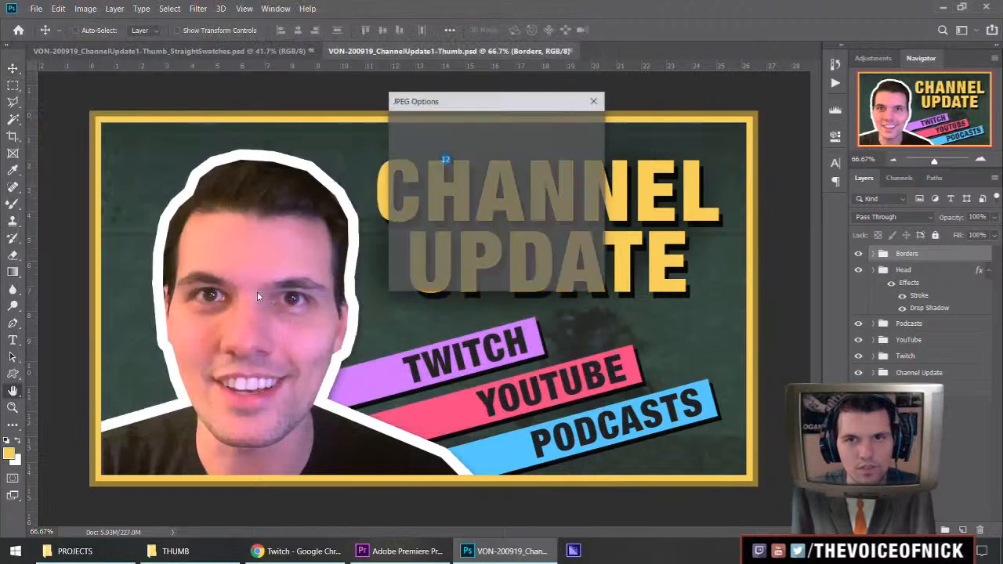
key("Return")
Check the stacked thumbnail in Premiere Pro, return to Photoshop and close the StraightSwatches document without saving its changes
left_click(405, 550)
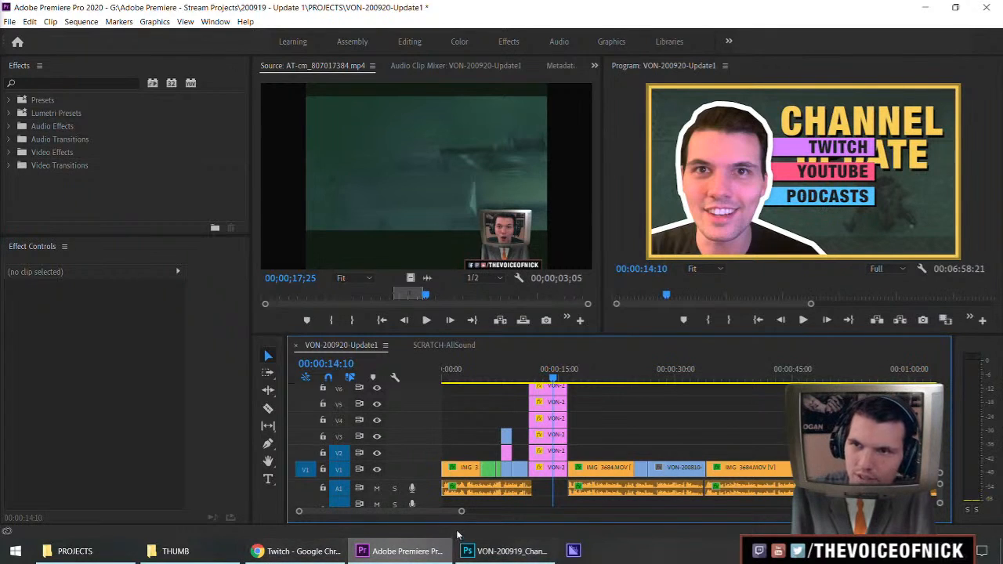
left_click(492, 549)
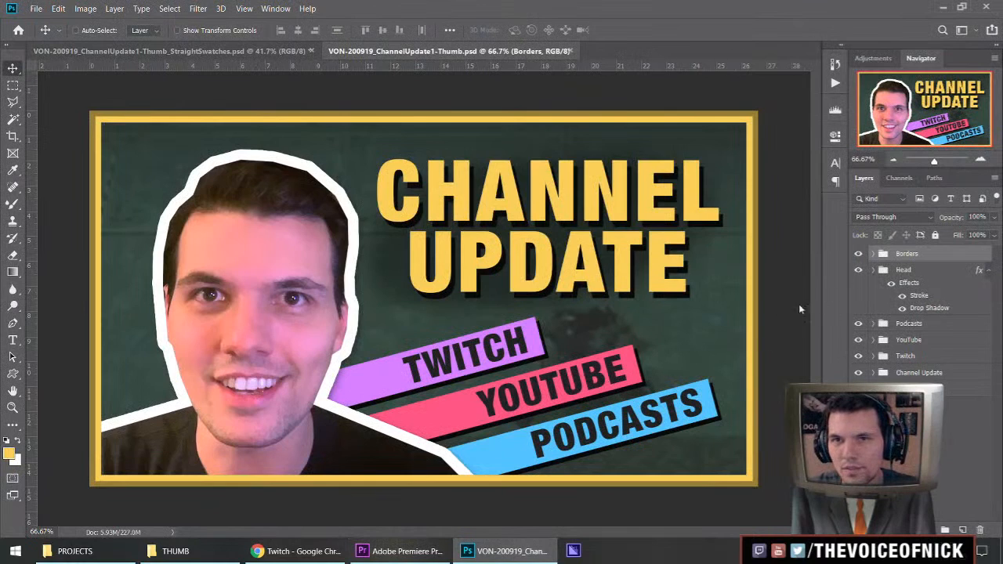
left_click(266, 50)
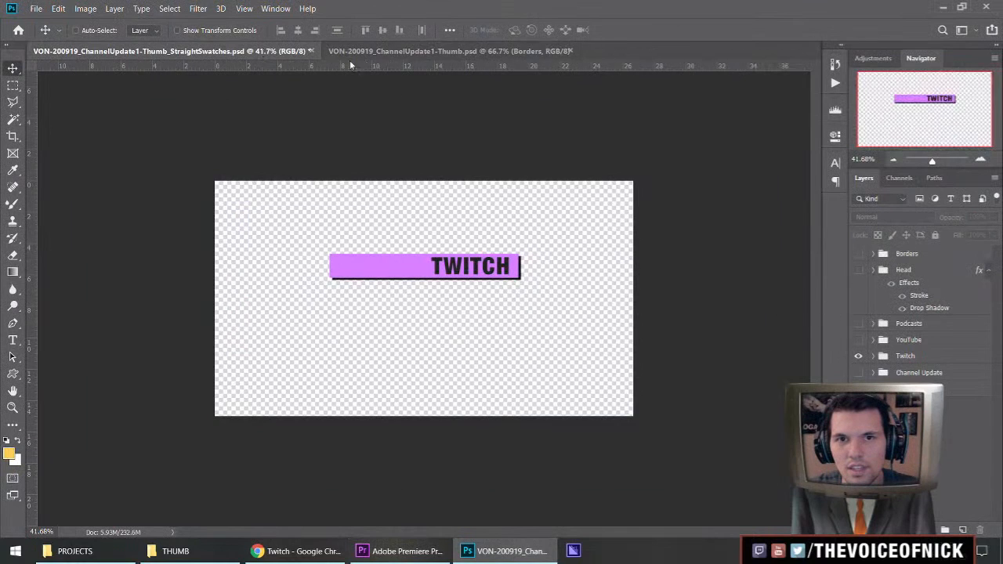
left_click(310, 52)
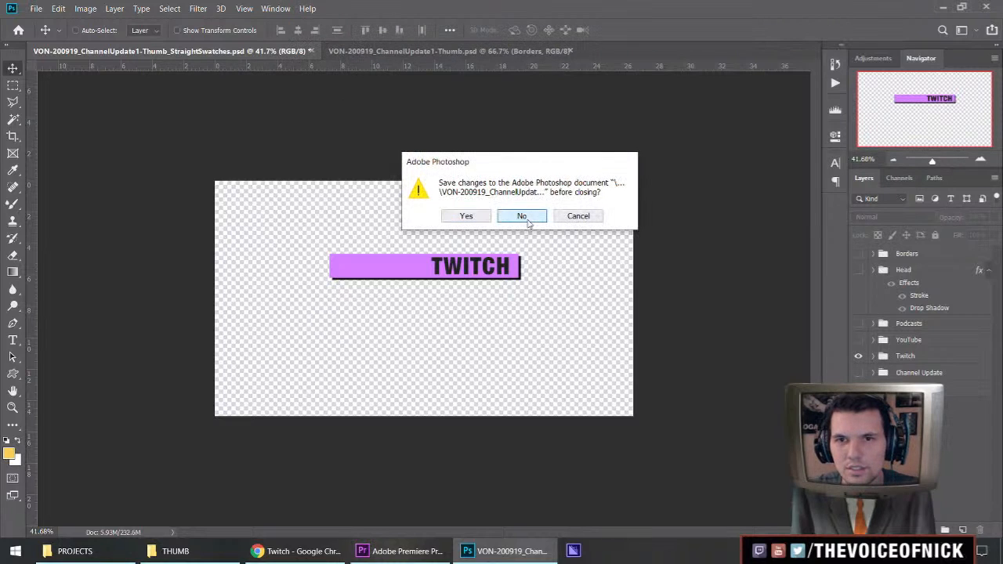
left_click(521, 216)
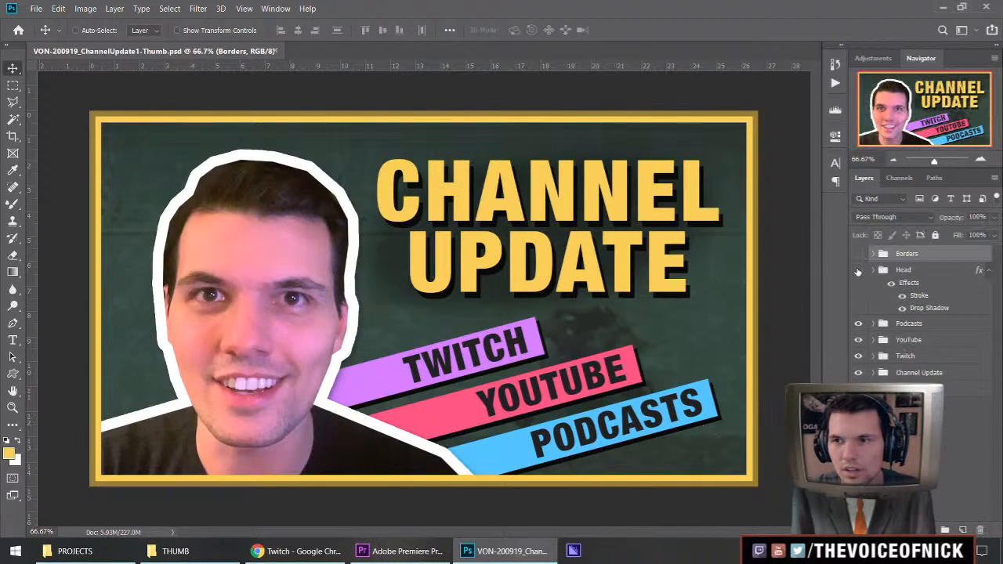
Hide everything in the thumbnail document except the Podcasts, YouTube and Twitch groups
left_click_drag(860, 355, 858, 372)
left_click(859, 356)
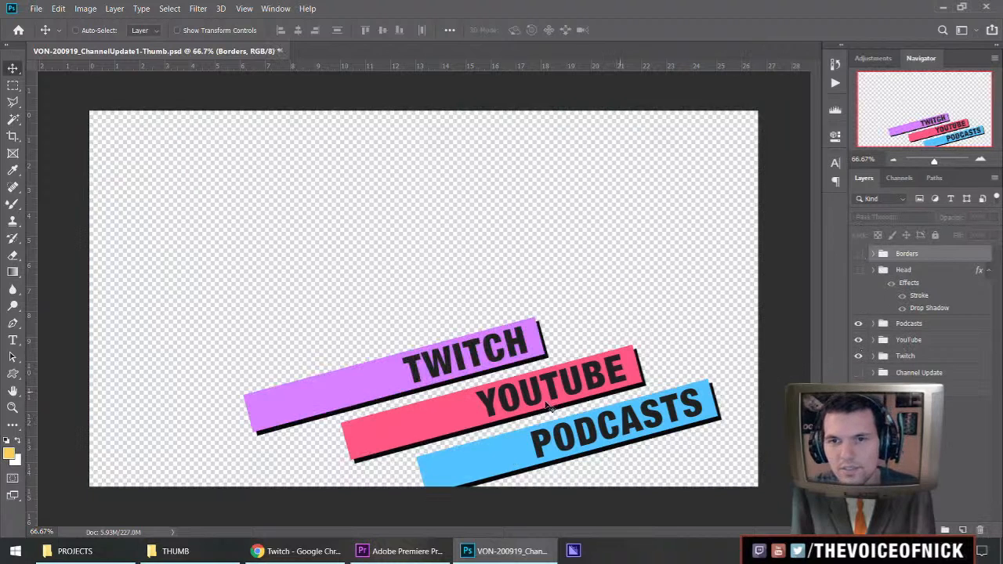
key("ctrl+t")
left_click_drag(780, 264, 773, 338)
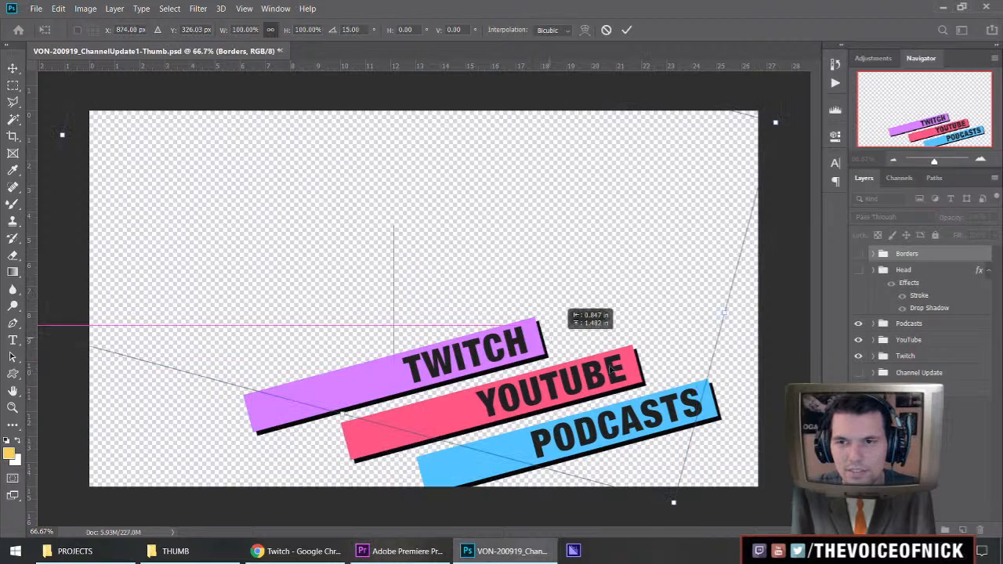
left_click(858, 356)
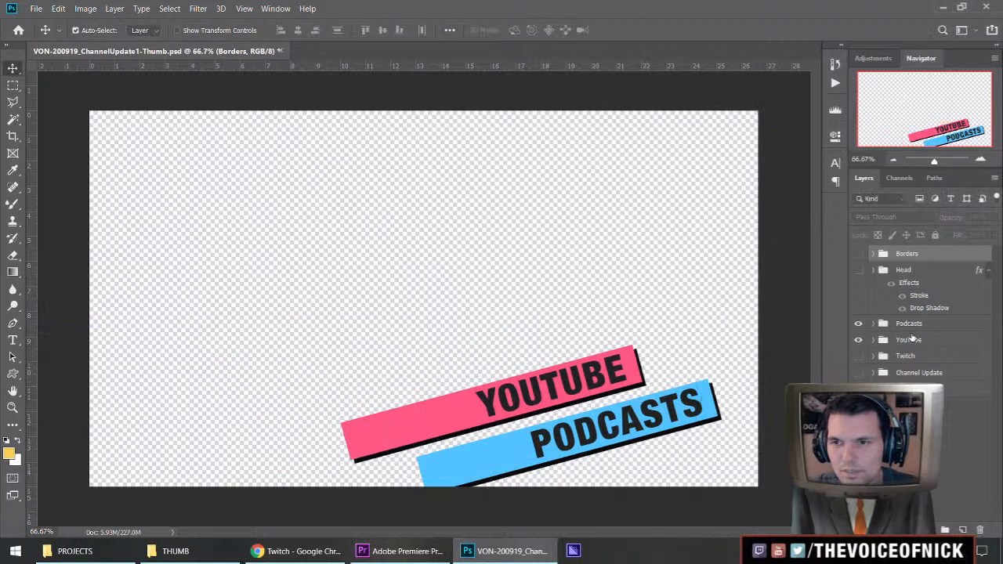
left_click(858, 356)
Rotate the Podcasts, YouTube and Twitch groups together until their bars are horizontal and move them to the middle of the canvas
left_click(909, 323)
left_click(905, 356, "shift")
key("ctrl+t")
left_click_drag(772, 355, 729, 395)
left_click_drag(558, 403, 488, 313)
key("Return")
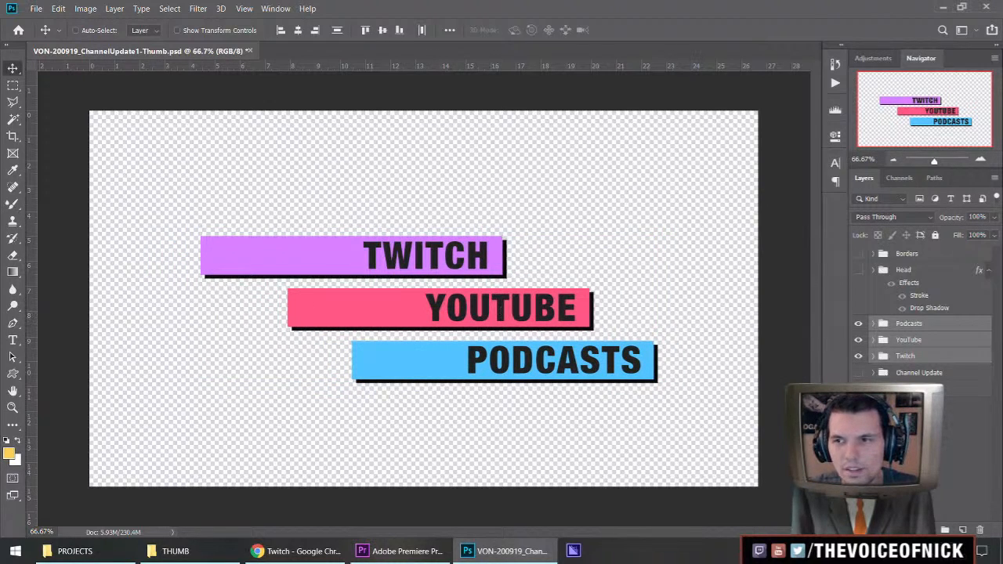
Show only the Podcasts group and save it as a large-size PNG, replacing VON-200919_ChannelUpdate1-Thumb-04_Podcasts
left_click_drag(858, 339, 857, 355)
key("ctrl+shift+s")
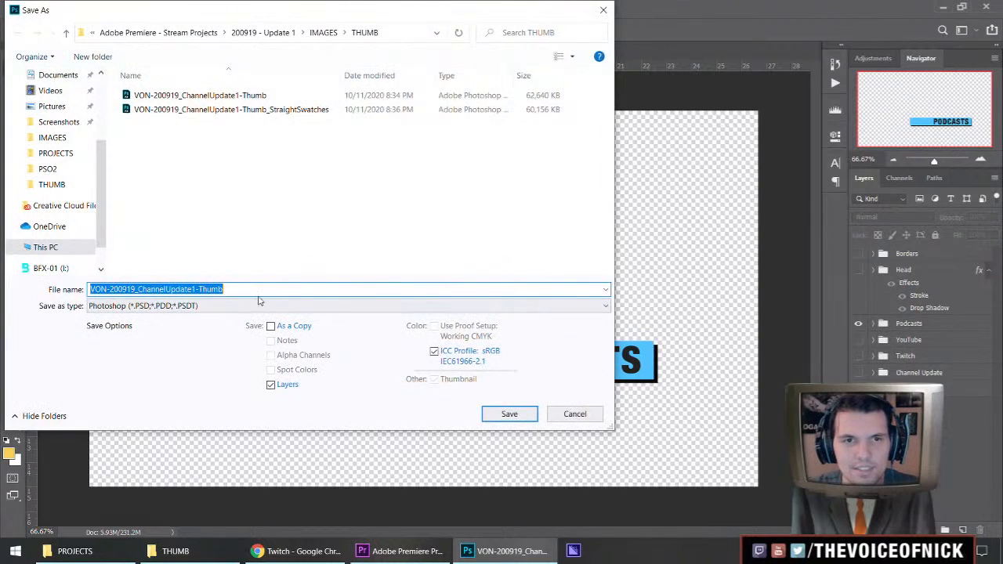
left_click(249, 307)
left_click(141, 495)
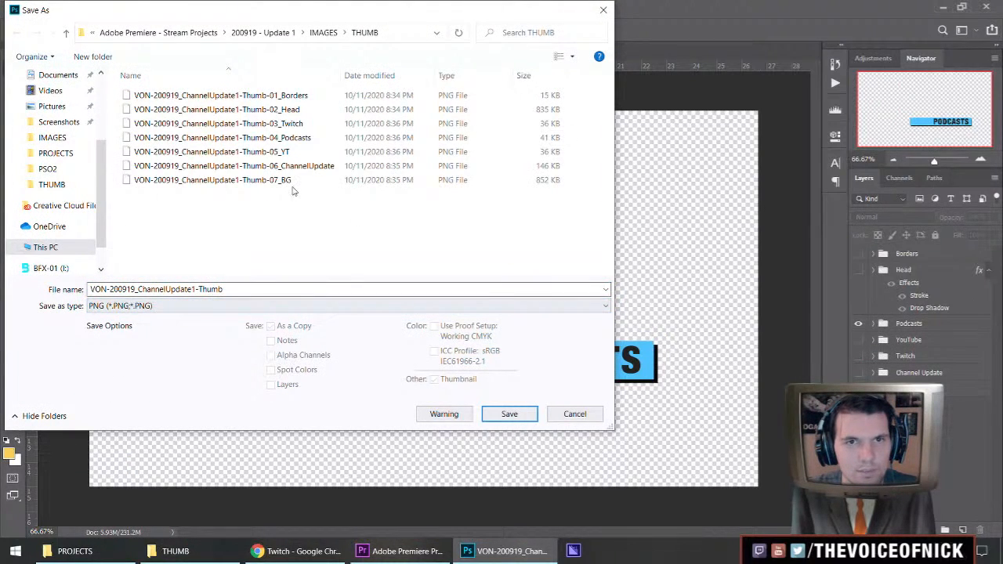
left_click(287, 138)
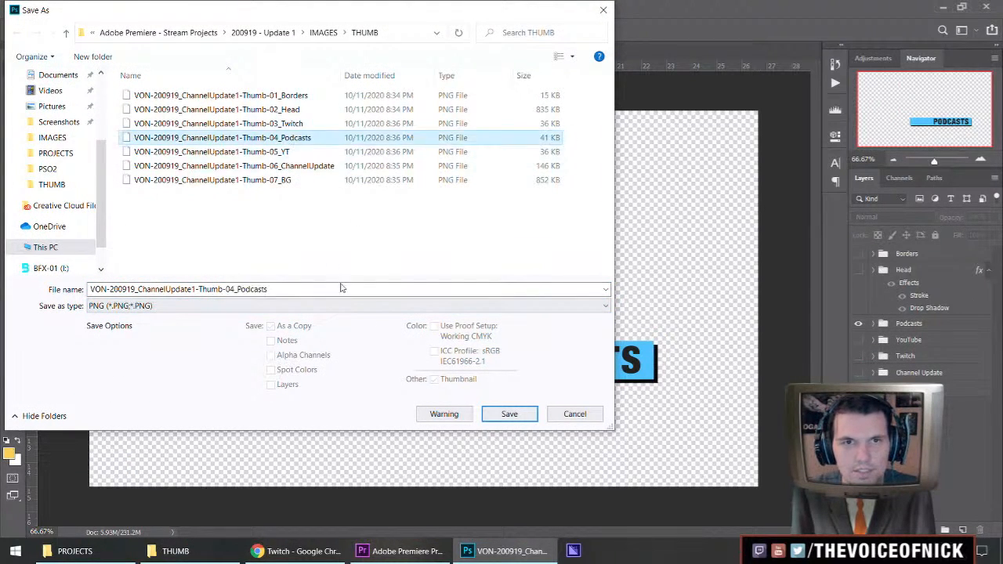
left_click(508, 416)
left_click(562, 278)
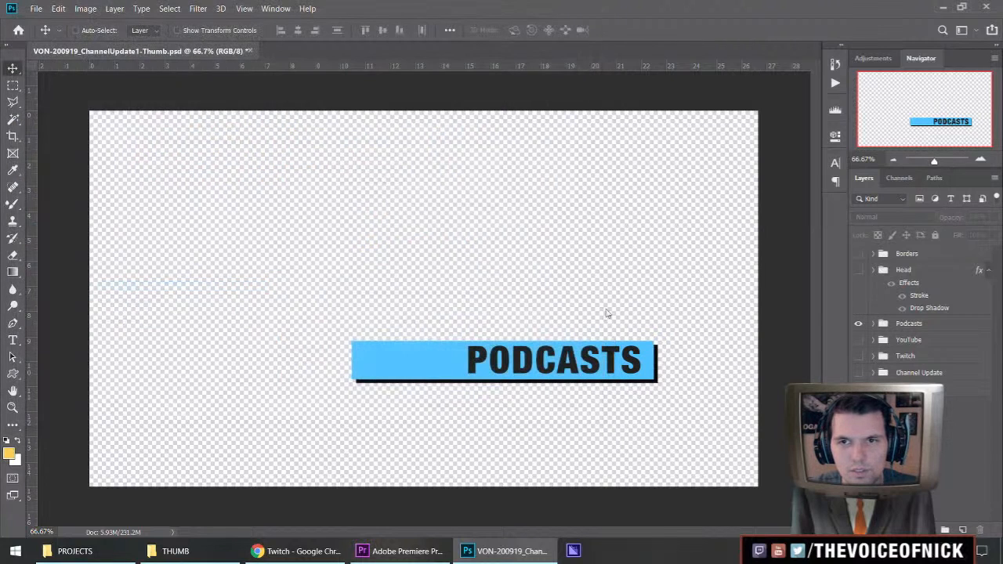
left_click(576, 158)
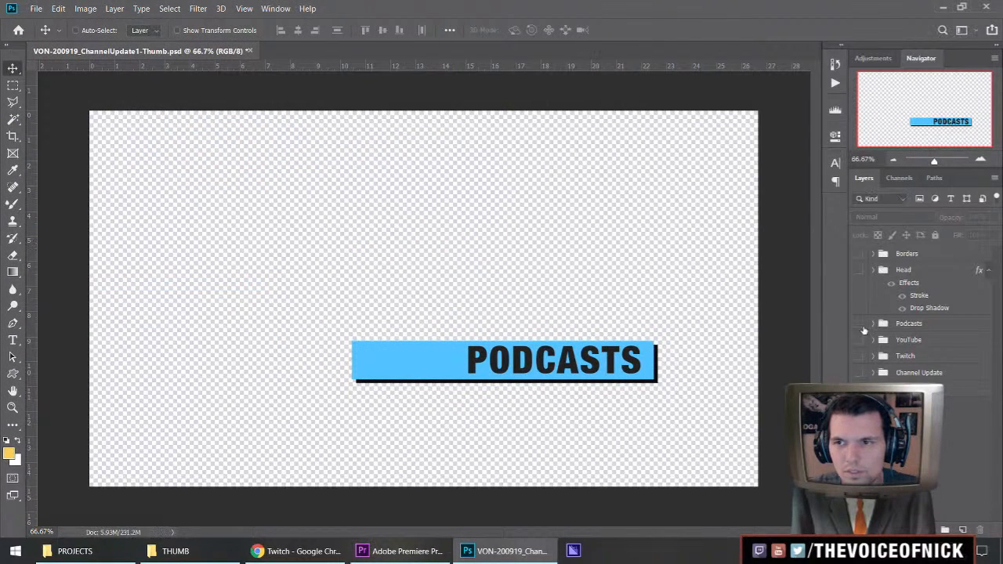
Show only the YouTube group and save it as a large-size PNG, replacing VON-200919_ChannelUpdate1-Thumb-05_YT
left_click(858, 323)
left_click(858, 339)
key("ctrl+shift+s")
left_click(349, 306)
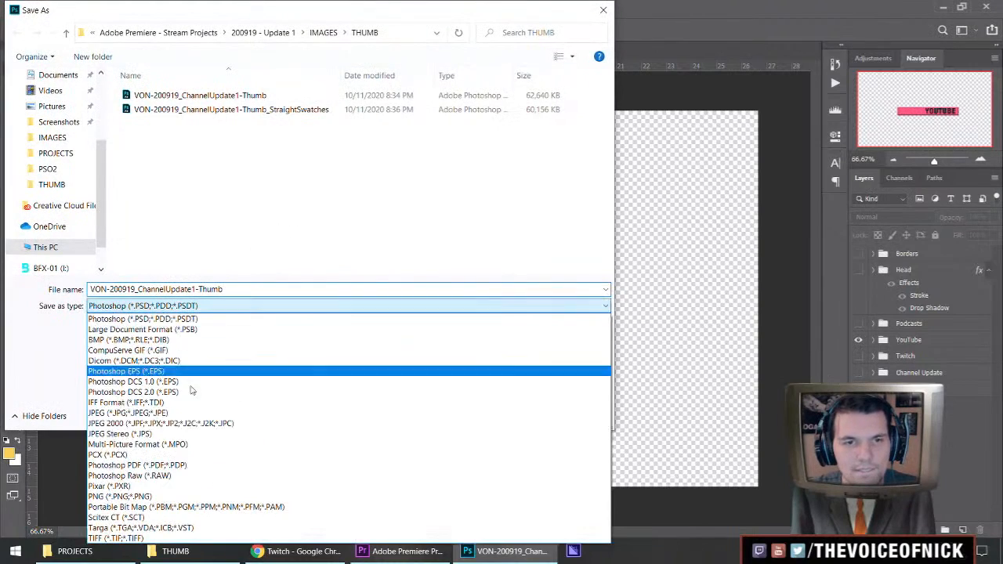
left_click(146, 498)
left_click(299, 153)
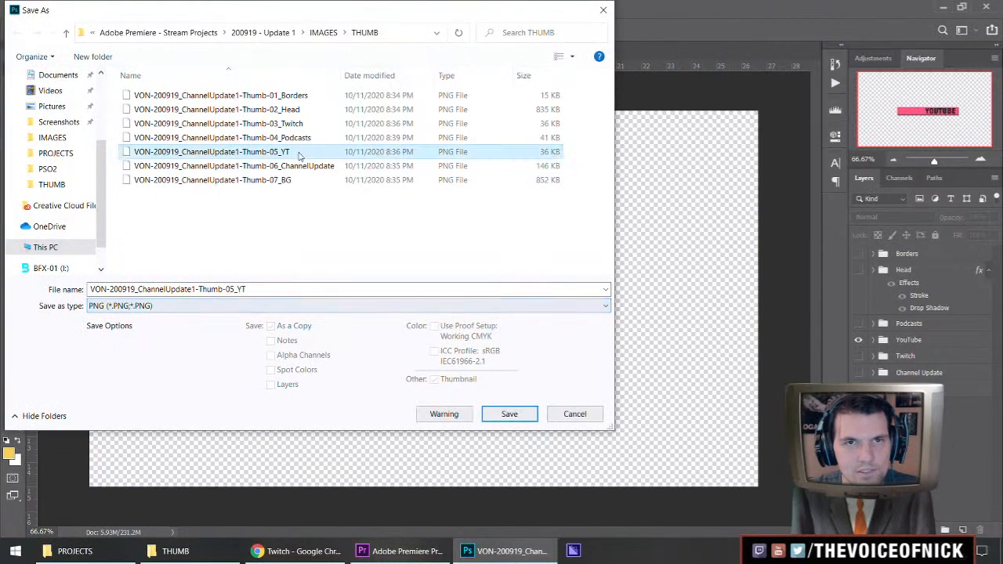
left_click(509, 414)
left_click(554, 276)
key("Return")
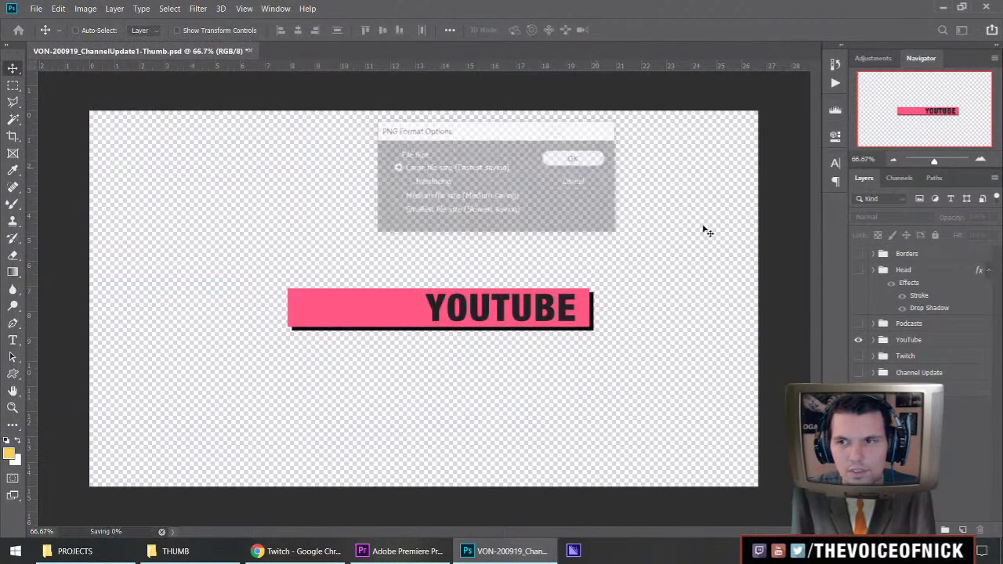
Show only the Twitch group and save it as a large-size PNG, replacing VON-200919_ChannelUpdate1-Thumb-03_Twitch
left_click(858, 339)
left_click(858, 356)
key("ctrl+shift+s")
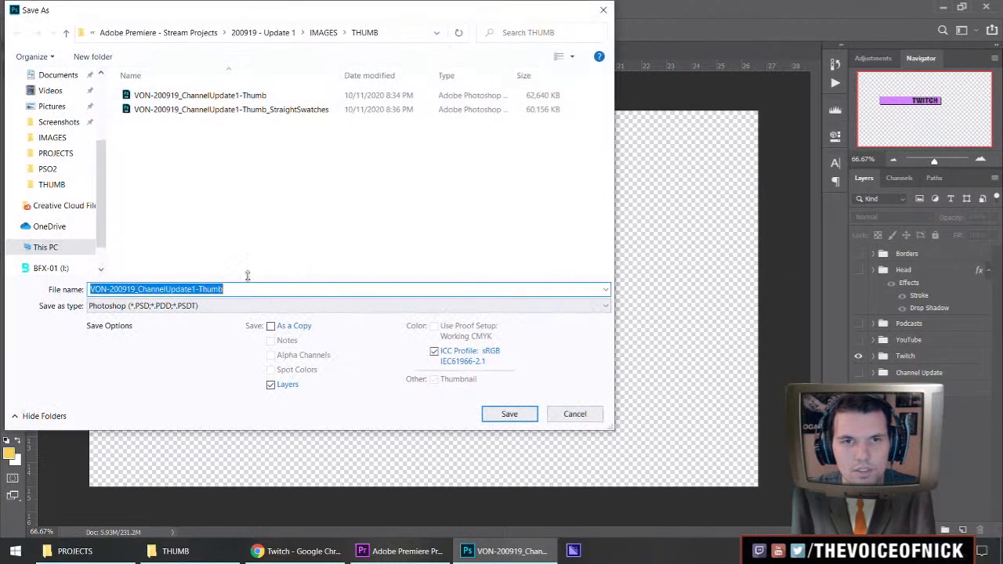
left_click(227, 306)
left_click(216, 496)
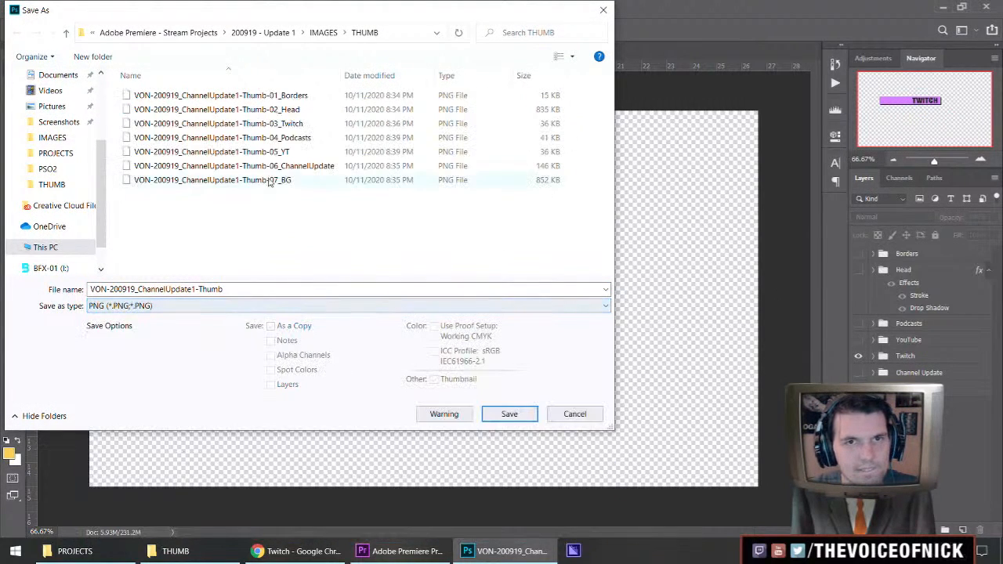
left_click(290, 124)
left_click(188, 306)
left_click(188, 306)
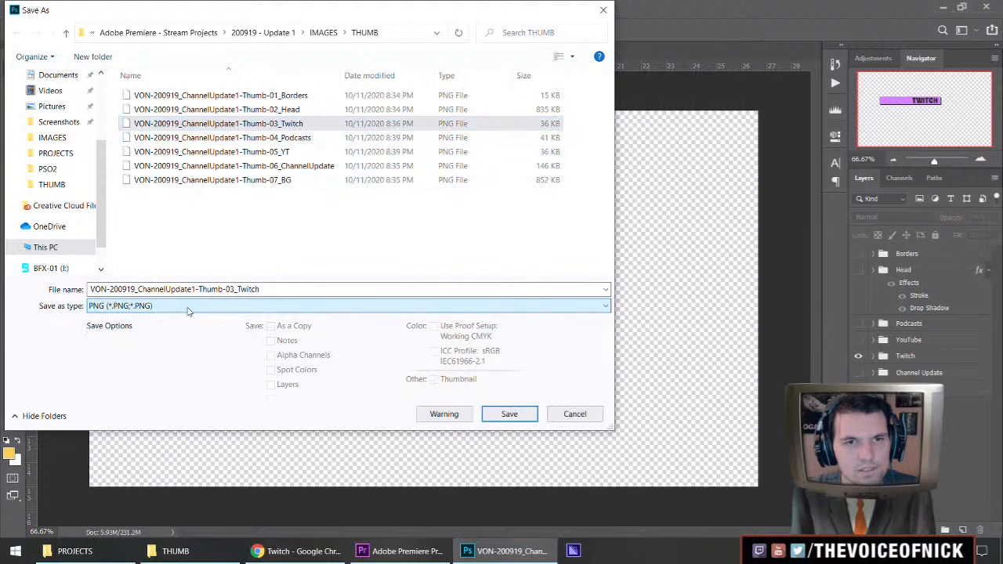
left_click(513, 414)
left_click(555, 275)
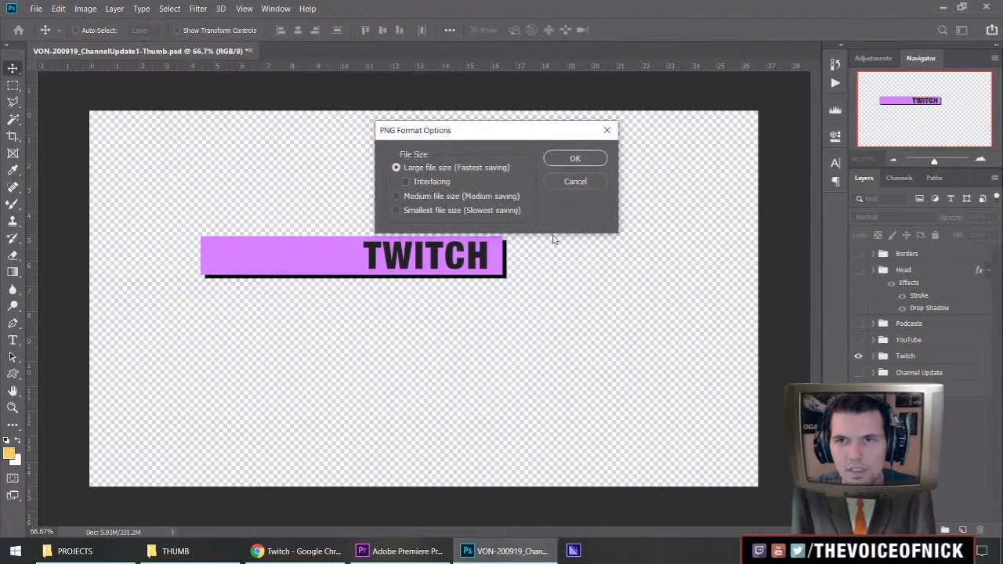
left_click(583, 163)
Save the document as a PSD over VON-200919_ChannelUpdate1-Thumb_StraightSwatches and close it
key("ctrl+shift+s")
left_click(231, 109)
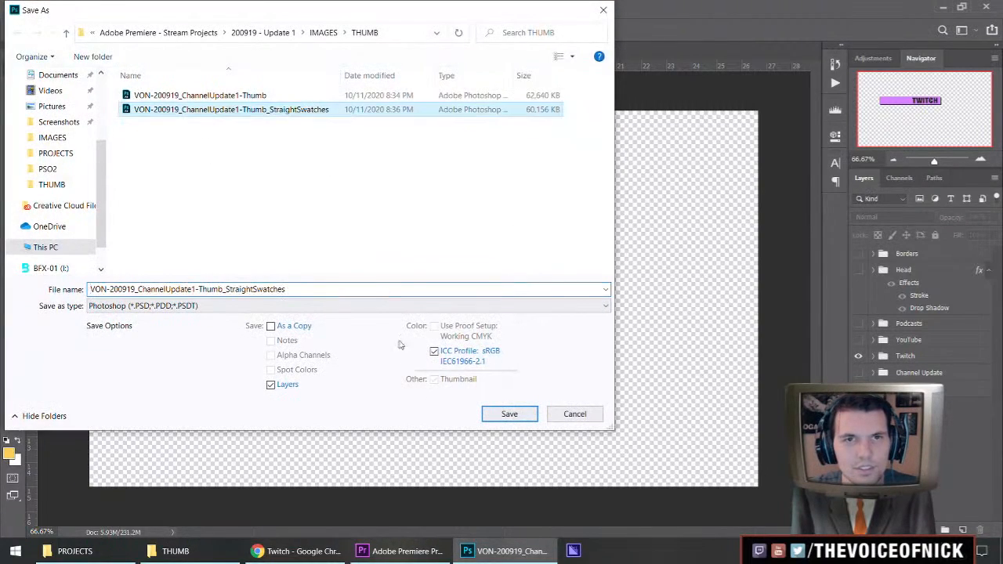
left_click(506, 416)
left_click(571, 277)
left_click(645, 149)
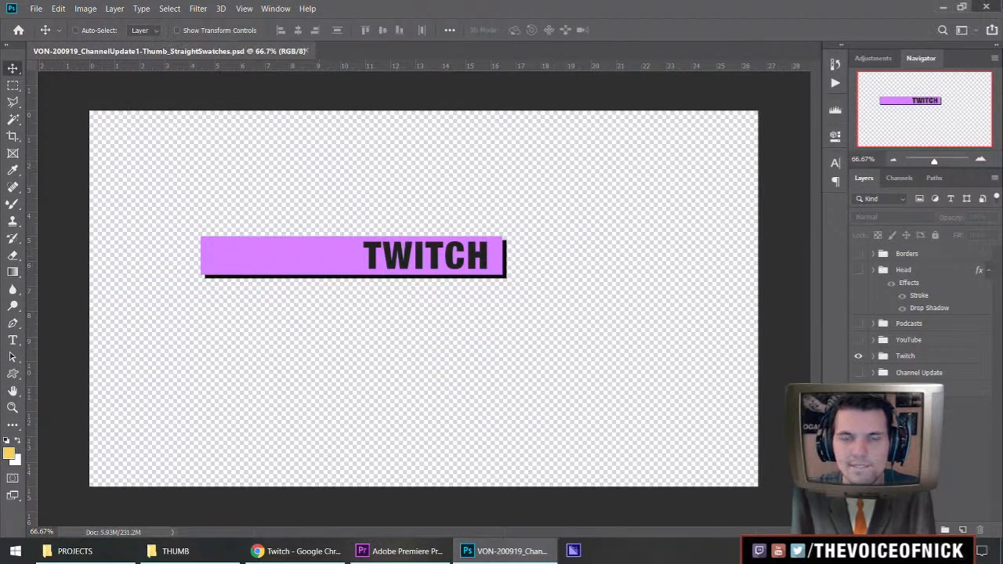
key("ctrl+w")
Switch to Premiere Pro and save the project
left_click(402, 550)
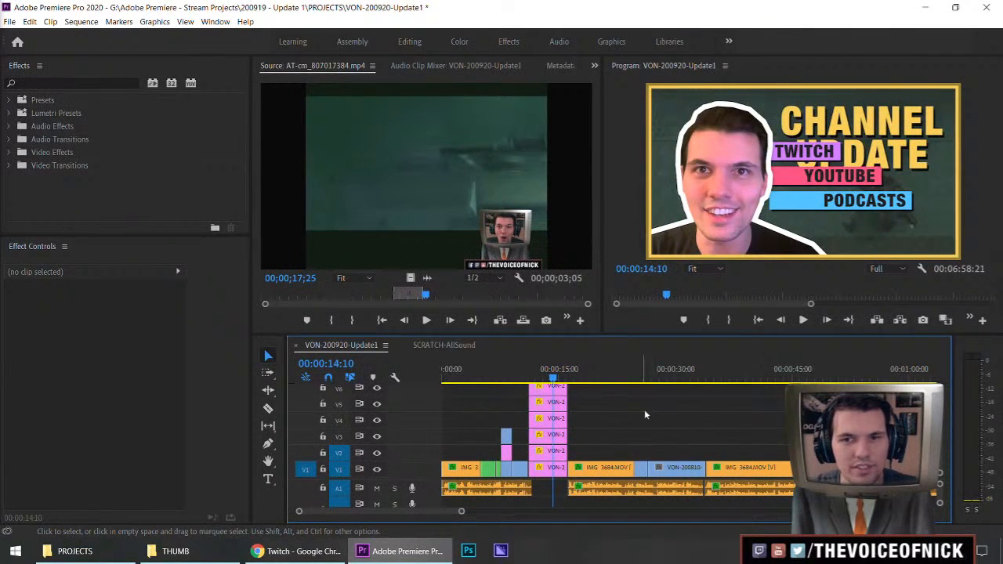
key("ctrl+s")
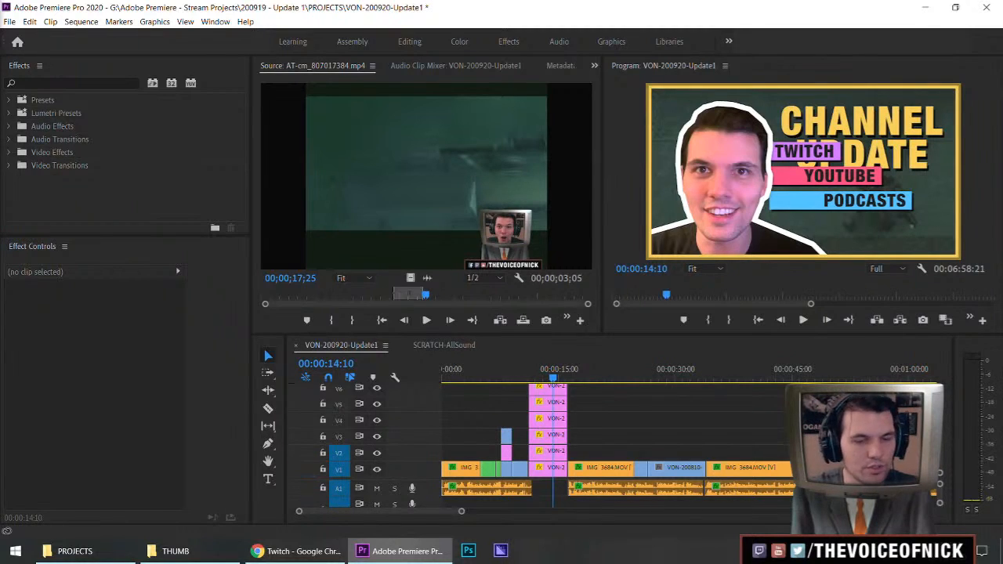
Start a media import, go to the MUSIC folder inside GLOBAL of the Stream Projects directory, and enlarge the file window
key("ctrl+i")
left_click(156, 61)
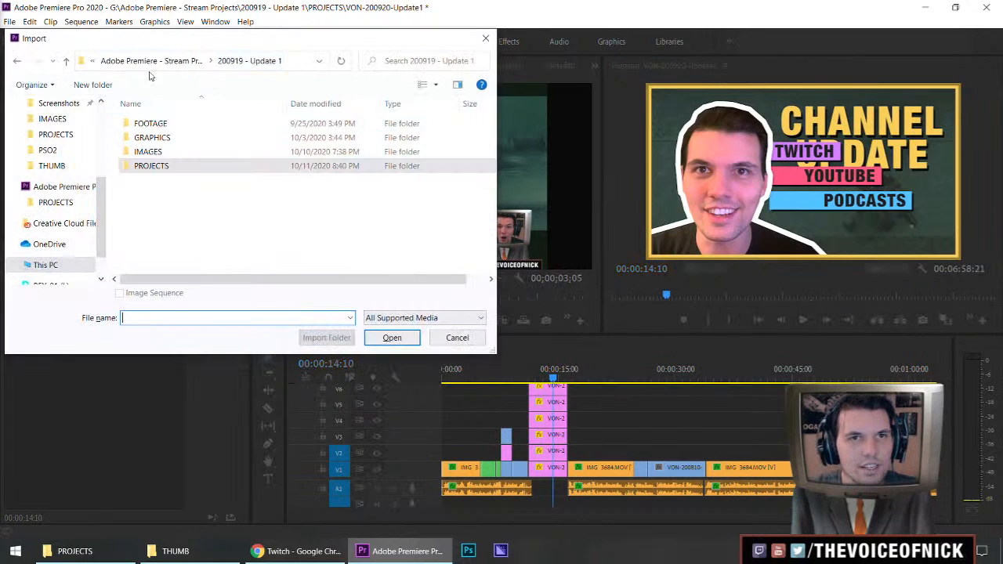
left_click(183, 63)
scroll(180, 165, "down", 2)
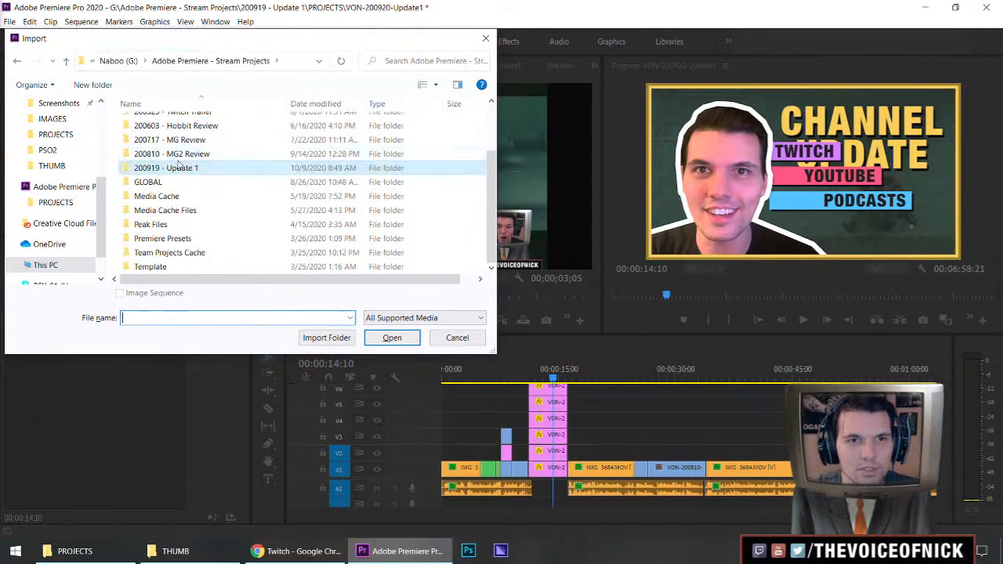
double_click(148, 182)
double_click(169, 151)
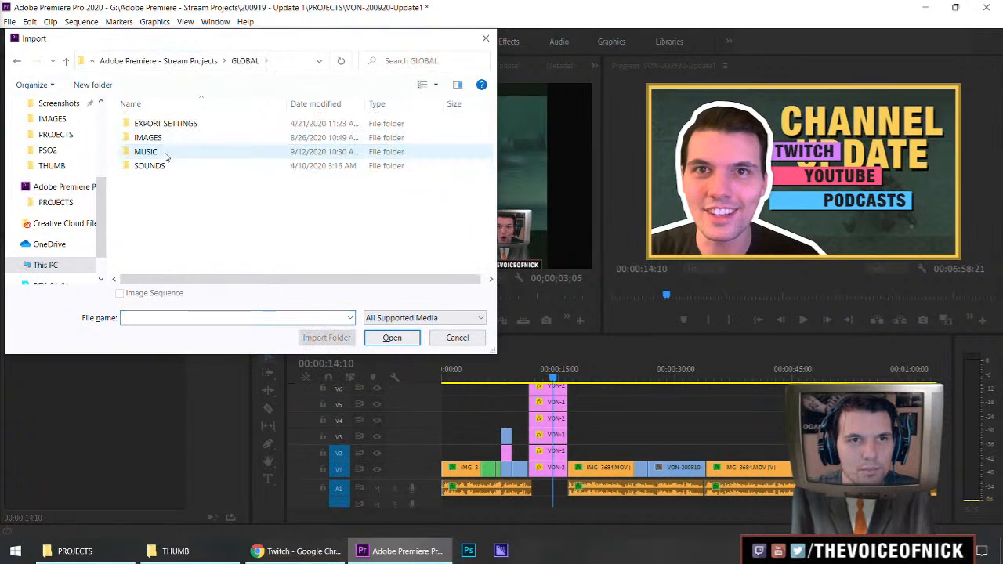
left_click_drag(483, 355, 708, 459)
Import all music files in the MUSIC folder, from the Acoustic Guitar track through the World Music track, excluding the FULL ALBUMS - 200910 folder
scroll(188, 222, "down", 8)
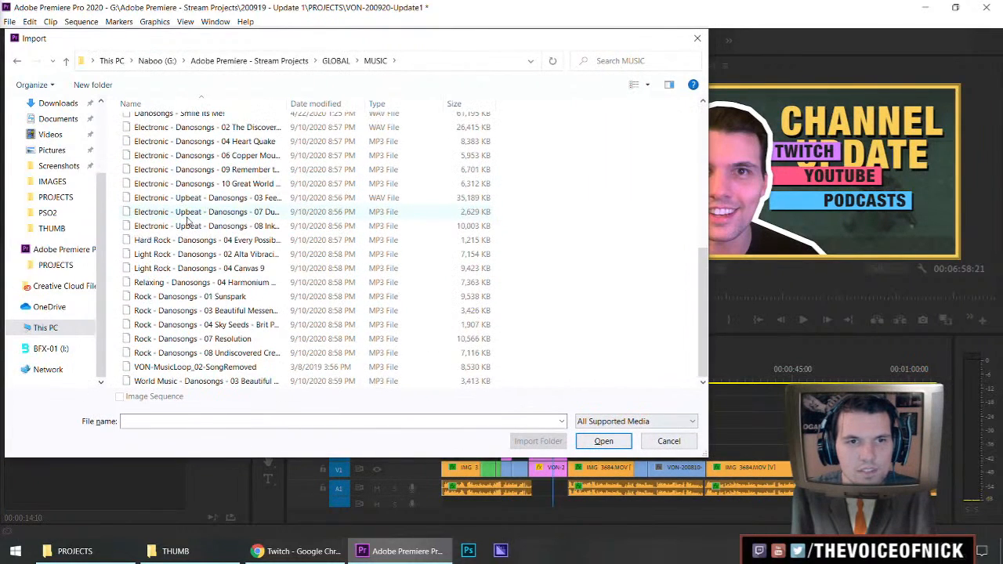
scroll(188, 235, "up", 10)
left_click(218, 133)
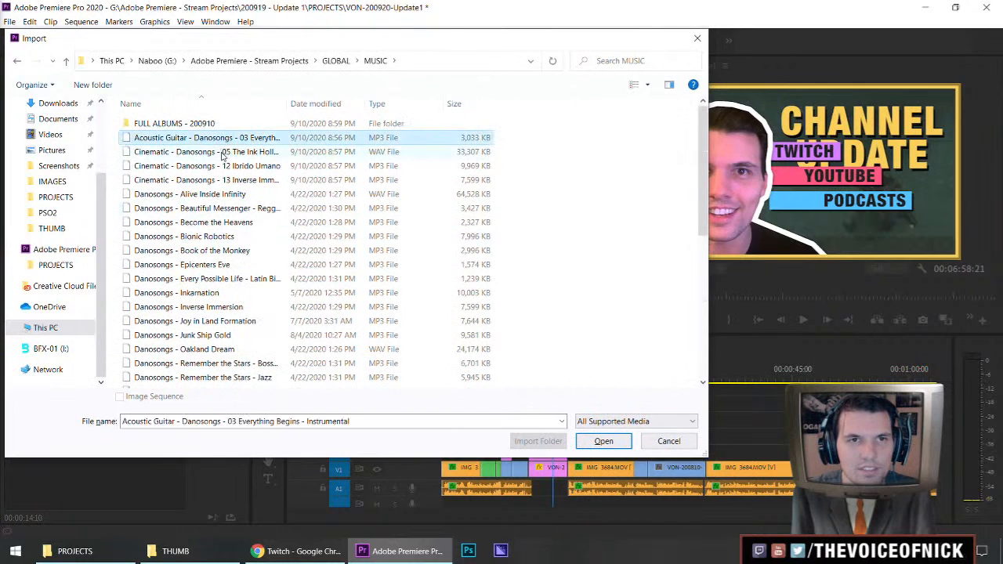
scroll(235, 235, "down", 10)
scroll(245, 342, "down", 1)
left_click(251, 380, "shift")
left_click(603, 442)
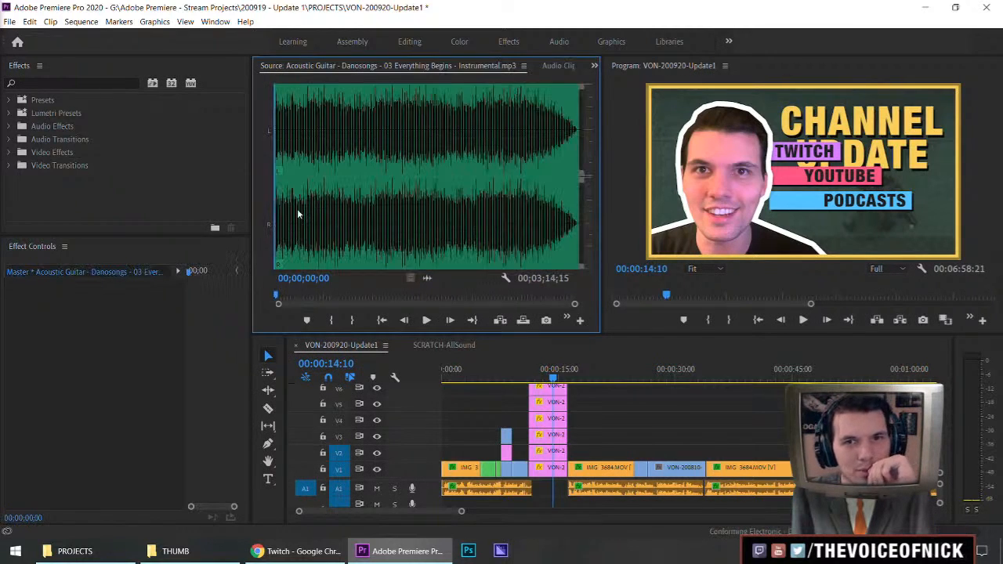
Apply a -6 dB gain adjustment to the imported music clips
key("space")
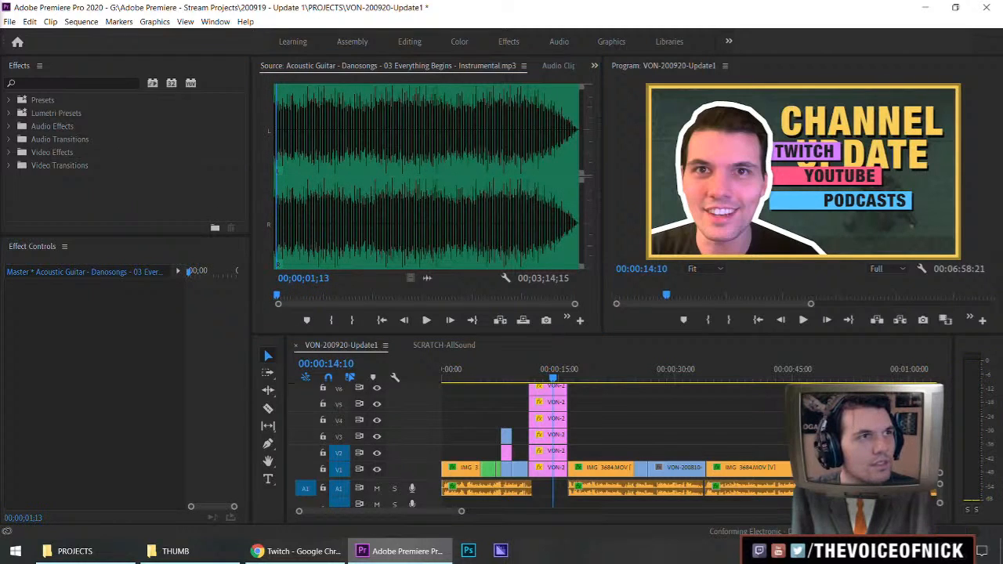
type("g-6")
key("Return")
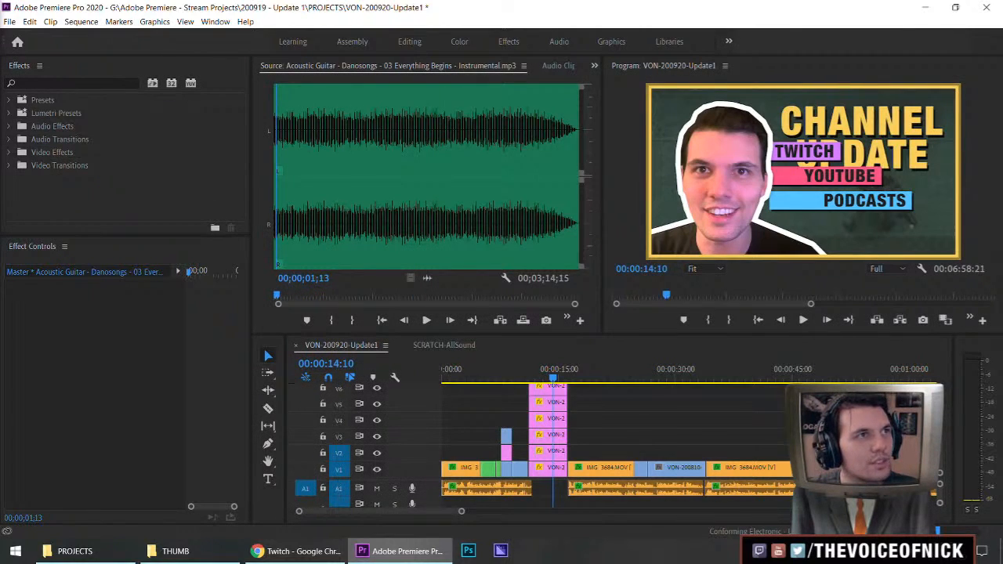
Audition the Acoustic Guitar track 03 Everything Begins - Instrumental at several points in the source viewer
key("shift+2")
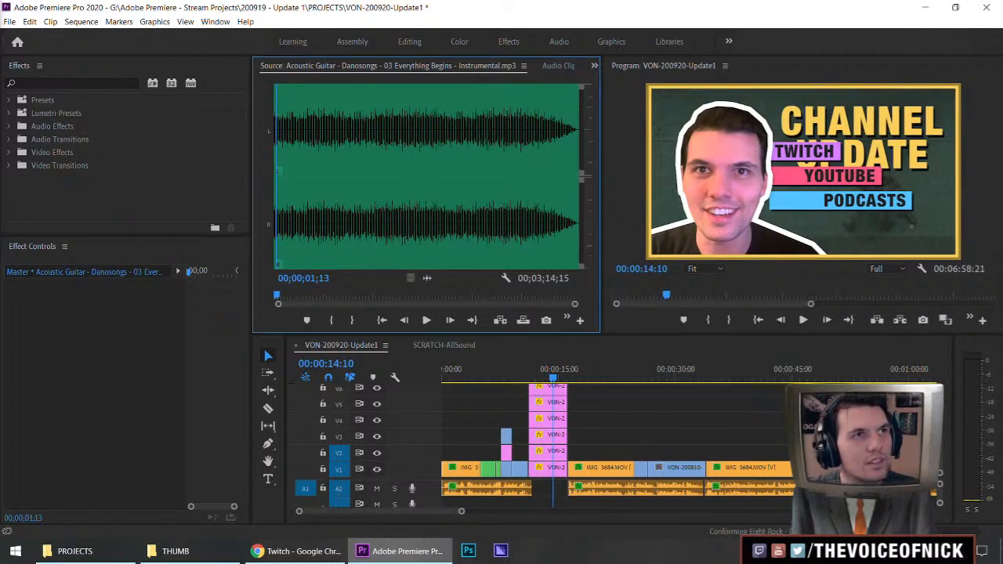
key("space")
left_click(357, 215)
left_click(416, 221)
left_click(478, 222)
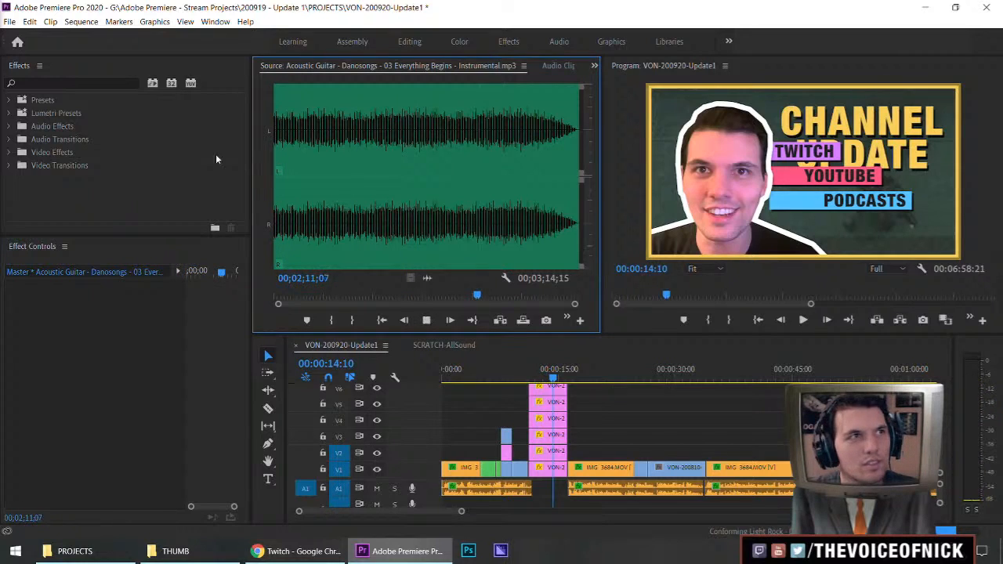
Play the VON-200920-Update1 sequence from its start to hear the dialogue, and return the playhead to about 00:00:04:26
left_click(443, 378)
mouse_move(683, 428)
left_mouse_down()
mouse_move(728, 416)
mouse_move(702, 430)
left_mouse_up()
key("space")
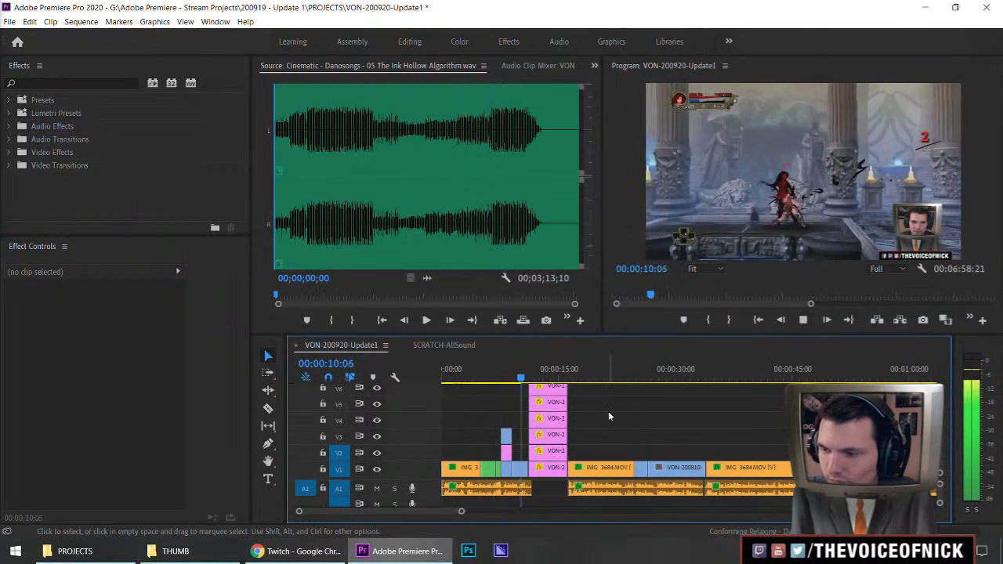
left_click_drag(481, 379, 481, 378)
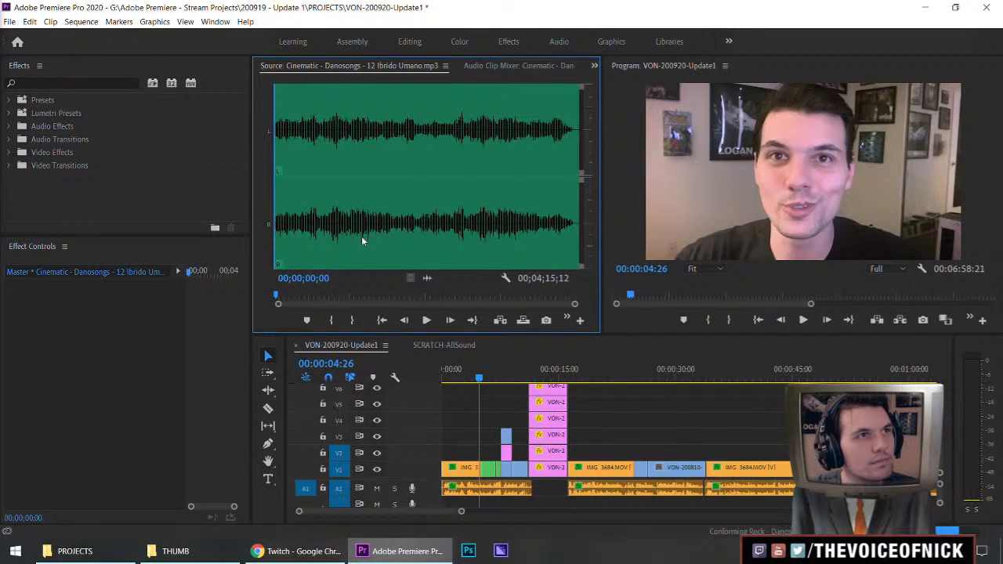
Audition the Cinematic tracks 05 The Ink Hollow Algorithm and 12 Ibrido Umano at several points
key("space")
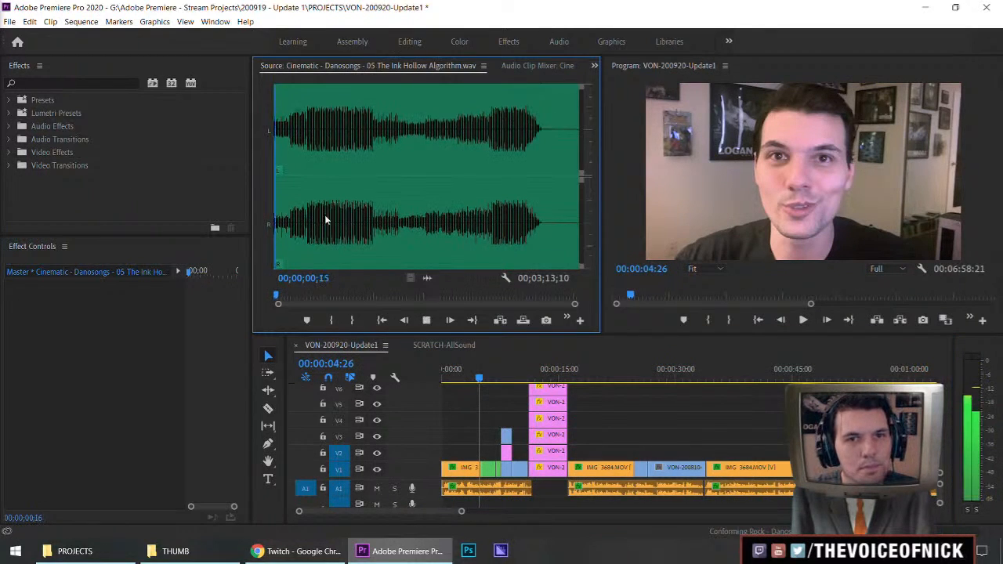
left_click(328, 217)
key("space")
left_click(334, 233)
left_click(403, 235)
left_click(475, 236)
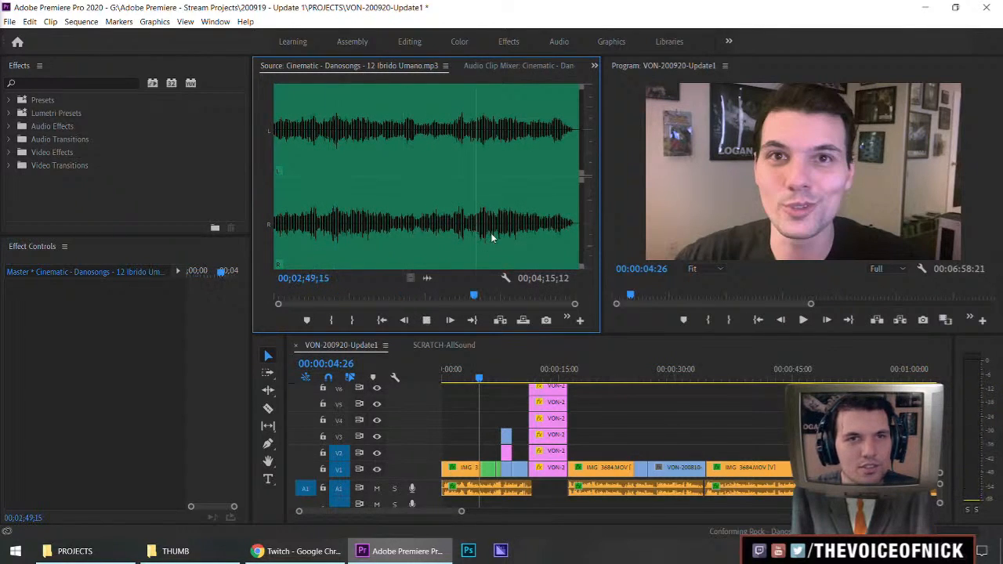
Audition the Cinematic track 13 Inverse Immersion and the following music track at several points each
key("space")
left_click(336, 229)
left_click(390, 228)
left_click(478, 226)
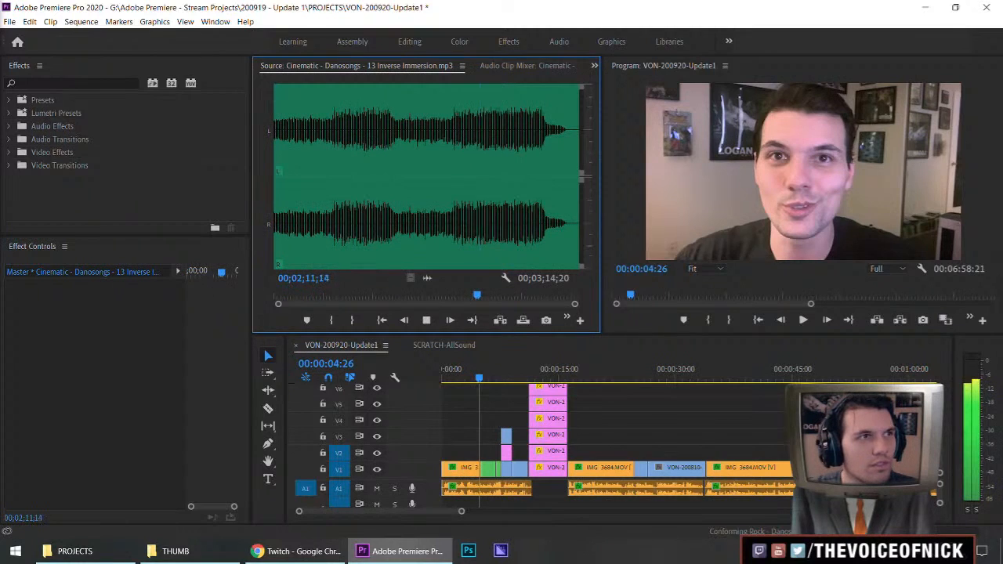
left_click(338, 242)
left_click(394, 235)
left_click(489, 231)
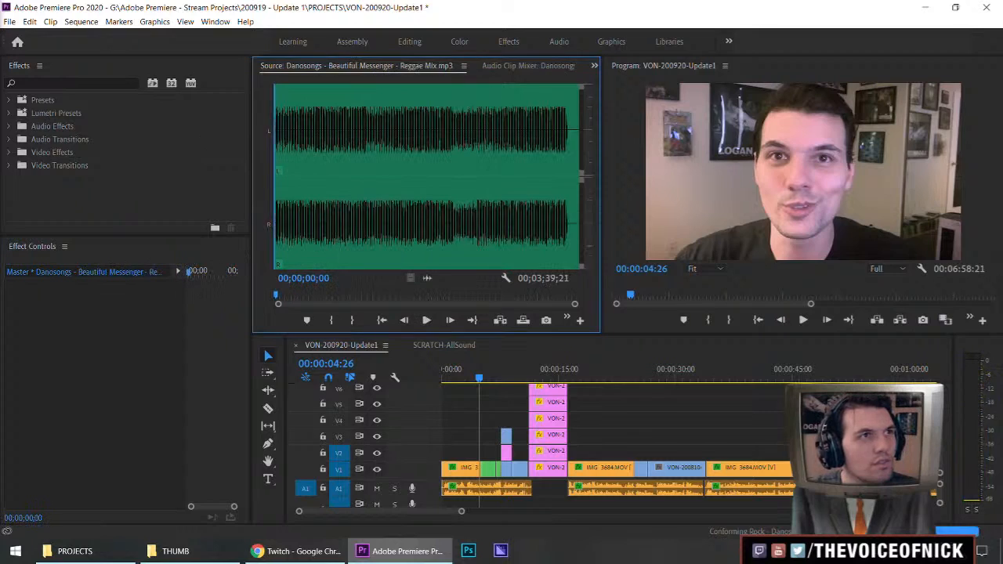
Audition Beautiful Messenger - Reggae Mix and the Electronic track 02 The Discovery of Astraeus at different points
key("space")
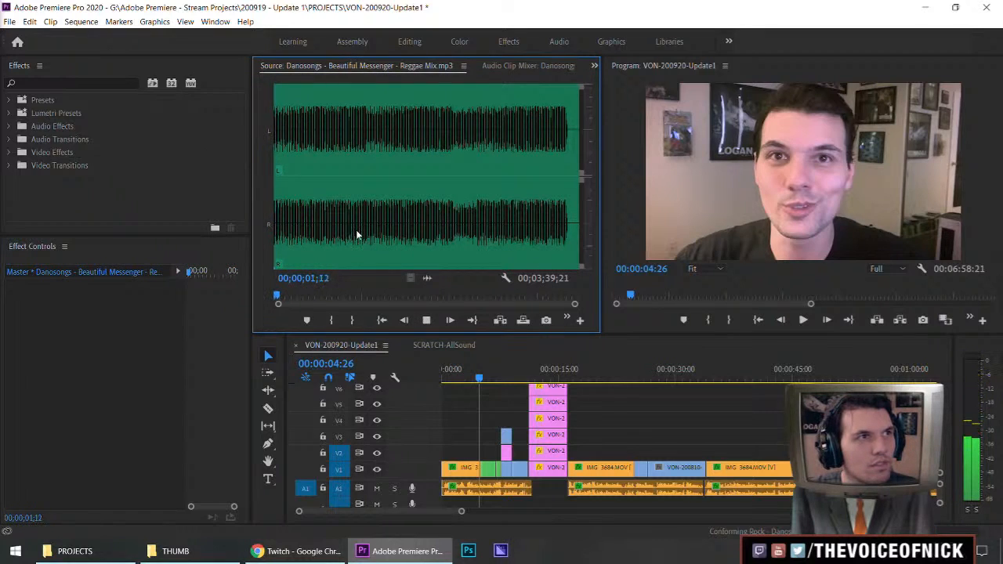
left_click(362, 231)
left_click(474, 236)
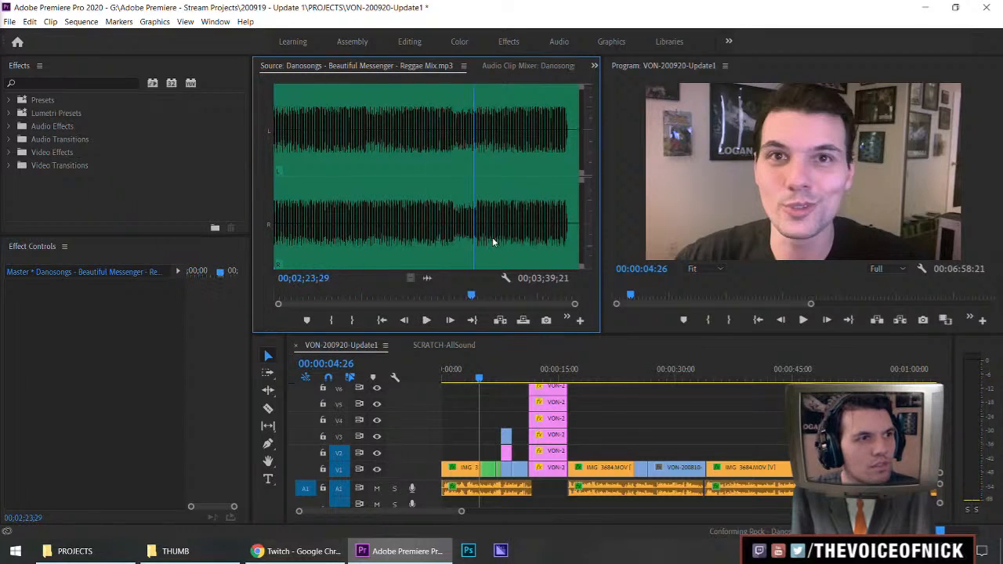
key("space")
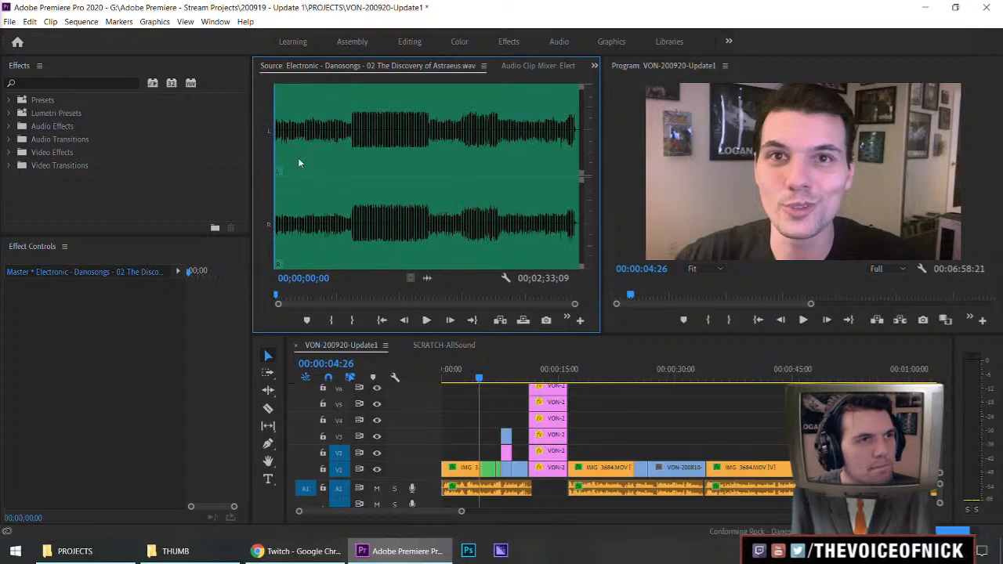
key("space")
left_click(366, 233)
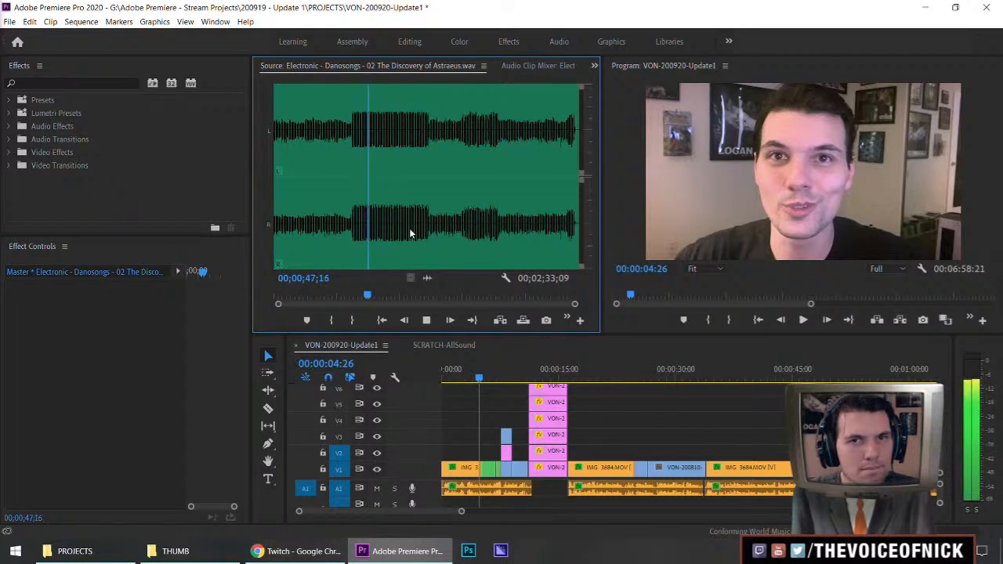
left_click(445, 232)
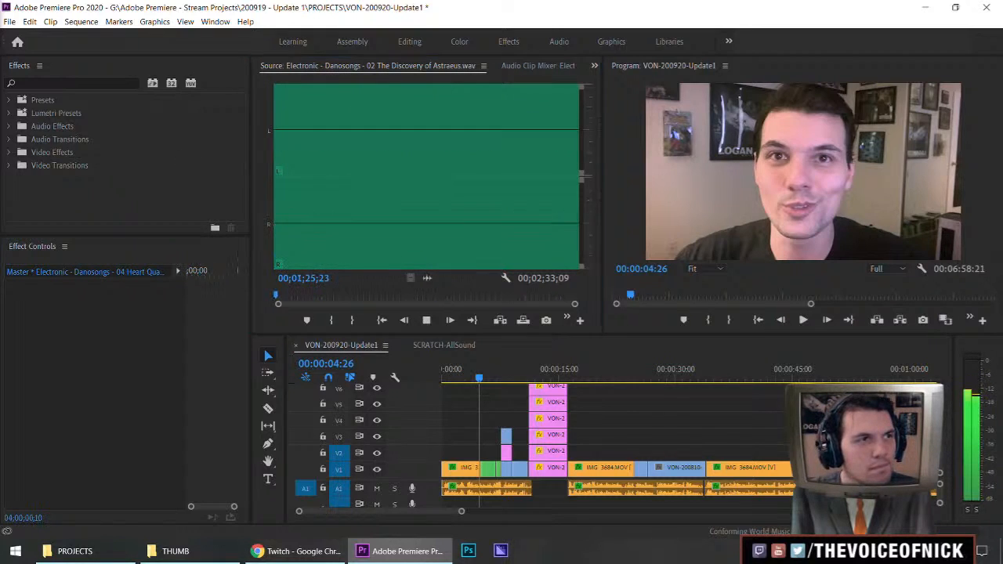
Audition the Electronic tracks 04 Heart Quake and 06 Copper Mountain at several points
key("space")
left_click(355, 238)
key("space")
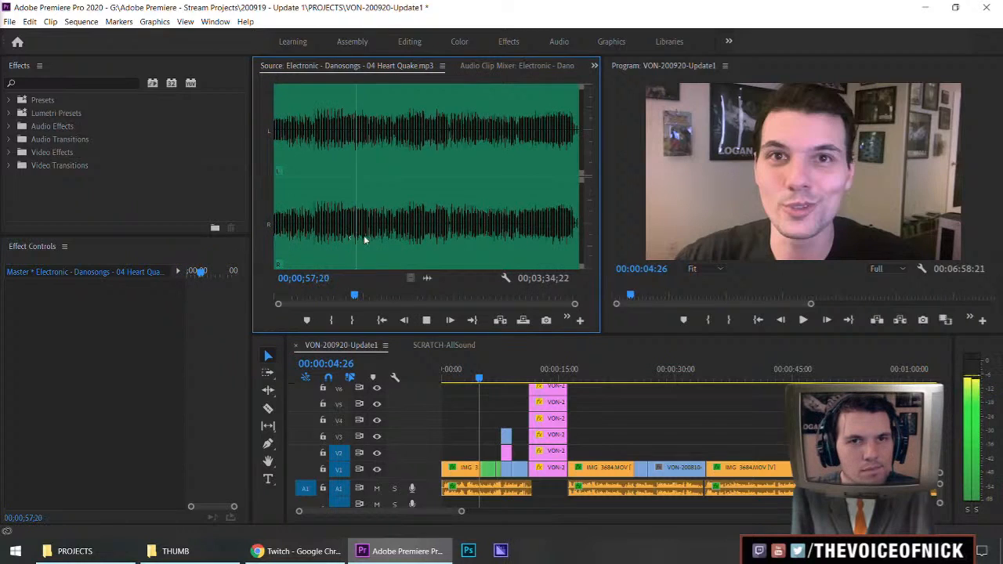
left_click(438, 240)
left_click(469, 238)
key("space")
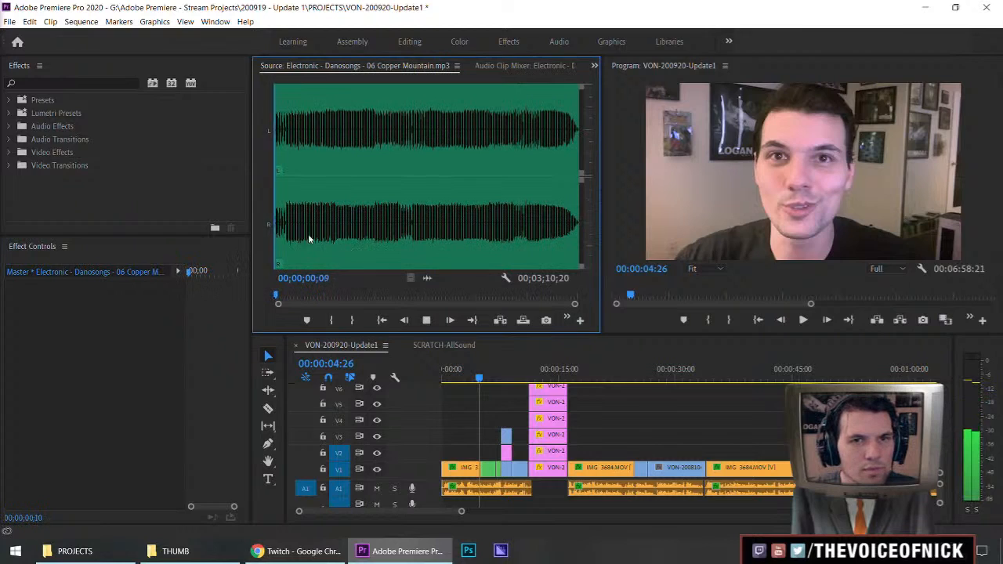
left_click(295, 239)
left_click(370, 245)
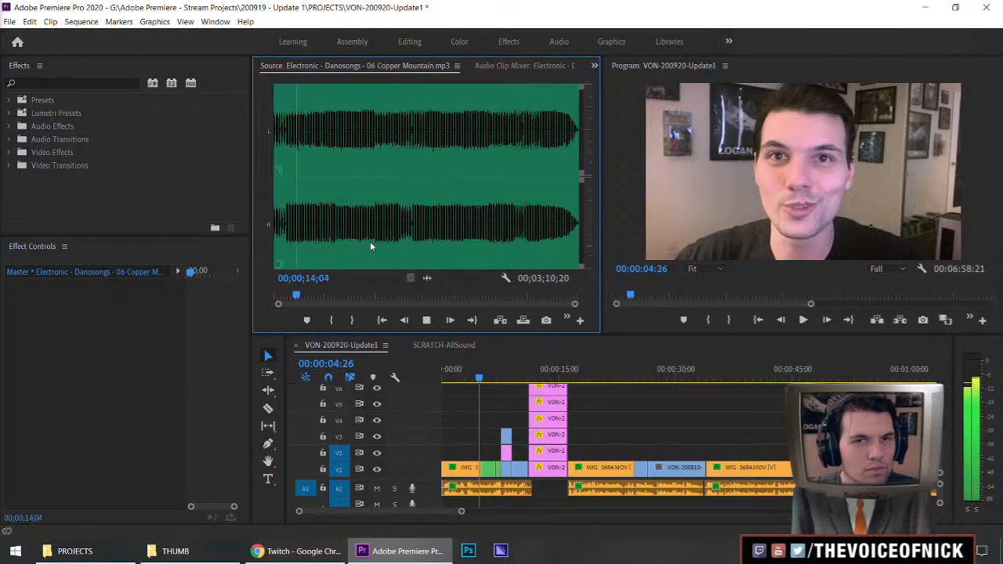
left_click(421, 237)
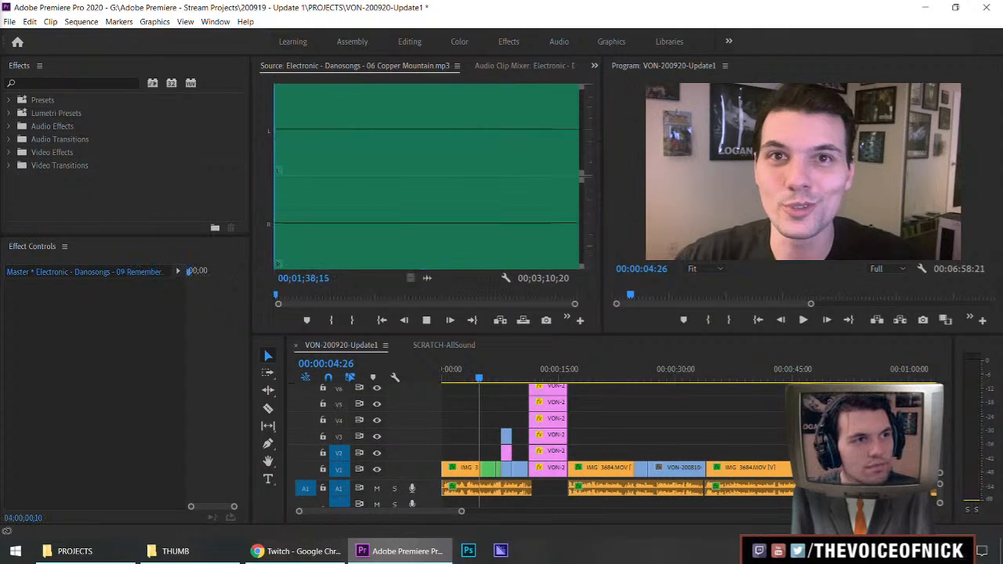
Audition the Electronic track 09 Remember the Stars - Techno Mix at several points, replaying it from the start
left_click(317, 216)
key("space")
left_click(385, 219)
left_click(438, 225)
key("Home")
key("space")
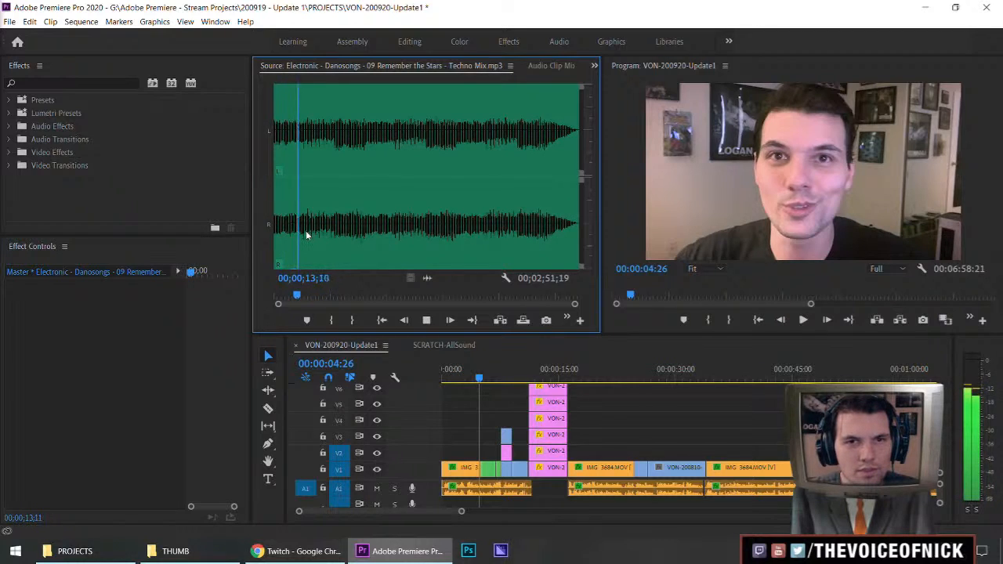
left_click(329, 229)
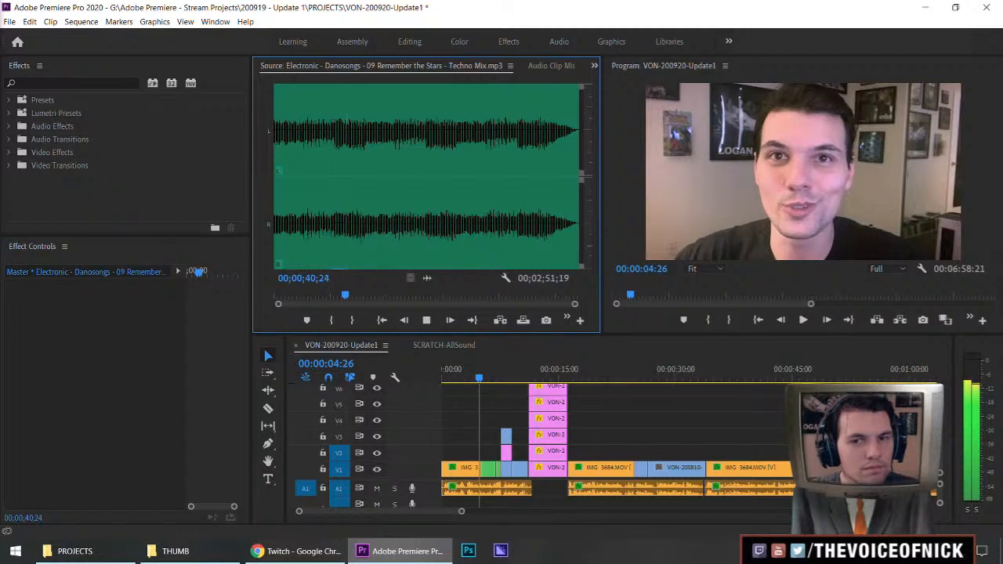
Audition the Electronic track 10 Great World - Techno Mix and the Electronic - Upbeat track 03 Feeling of Sunlight at several points
key("space")
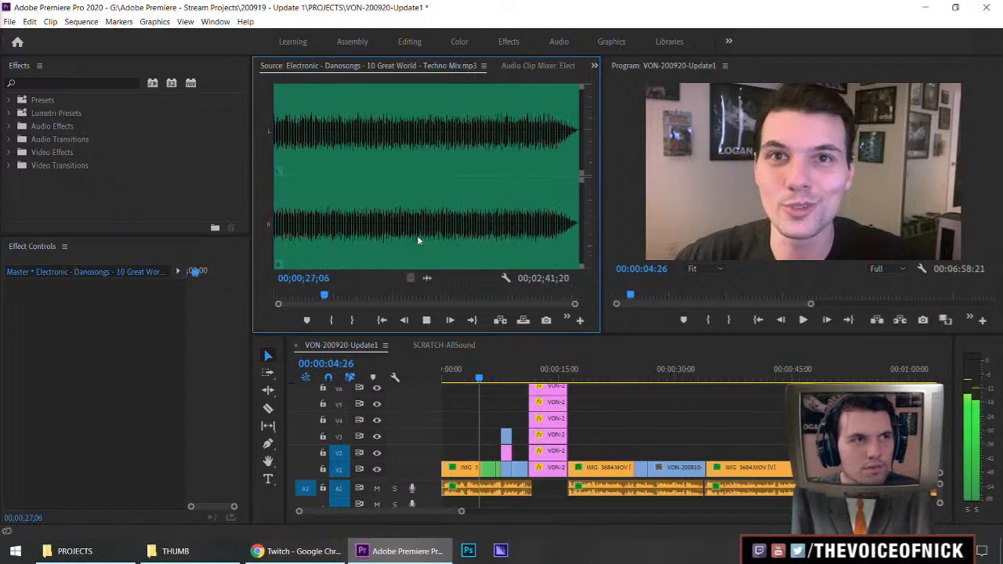
left_click(430, 235)
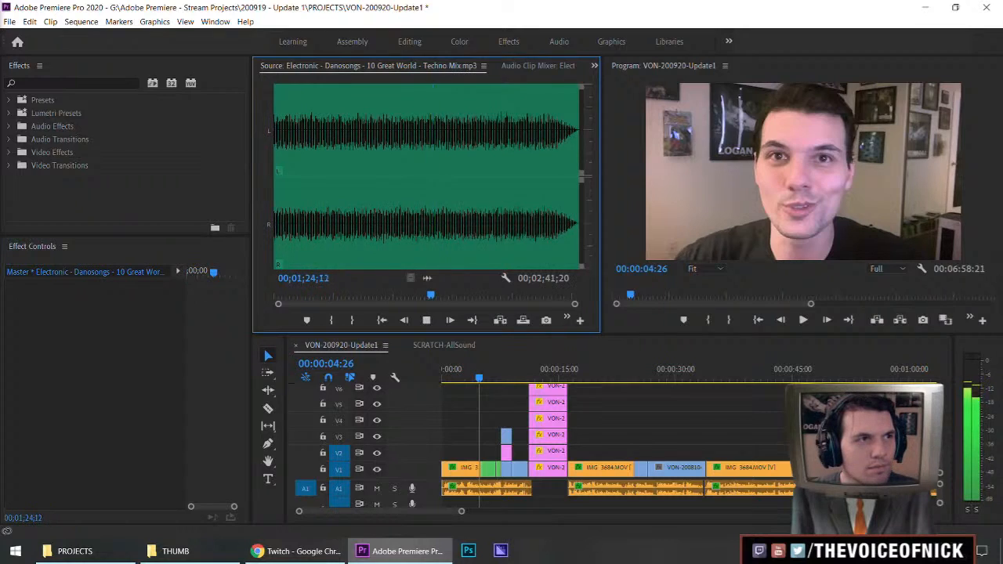
key("space")
left_click(300, 248)
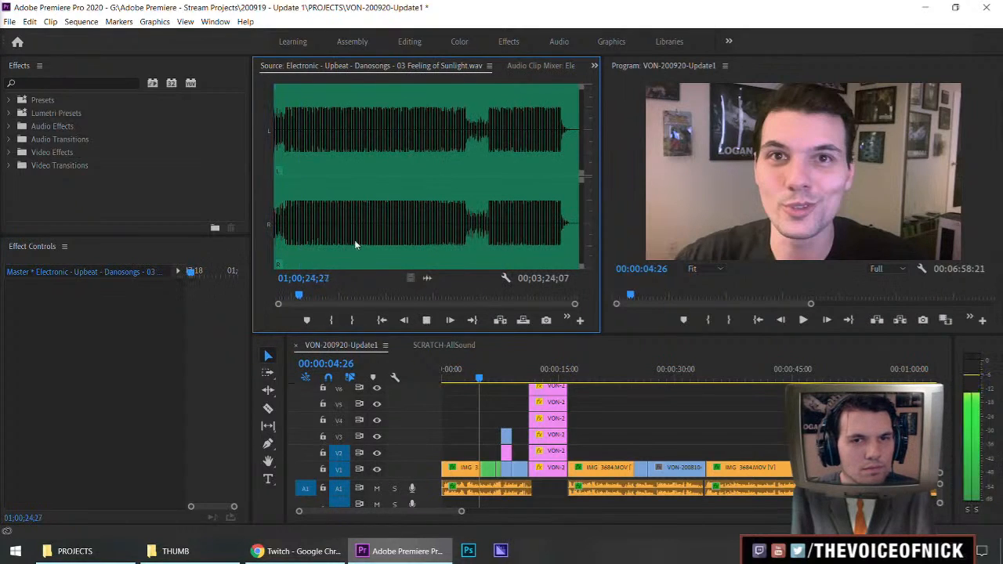
left_click(434, 235)
left_click(506, 235)
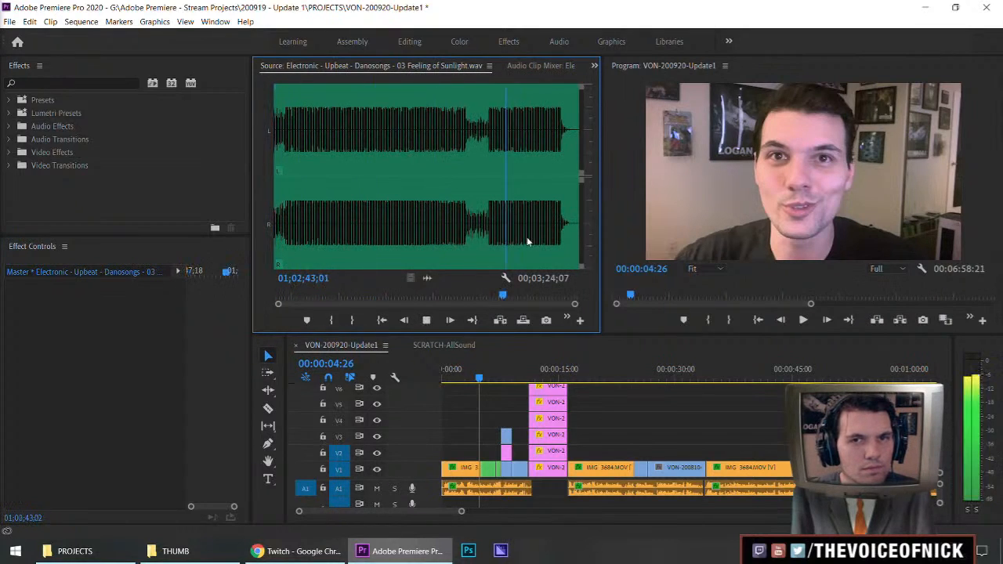
left_click(534, 239)
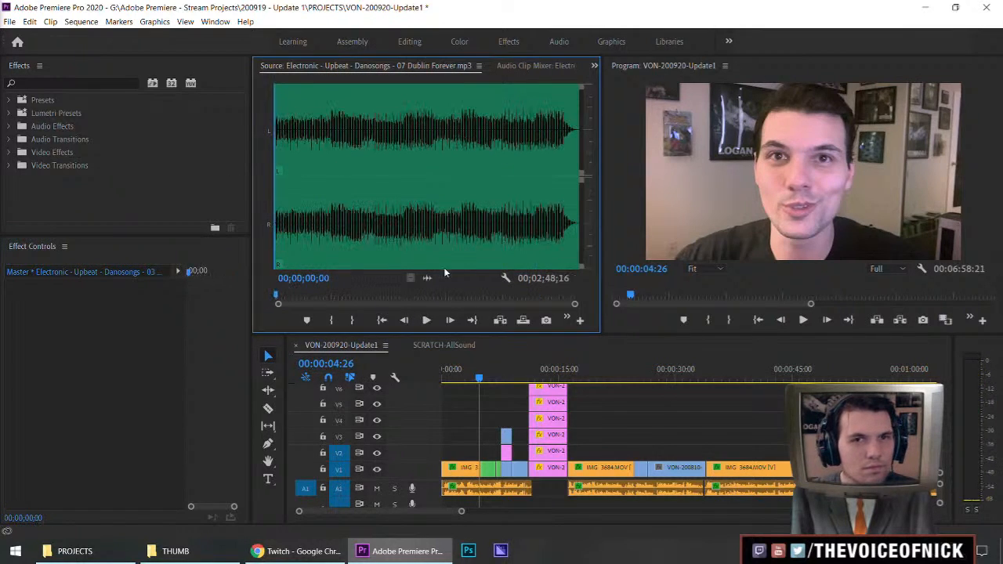
Audition the Electronic - Upbeat tracks 07 Dublin Forever and 08 Inkarnation at several points
left_click(343, 235)
left_click(441, 232)
left_click(482, 235)
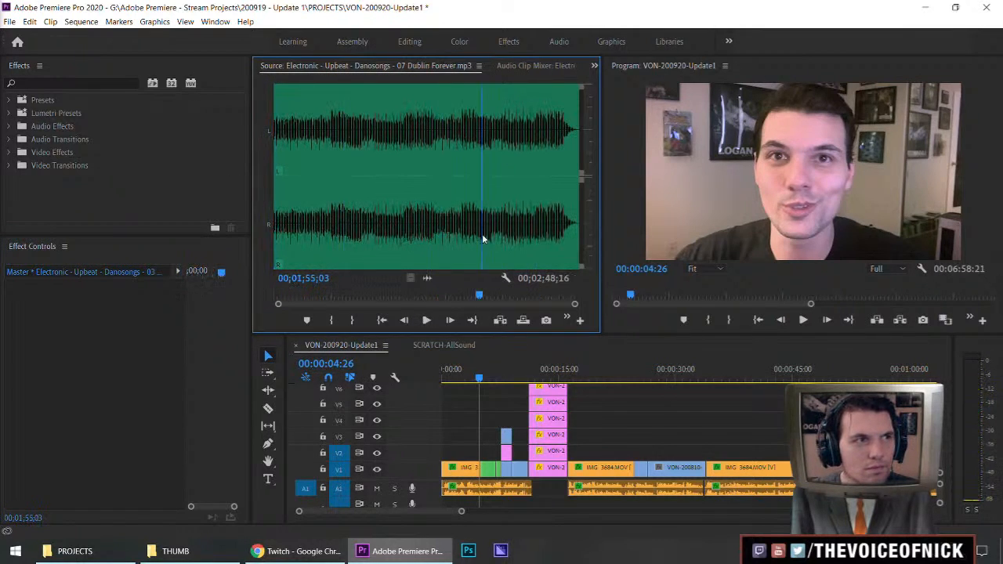
key("space")
left_click(301, 237)
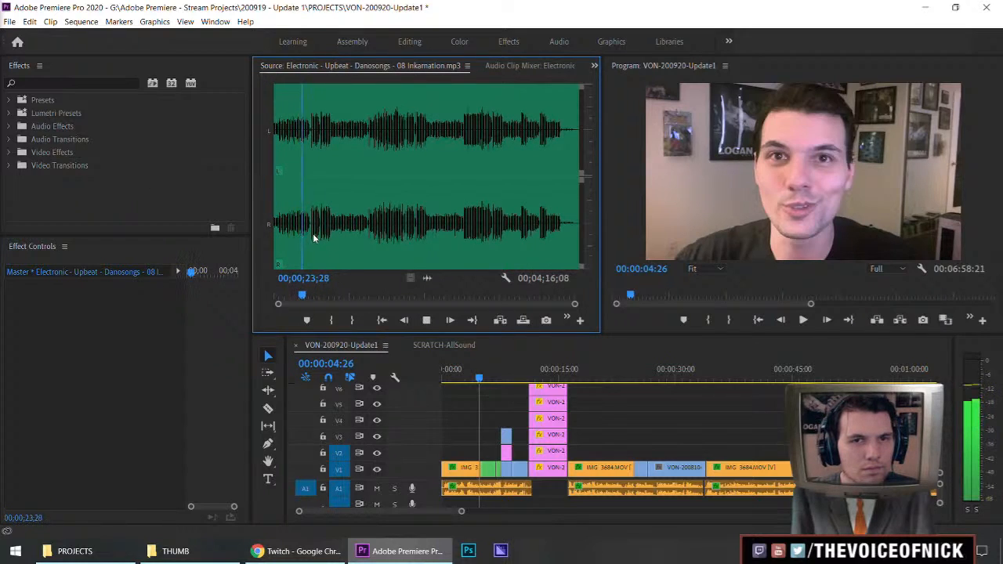
left_click(313, 234)
left_click(324, 232)
key("space")
left_click(371, 227)
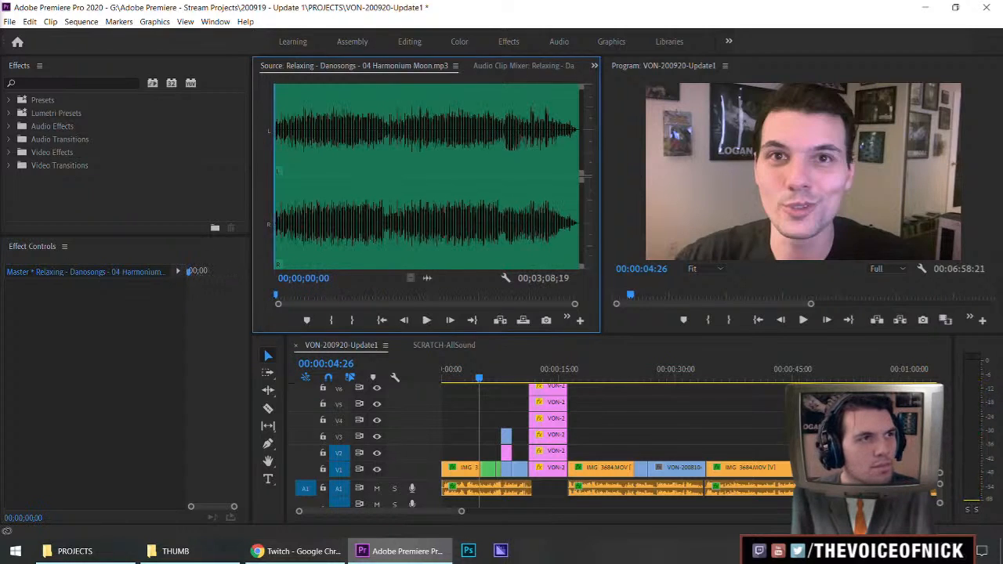
Audition the Relaxing track 04 Harmonium Moon and the Rock track 03 Beautiful Messenger - Classic Rock Mix at several points
left_click(400, 237)
left_click(454, 233)
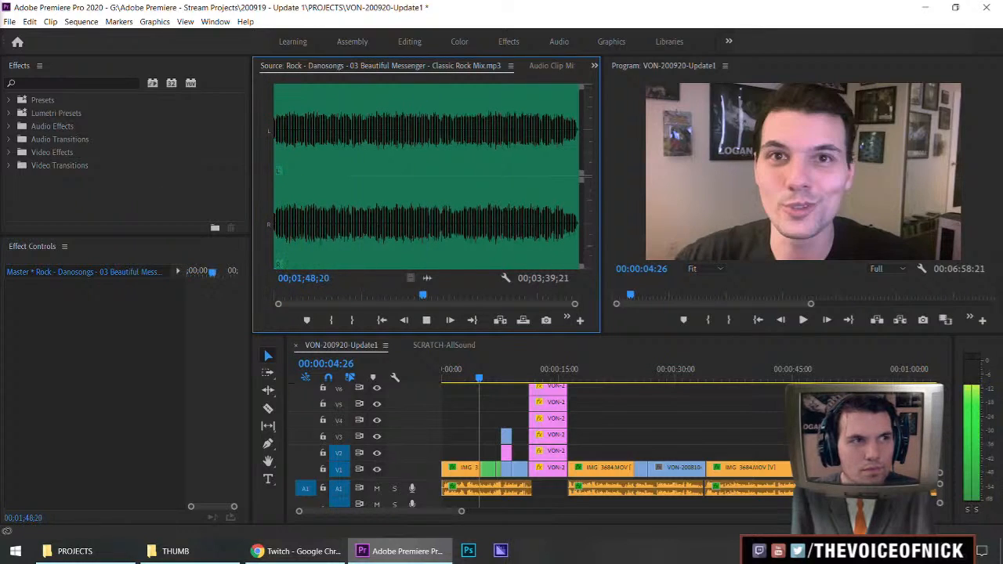
key("space")
left_click(295, 239)
left_click(368, 233)
left_click(435, 230)
Audition the Rock tracks 07 Resolution and 08 Undiscovered Creature - Instrumental, sampling several points
key("space")
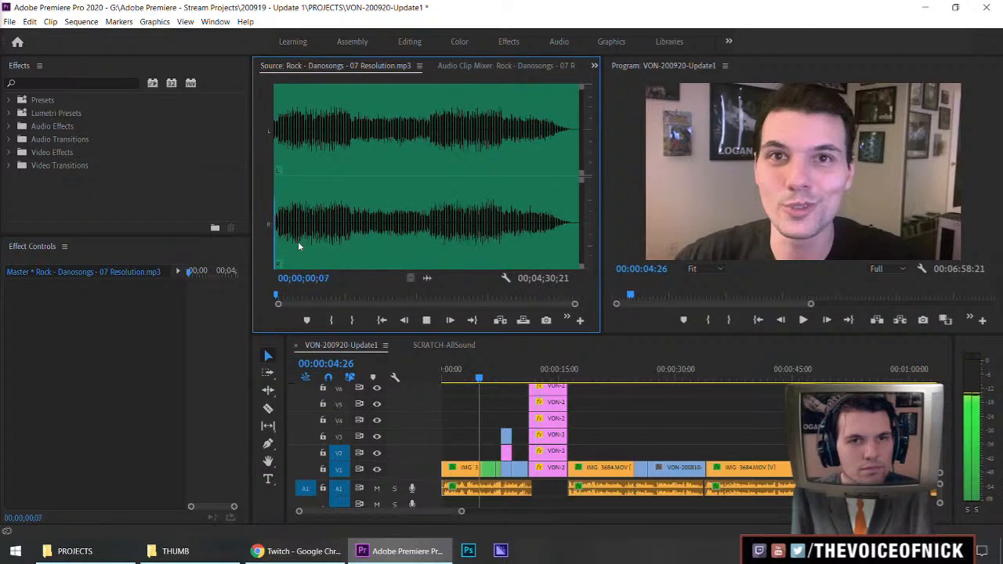
left_click(289, 232)
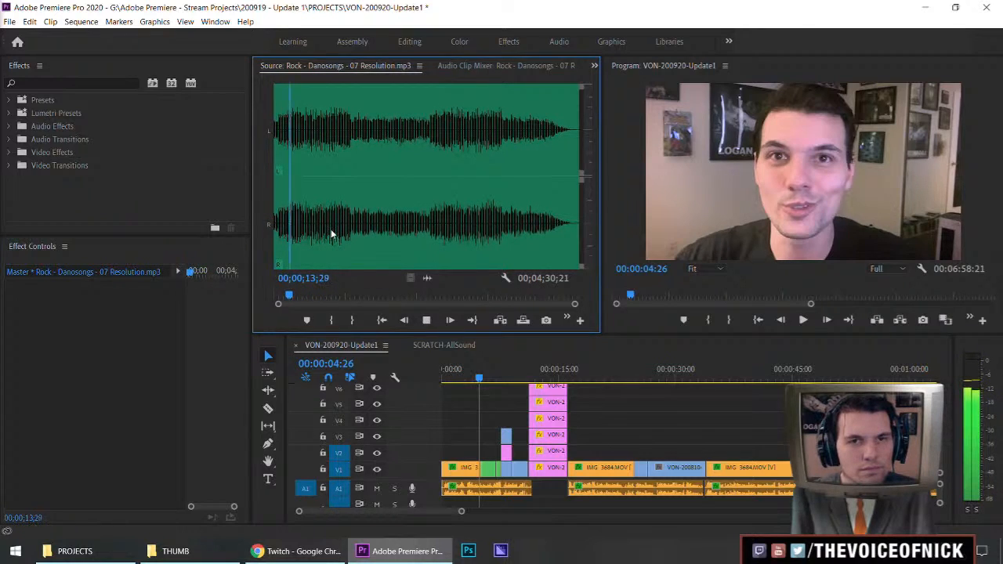
key("space")
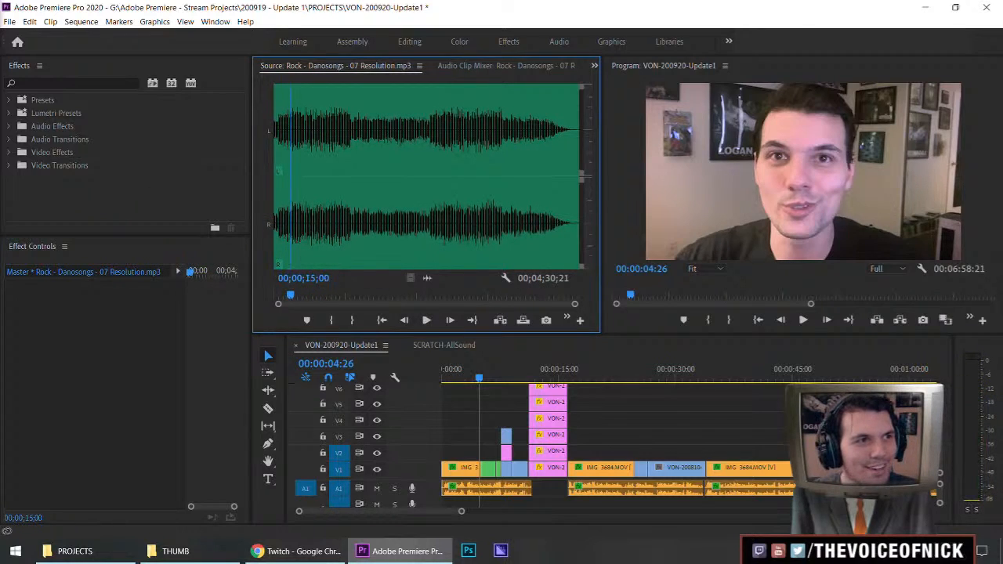
key("space")
left_click(316, 230)
left_click(391, 228)
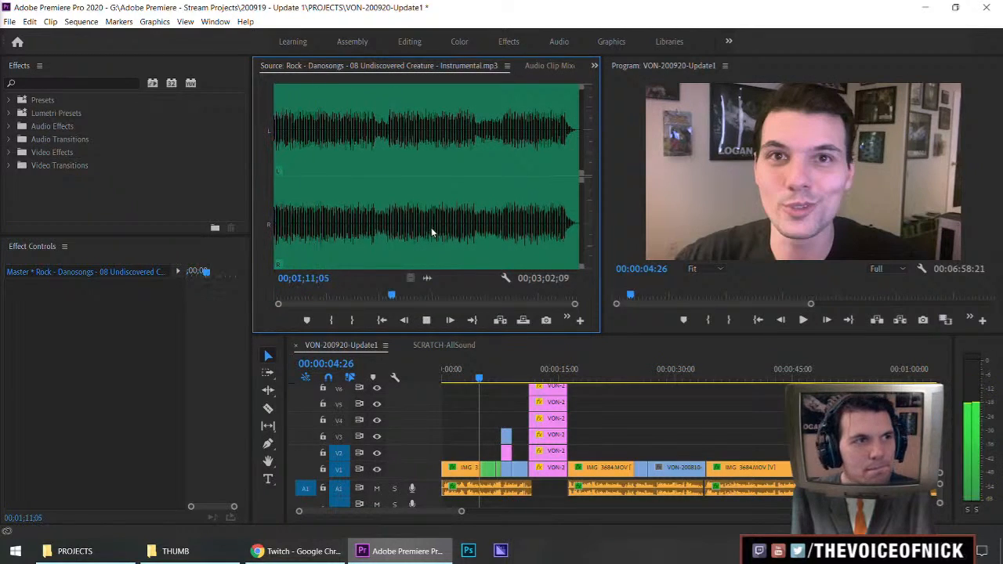
Audition the World Music track 03 Beautiful Messenger - Island Version and the track Oakland Dream
left_click(332, 234)
key("space")
left_click(405, 232)
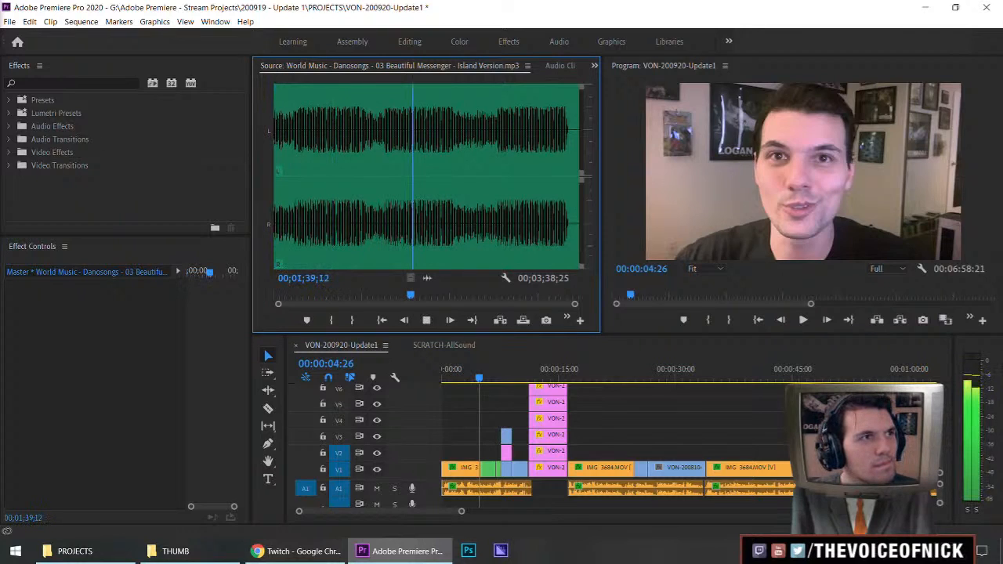
key("space")
left_click(334, 242)
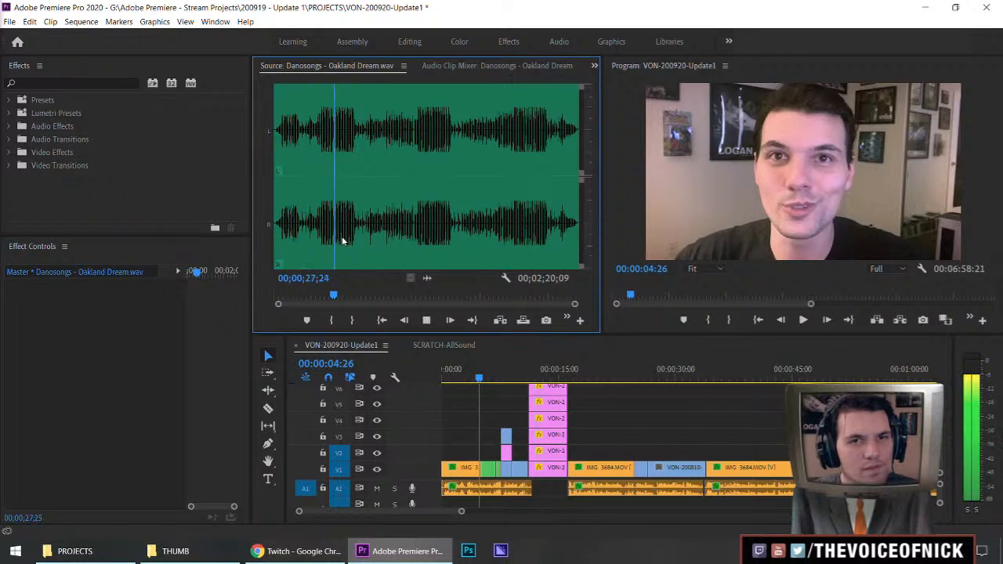
Audition Junk Ship Gold near its start and around its first loud section
key("space")
left_click(348, 224)
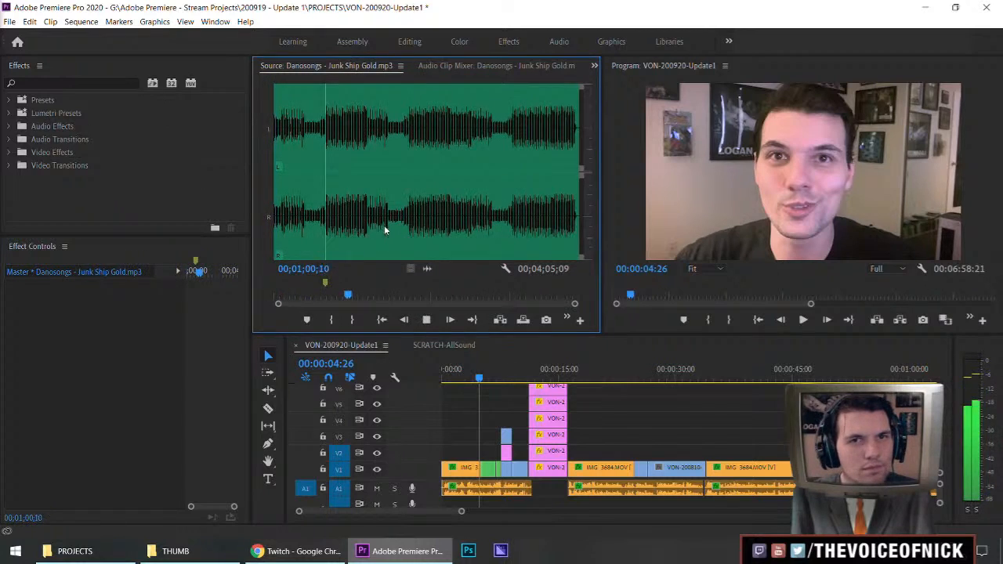
left_click(278, 223)
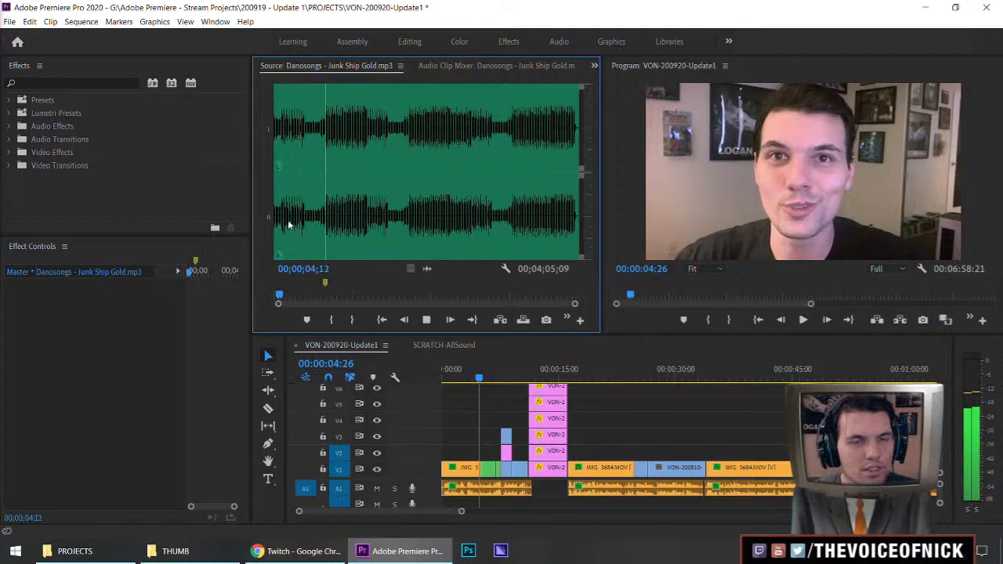
left_click(343, 223)
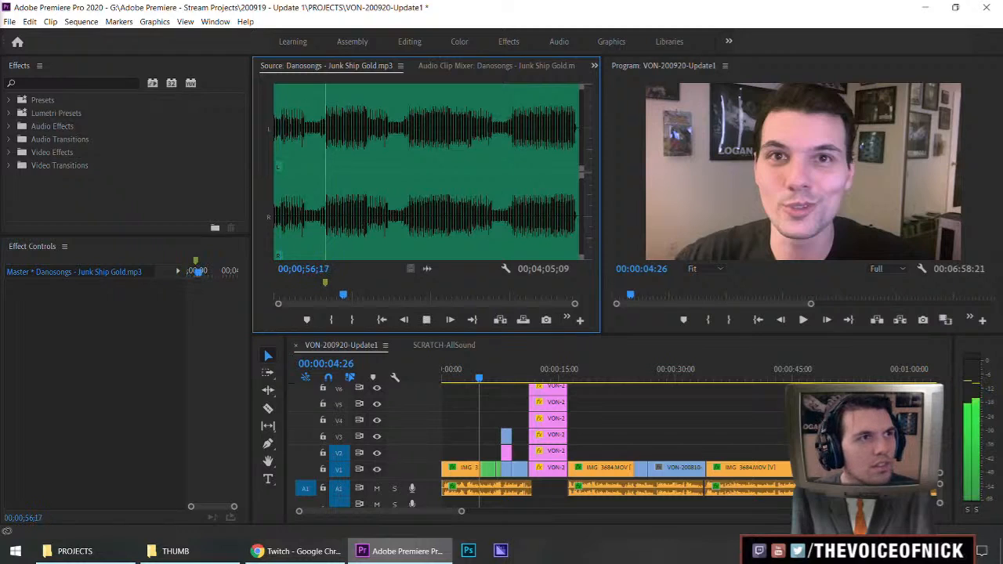
Audition Joy in Land Formation and the non-Cinematic copy of Inverse Immersion within their opening sections
left_click(289, 234)
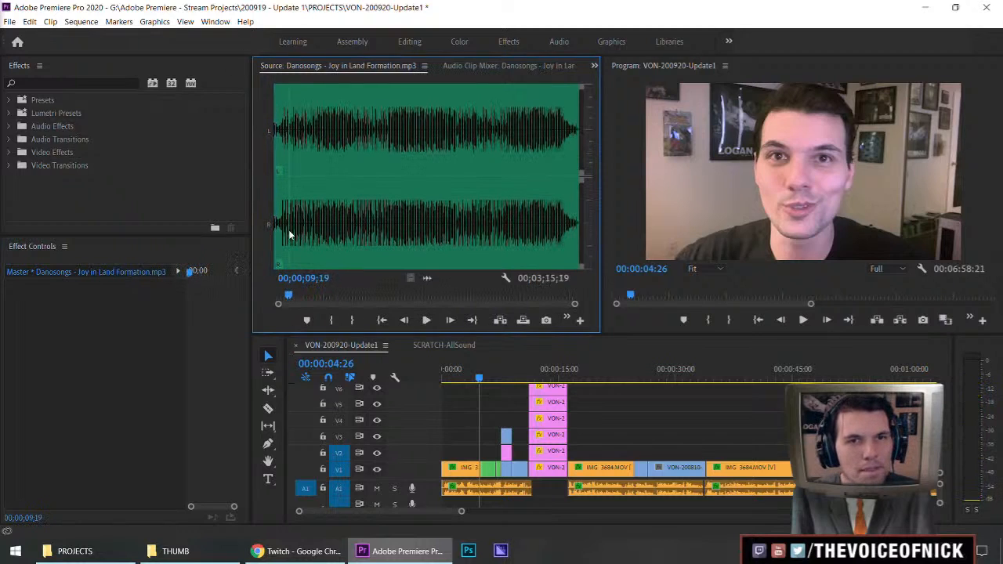
left_click(326, 232)
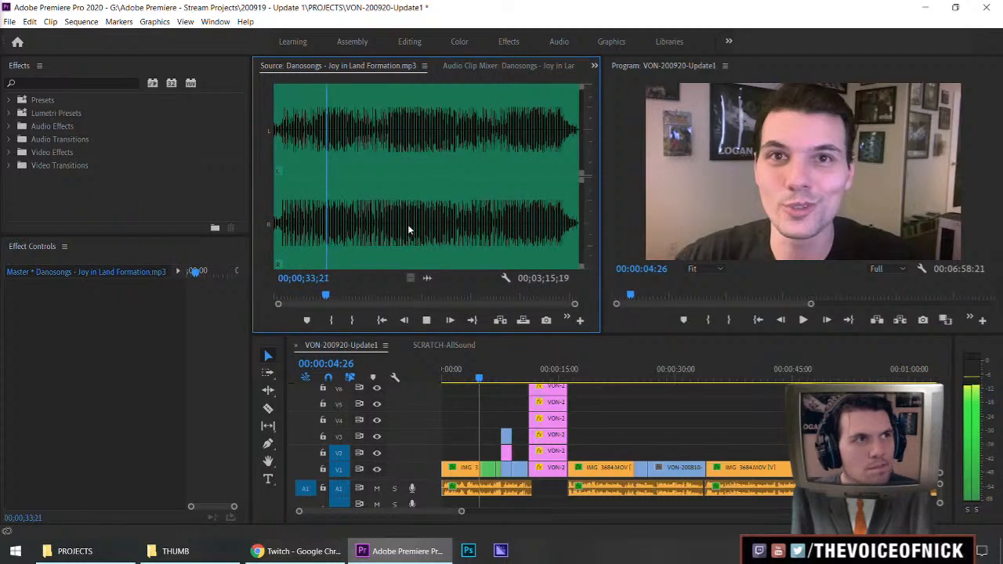
key("shift+2")
key("space")
left_click(338, 232)
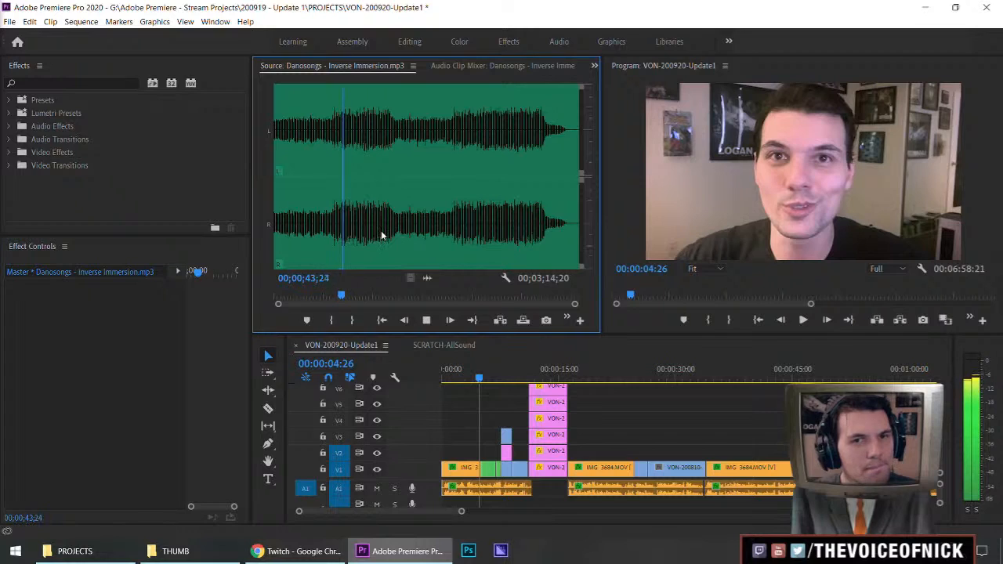
Audition Inkarnation and Every Possible Life - Latin Big Band at several points
key("shift+2")
left_click(299, 229)
left_click(317, 233)
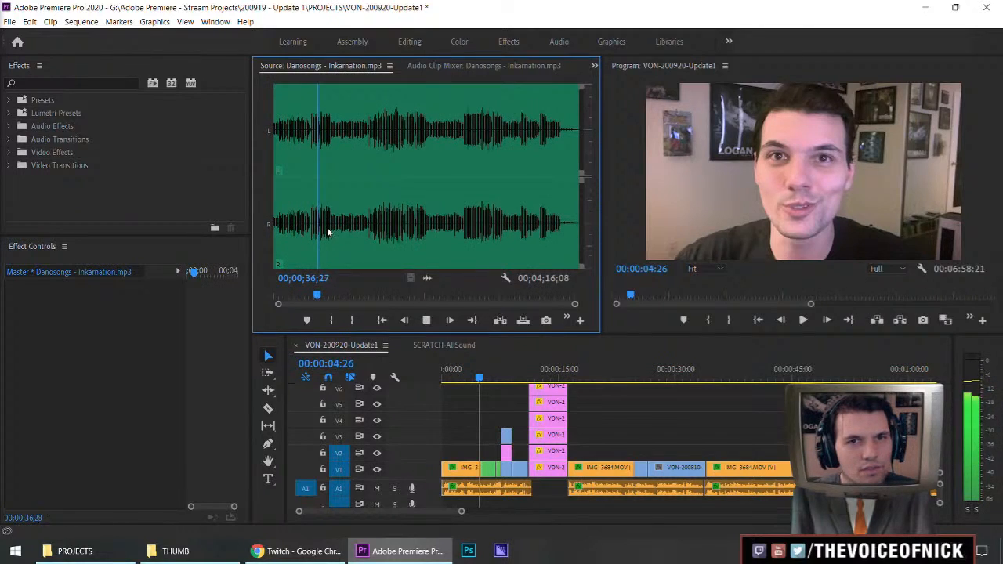
key("shift+2")
key("space")
left_click(313, 235)
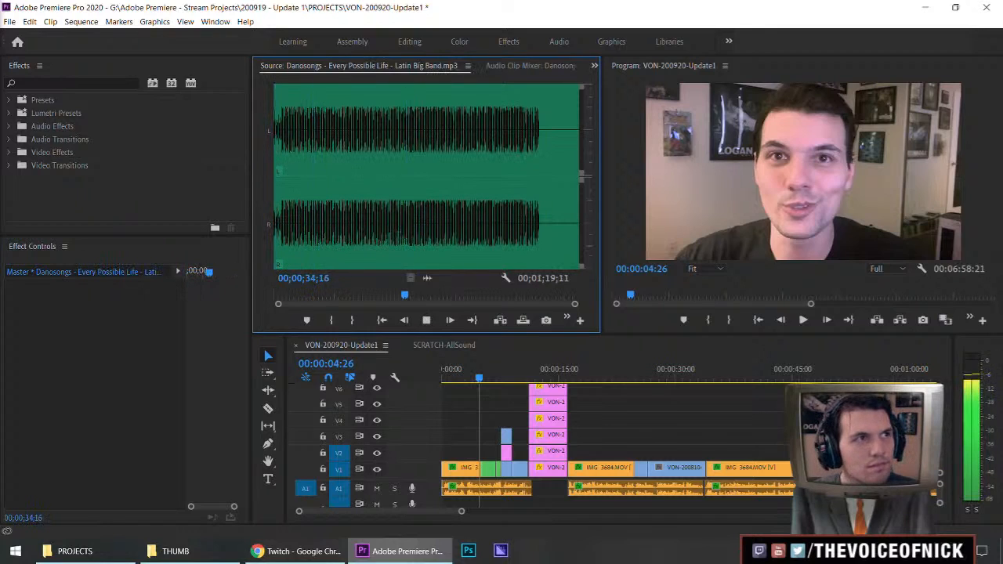
Continue through the Danosongs tracks to Bionic Robotics and audition it at several points
key("shift+2")
left_click(314, 239)
key("shift+2")
key("space")
left_click(311, 233)
left_click(373, 227)
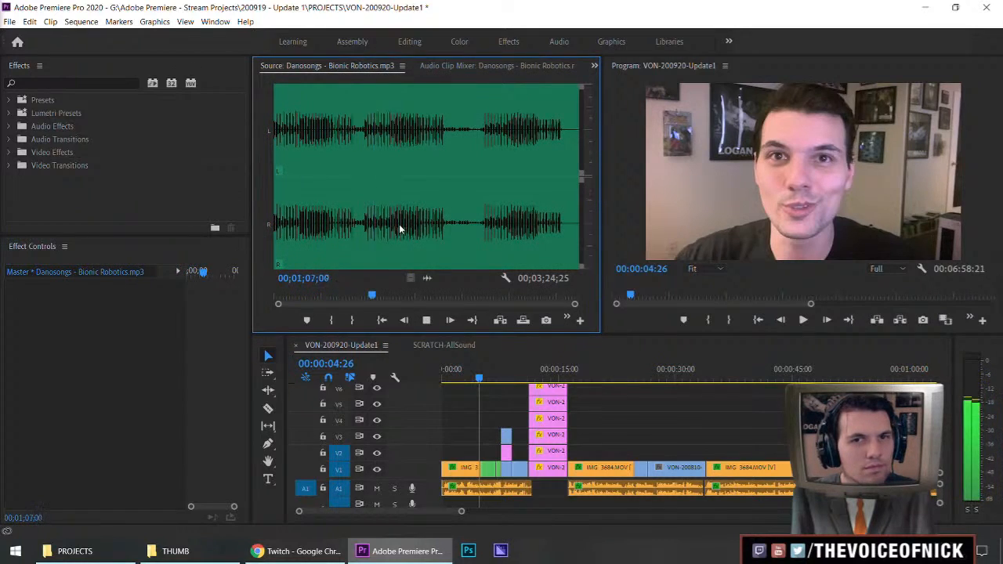
left_click(399, 224)
Audition Become the Heavens and Beautiful Messenger - Reggae Mix at several points
key("shift+2")
key("space")
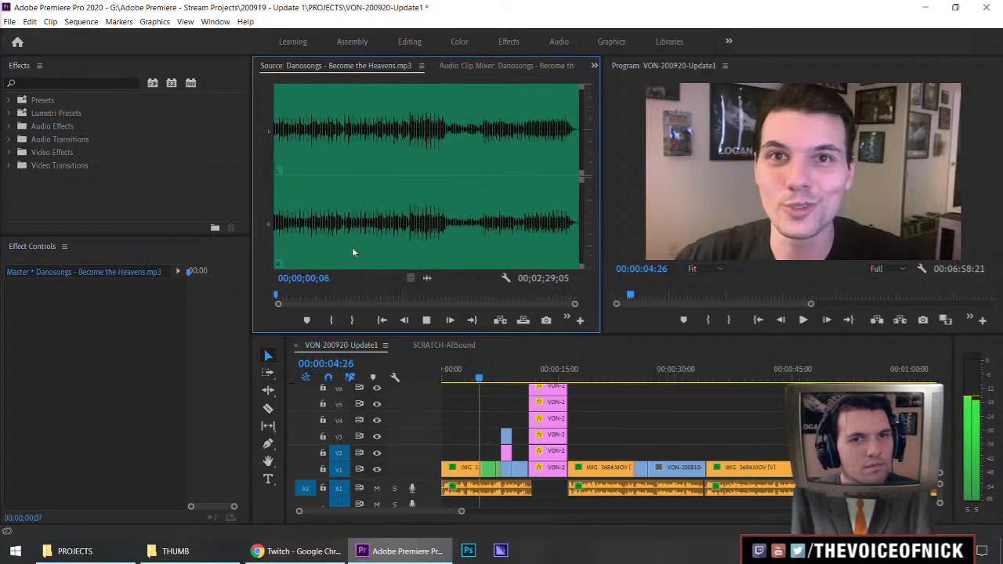
left_click(334, 232)
left_click(406, 227)
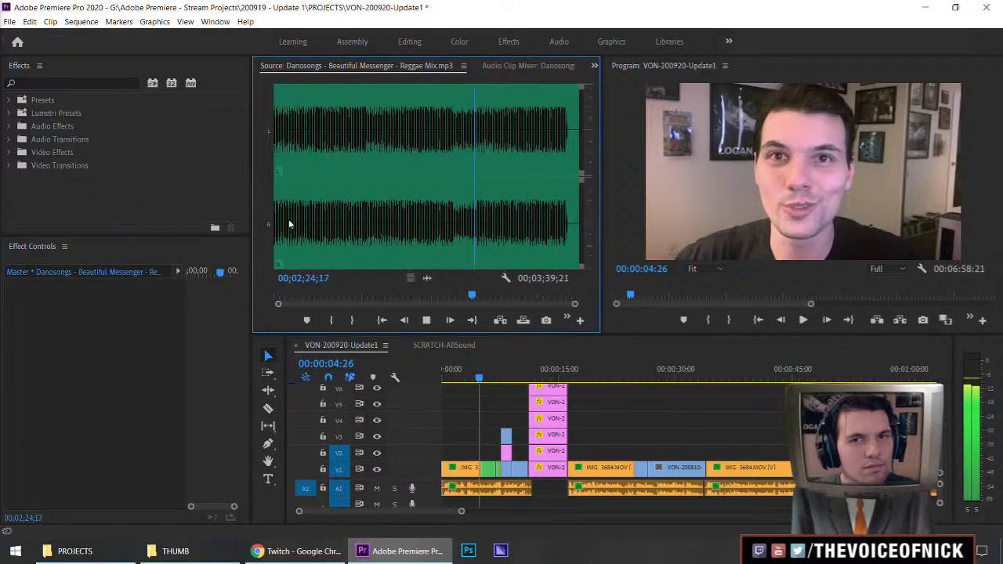
left_click(282, 225)
left_click(379, 223)
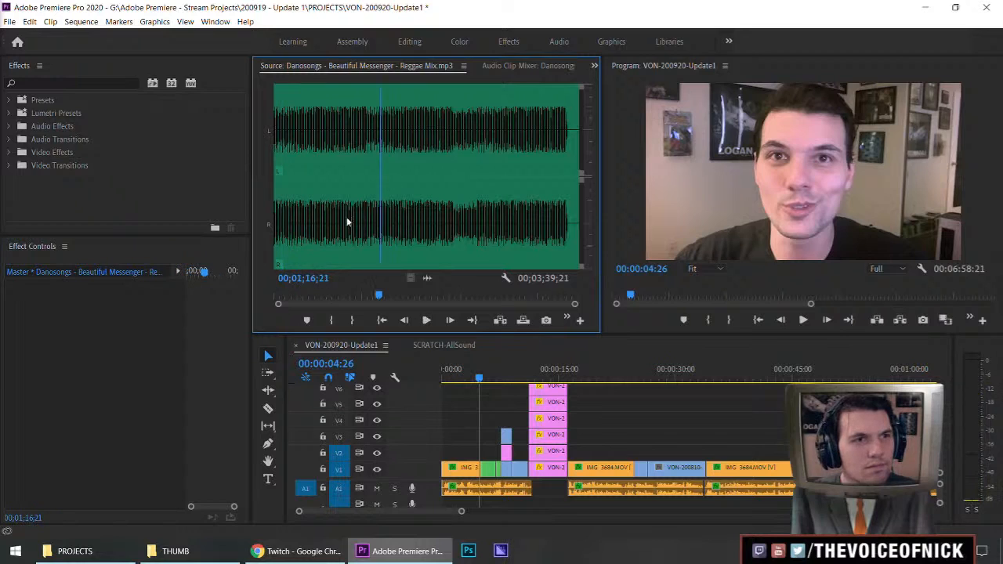
Audition Alive Inside Infinity, including a passage near its start
key("shift+2")
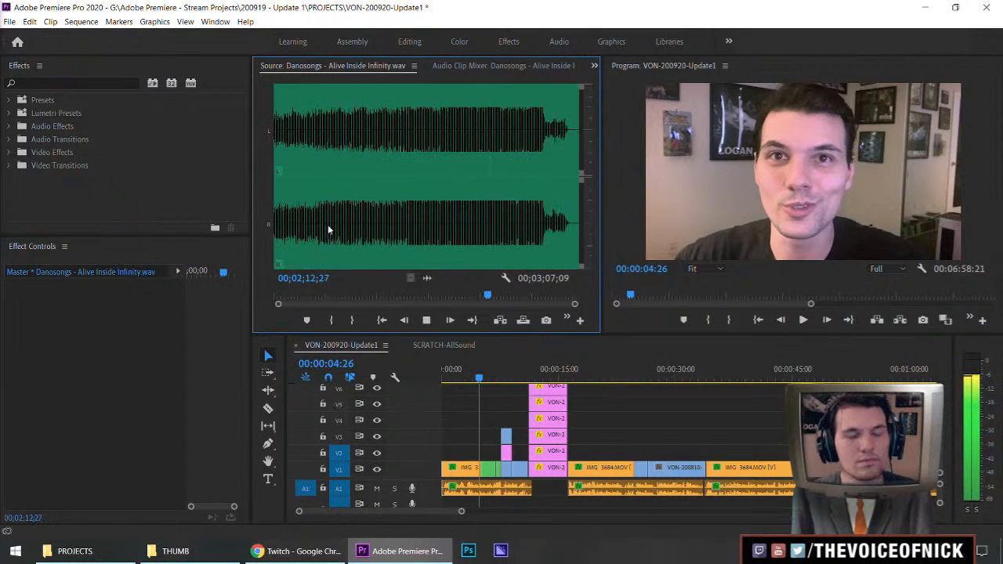
left_click(307, 225)
key("space")
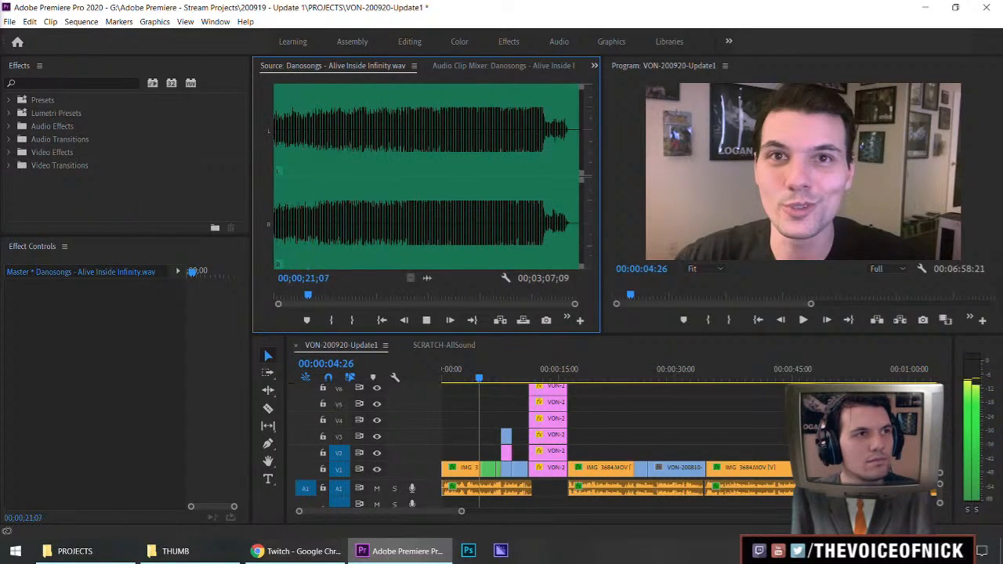
Return to Inverse Immersion and replay the transition into its first loud section
key("shift+2")
key("space")
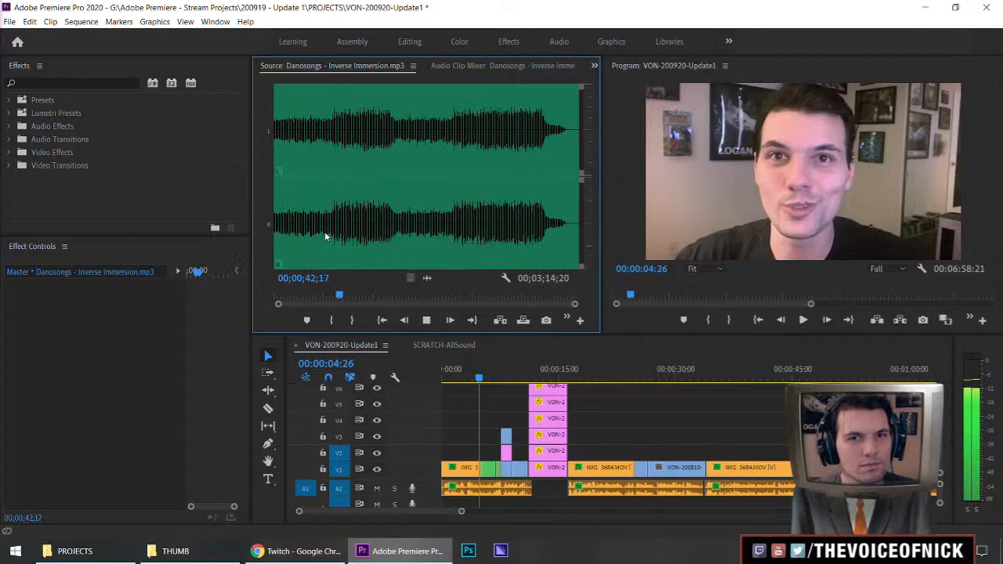
mouse_move(340, 235)
left_mouse_down()
mouse_move(273, 224)
mouse_move(326, 242)
left_mouse_up()
key("space")
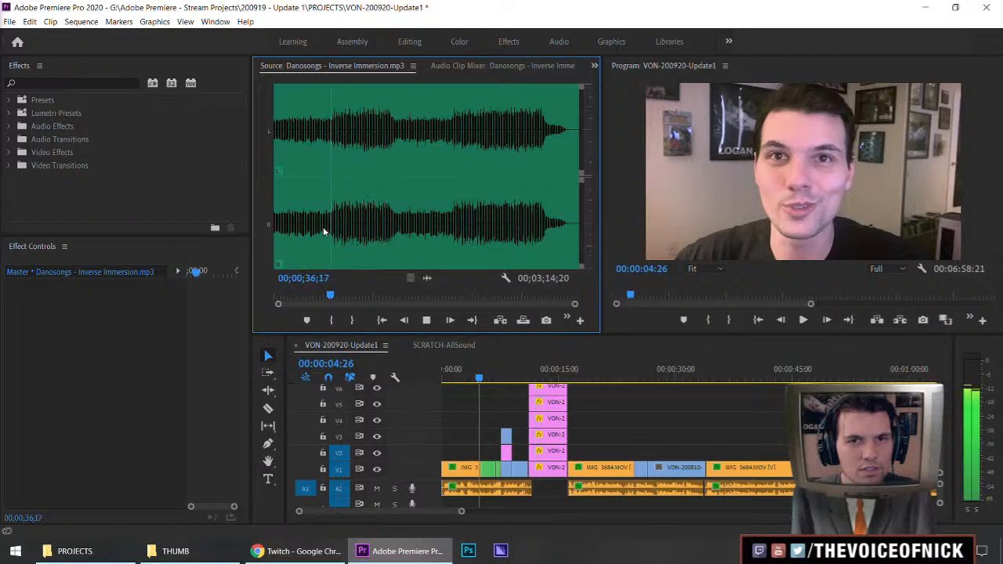
key("space")
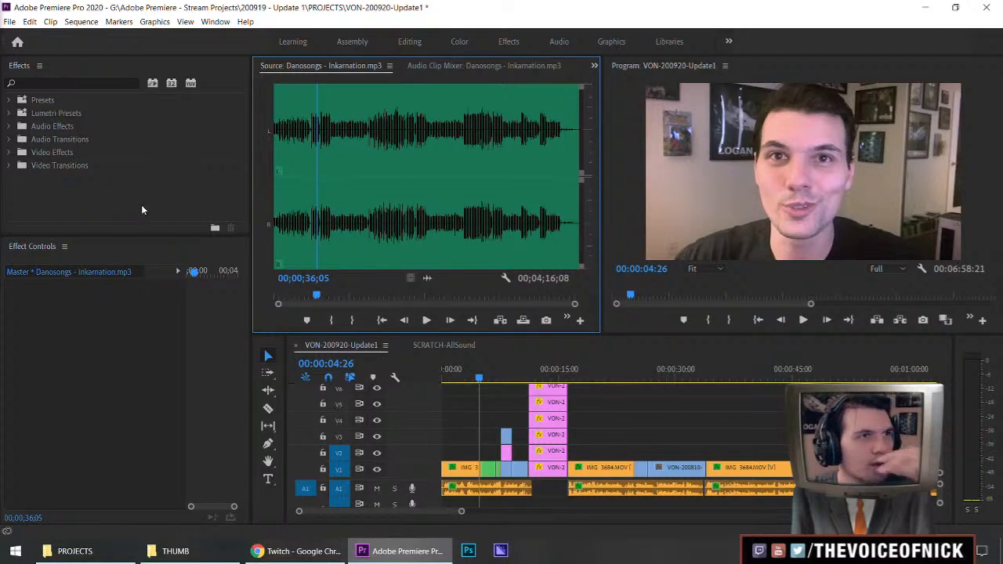
Reopen Joy in Land Formation and audition it at several points, replaying it from near the start
key("shift+2")
key("shift+2")
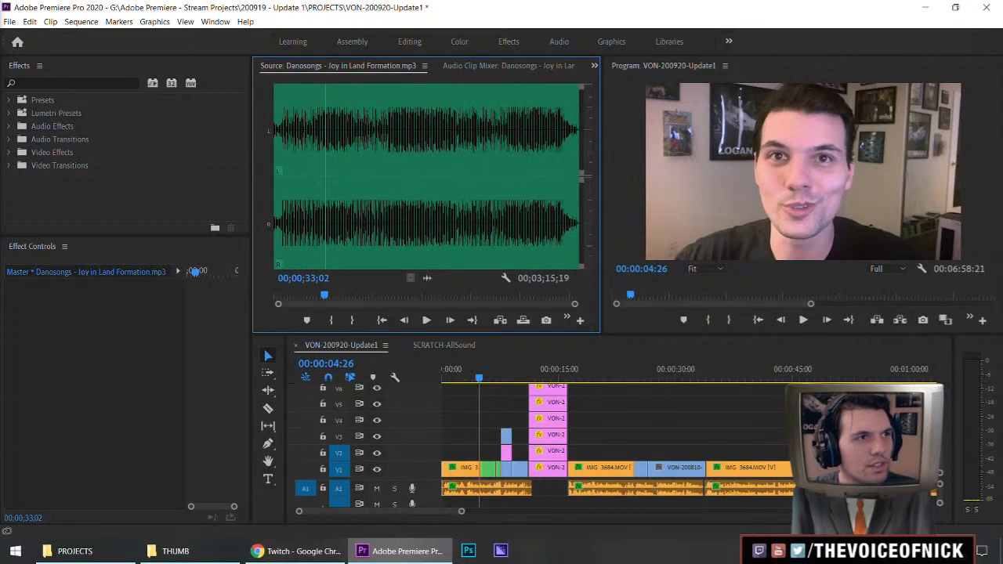
left_click(279, 232)
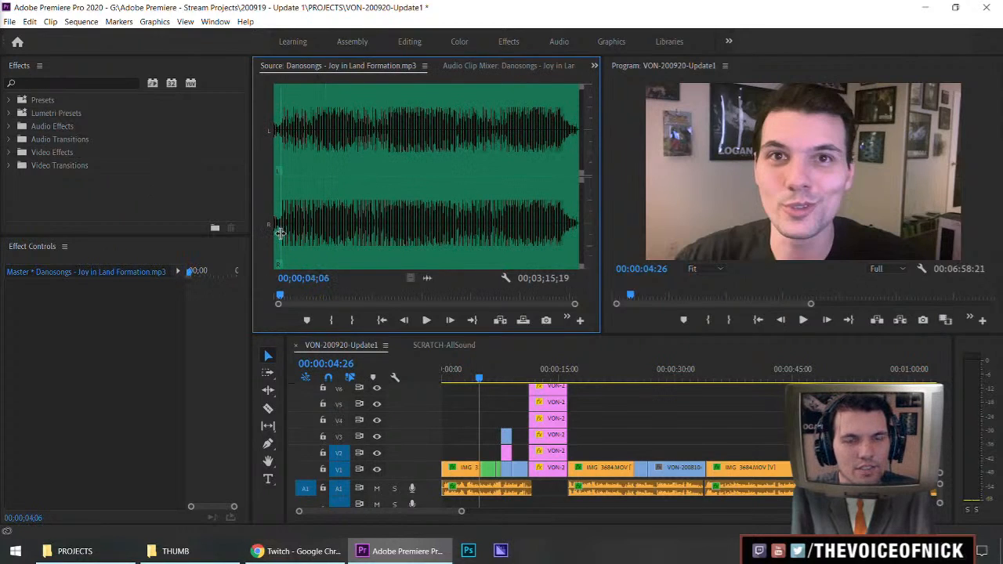
key("space")
left_click(333, 232)
left_click(377, 232)
left_click(464, 231)
left_click(279, 232)
key("space")
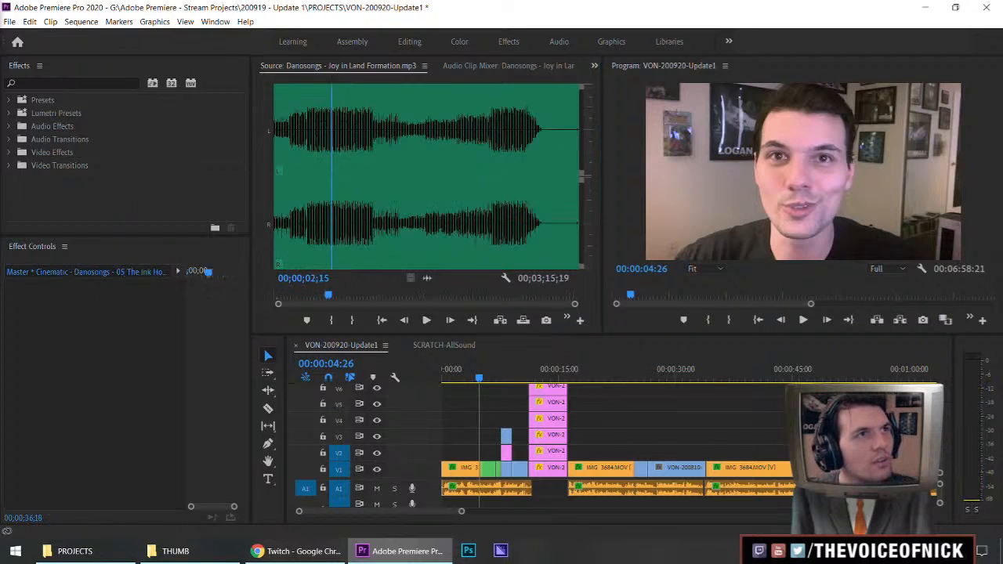
Audition the Cinematic tracks 05 The Ink Hollow Algorithm and 12 Ibrido Umano and the Acoustic Guitar track 03 Everything Begins - Instrumental
key("space")
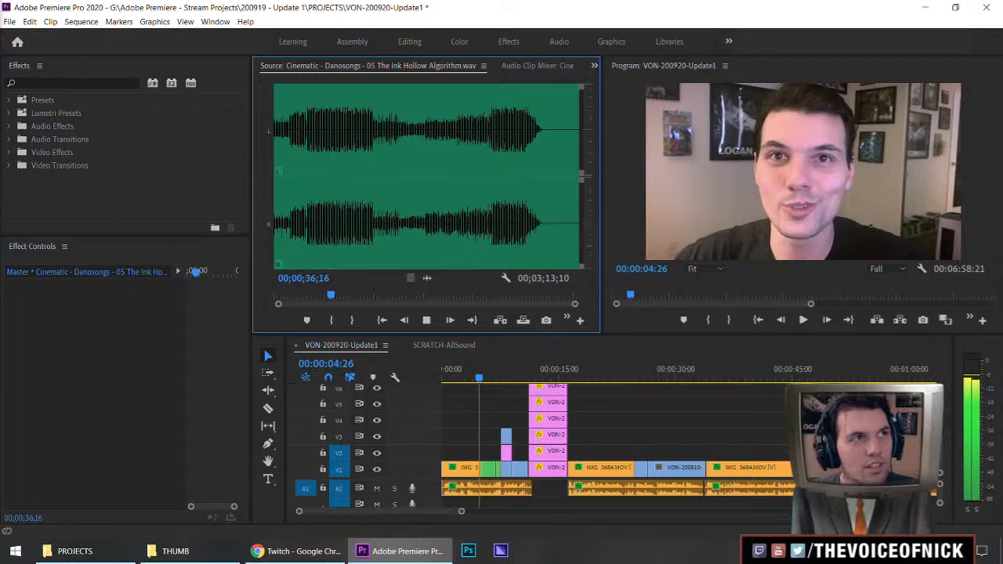
key("space")
key("space")
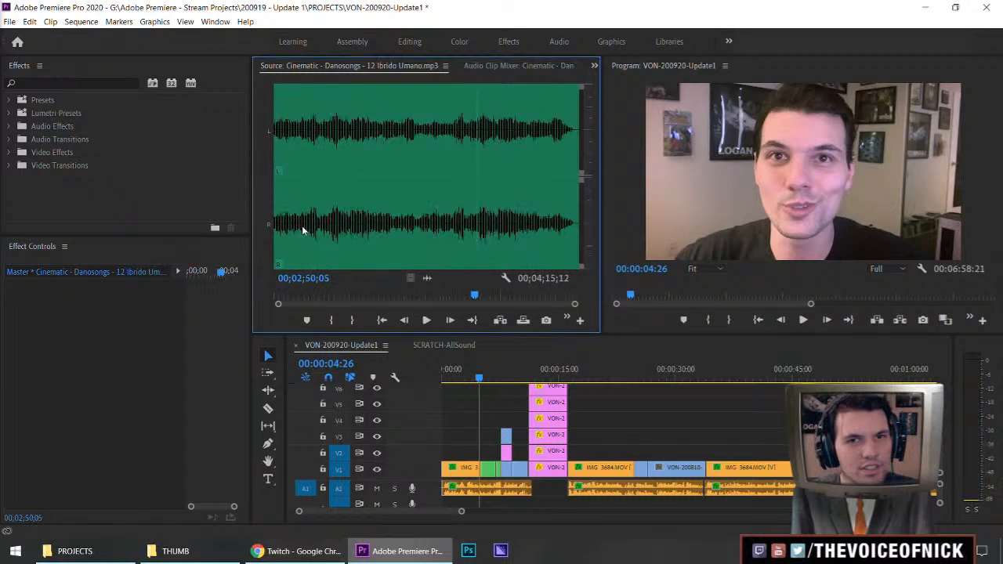
left_click(302, 226)
key("space")
left_click(309, 227)
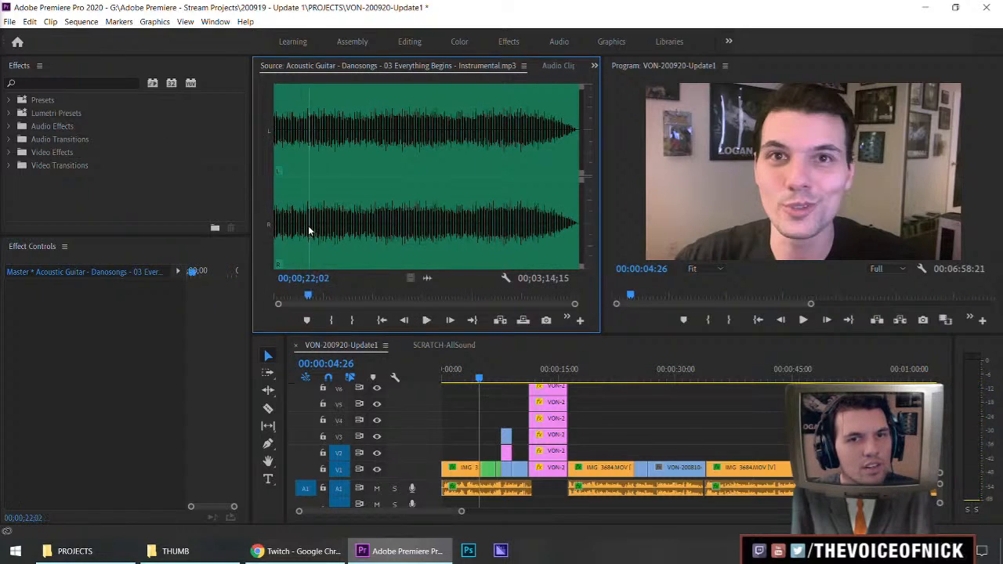
key("space")
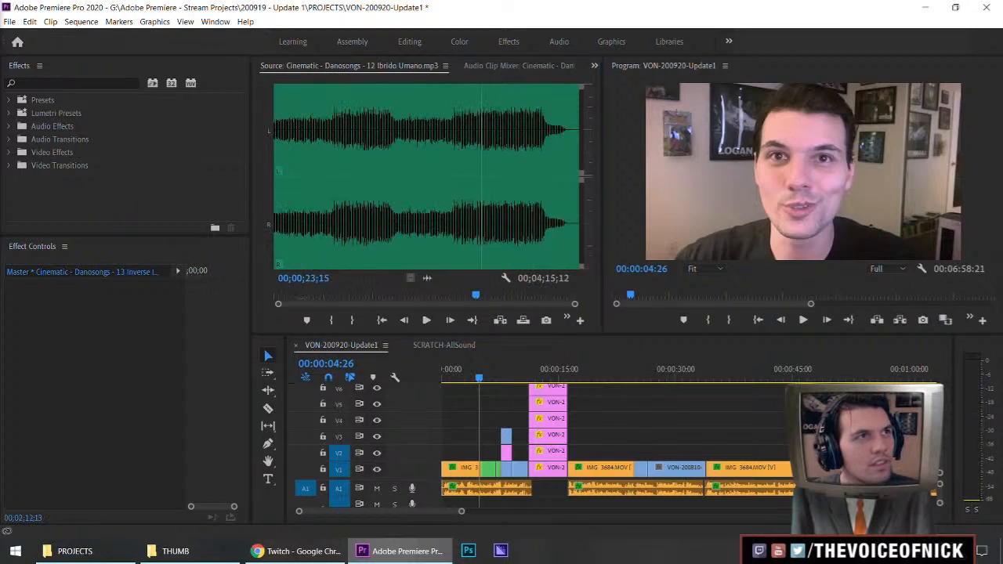
Audition the Cinematic track 13 Inverse Immersion around both transitions into its louder sections
key("space")
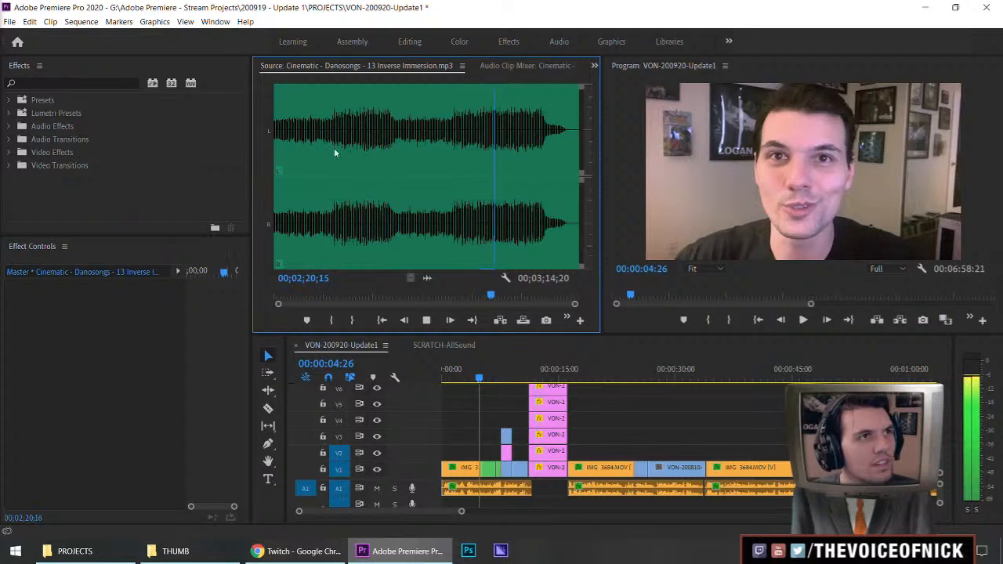
left_click(315, 226)
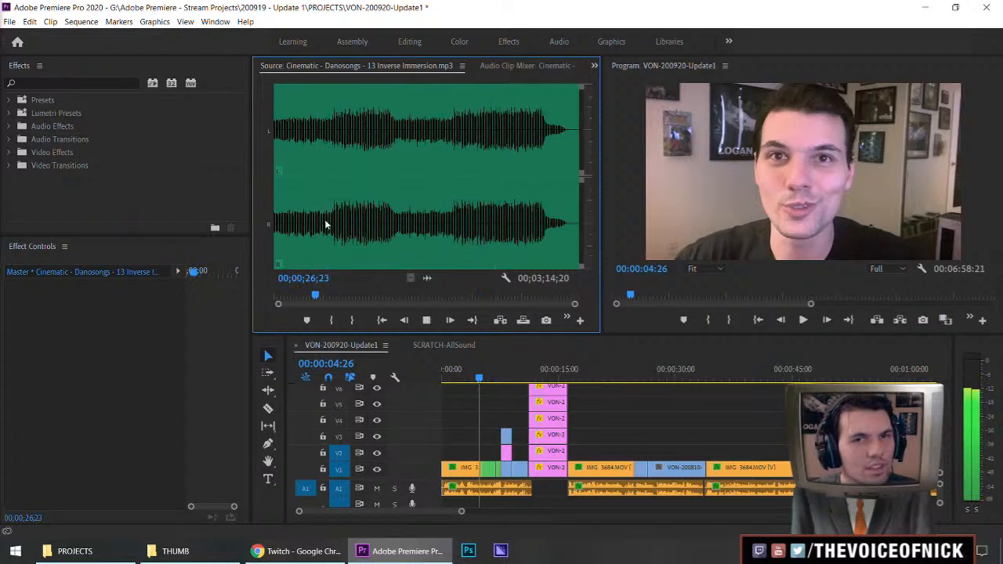
left_click_drag(326, 231, 335, 232)
key("space")
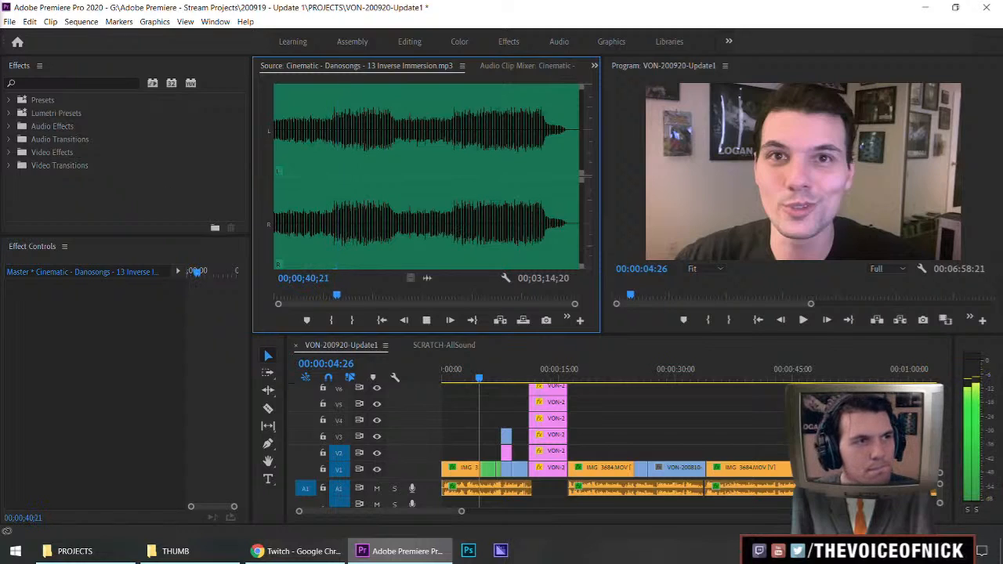
left_click(451, 237)
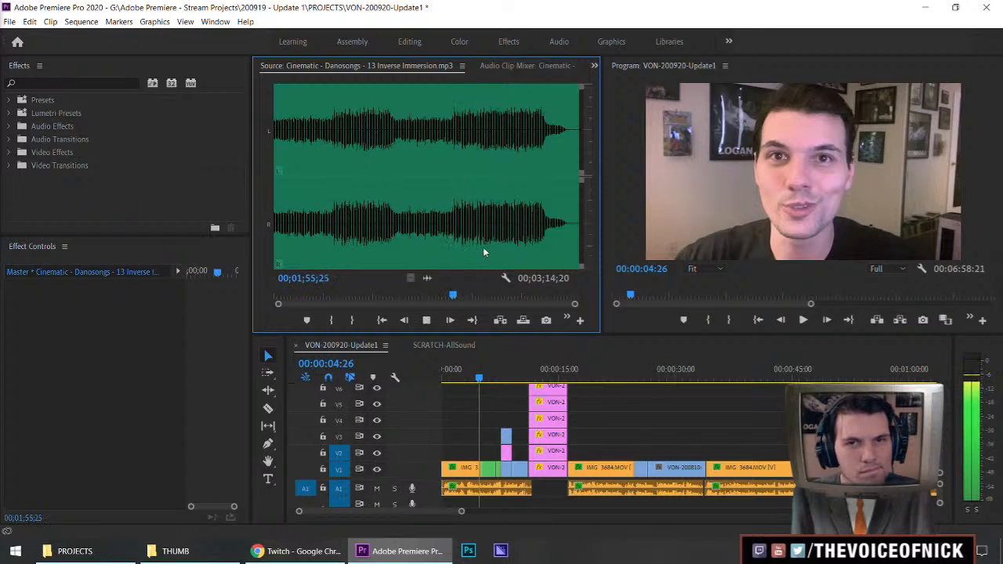
Audition the second loud section of the Cinematic track 13 Inverse Immersion near its end
left_click(488, 235)
left_click(479, 233)
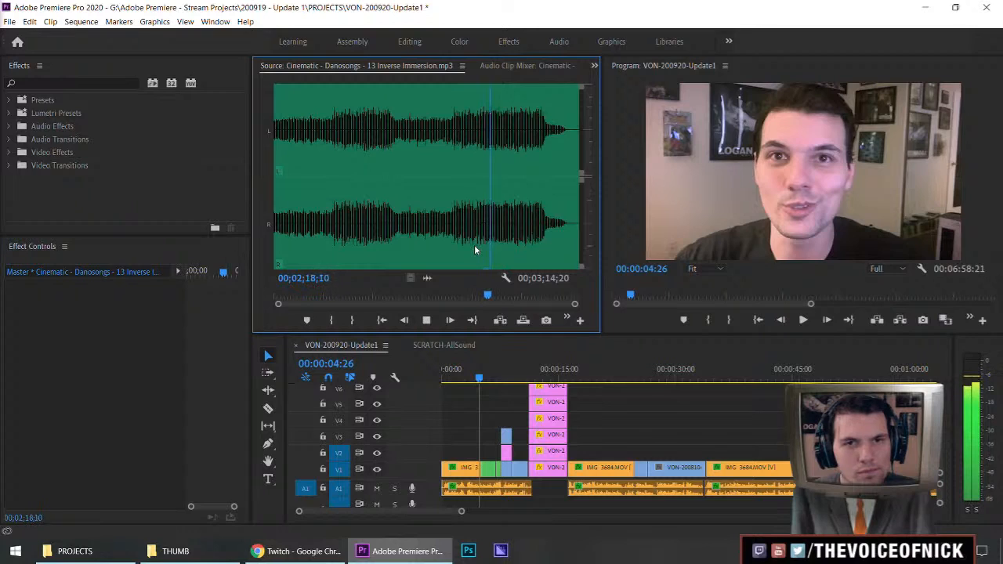
key("space")
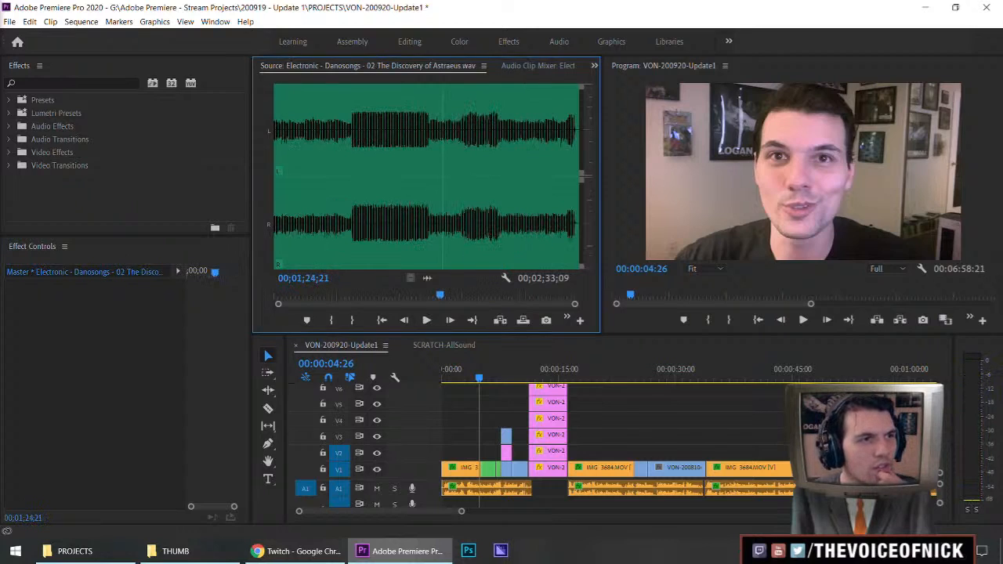
Audition the Electronic track 02 The Discovery of Astraeus at the transition into its loud section and further inside it
left_click(343, 239)
key("space")
left_click(351, 234)
left_click(357, 233)
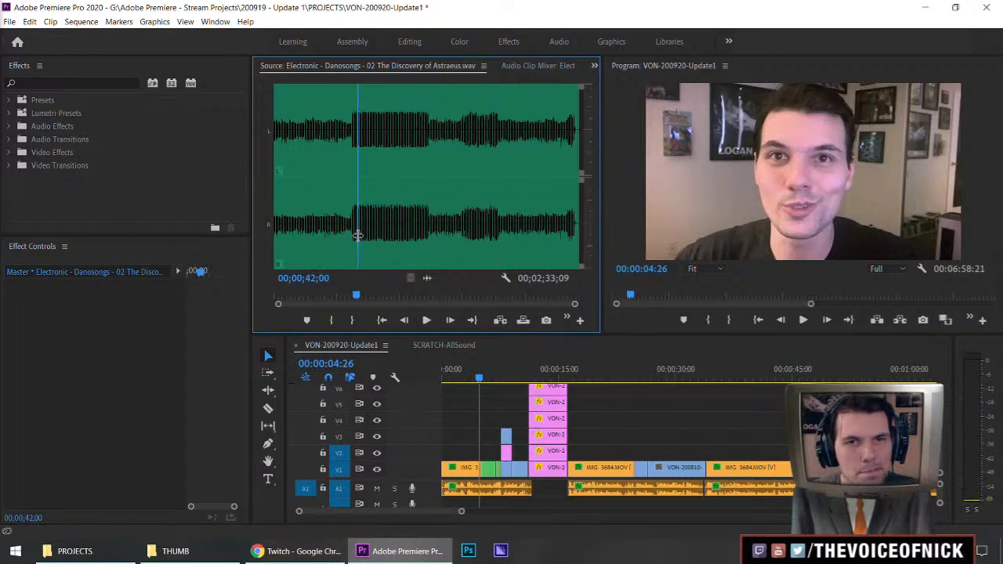
key("space")
left_click(389, 237)
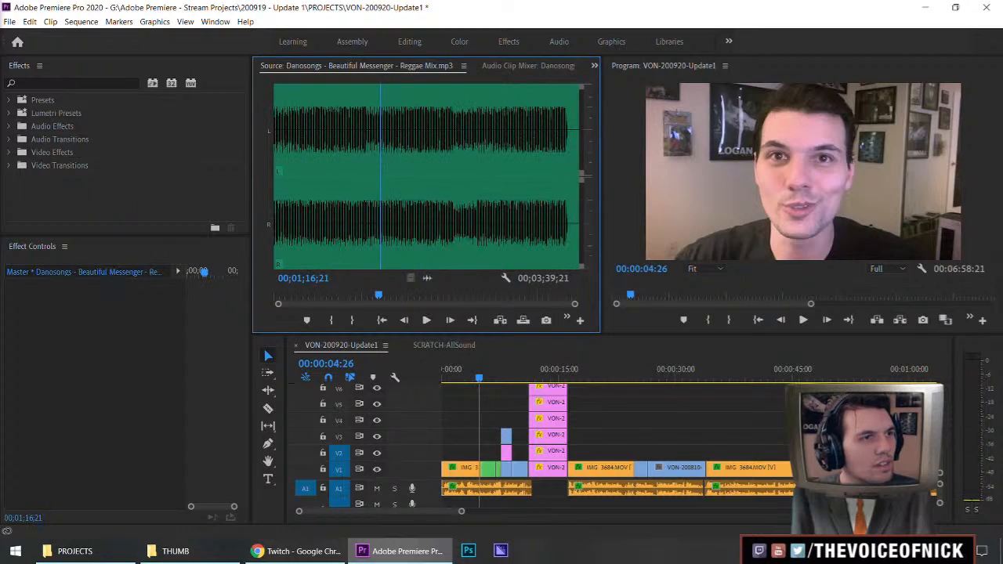
Open the Electronic track 04 Heart Quake in the Source Monitor and audition it at several points
key("shift+2")
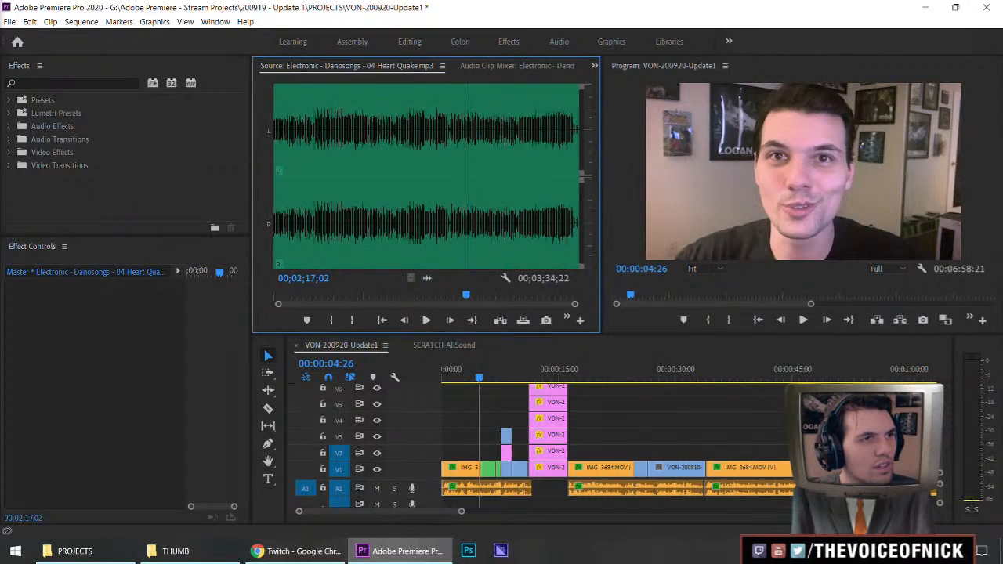
key("shift+2")
key("shift+2")
key("space")
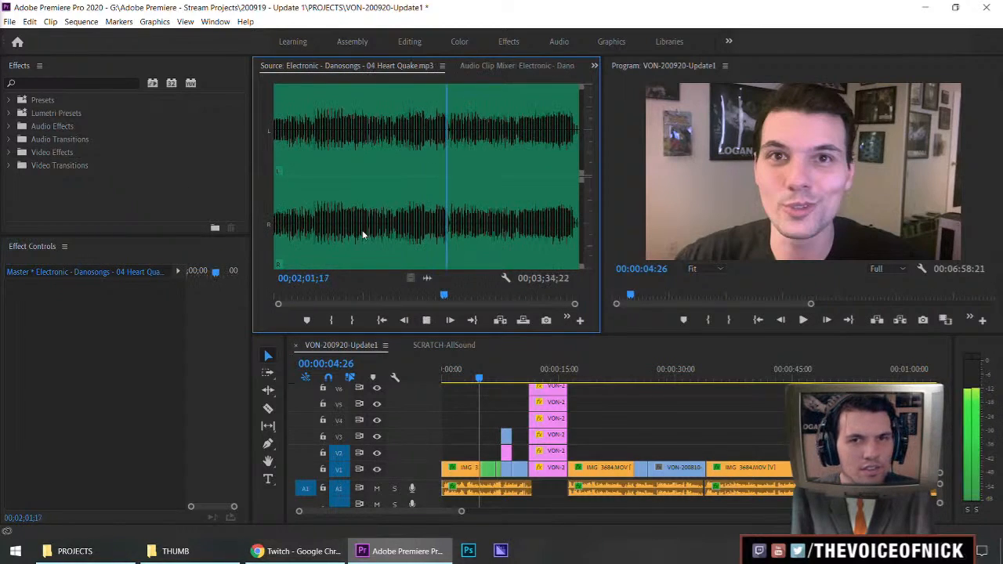
left_click(316, 233)
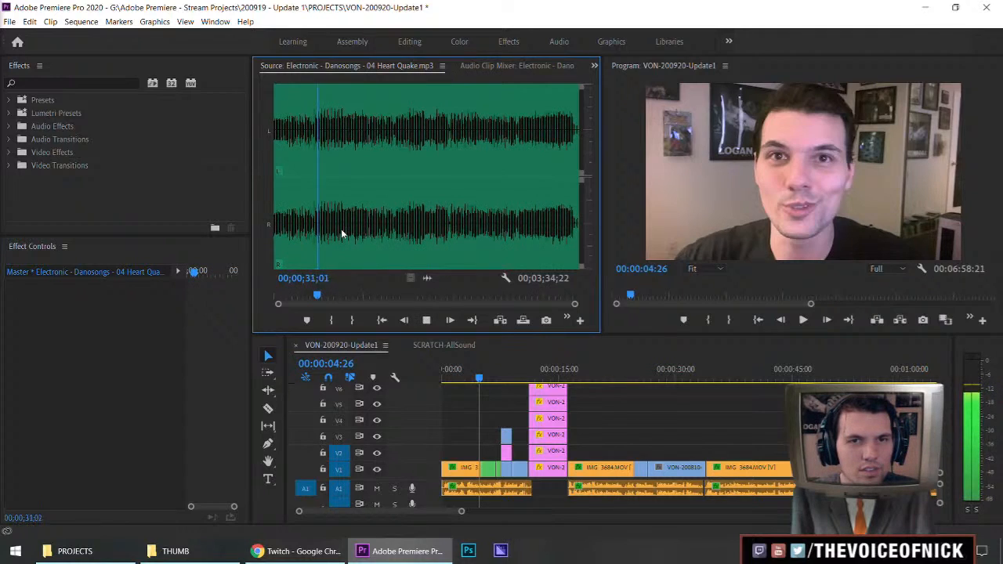
left_click(340, 229)
key("space")
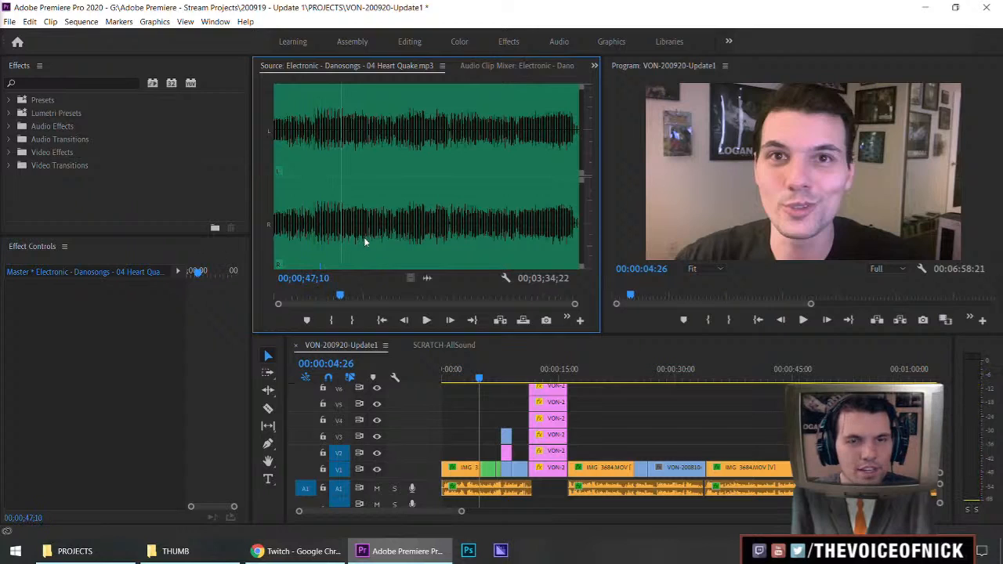
left_click(383, 235)
key("space")
left_click(421, 234)
left_click(437, 234)
key("space")
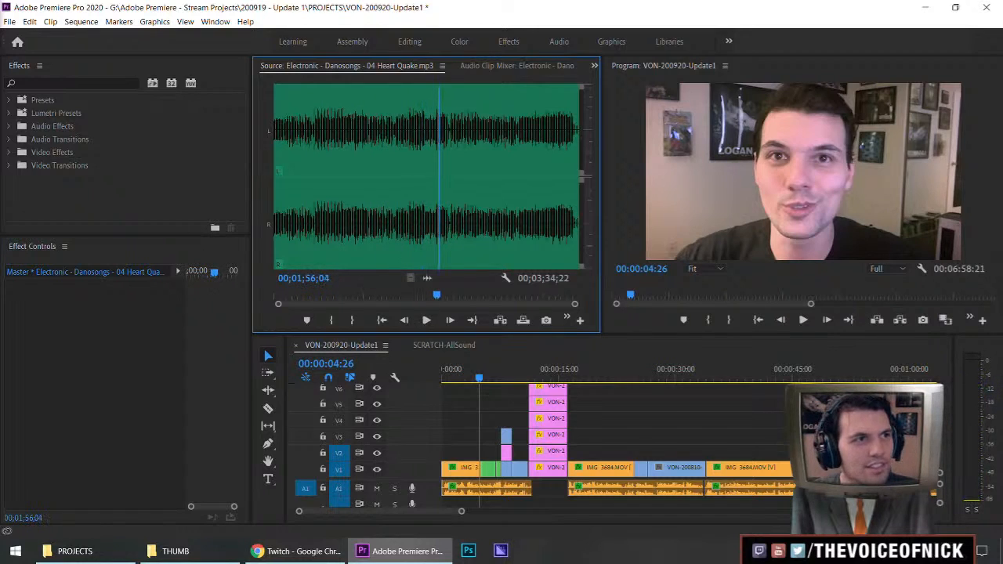
Audition the Electronic track 06 Copper Mountain near its start and around its middle
left_click(294, 229)
key("space")
left_click(321, 231)
left_click(381, 234)
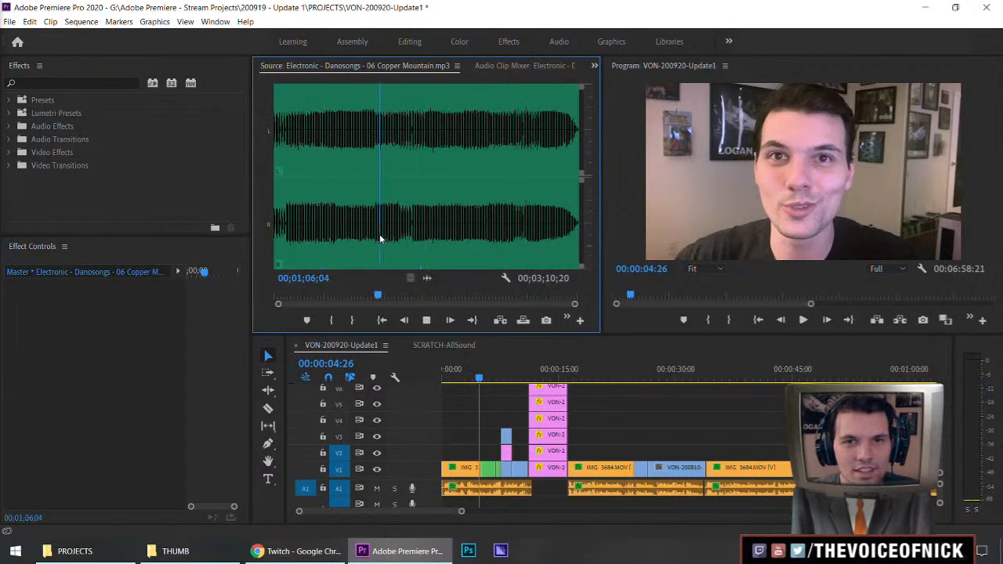
left_click(435, 236)
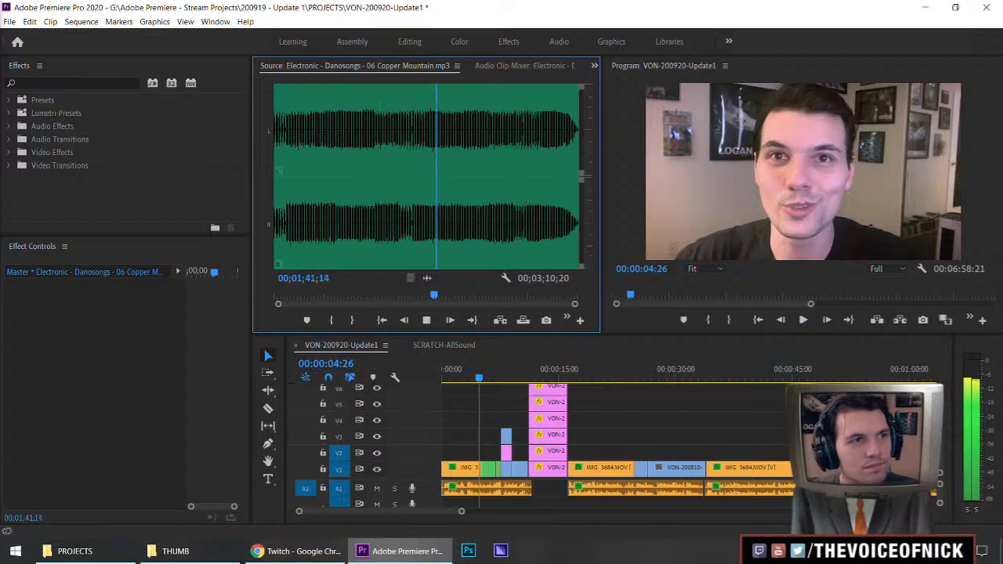
Audition the Electronic tracks 09 Remember the Stars - Techno Mix and 10 Great World - Techno Mix at several points
left_click(347, 239)
left_click(278, 235)
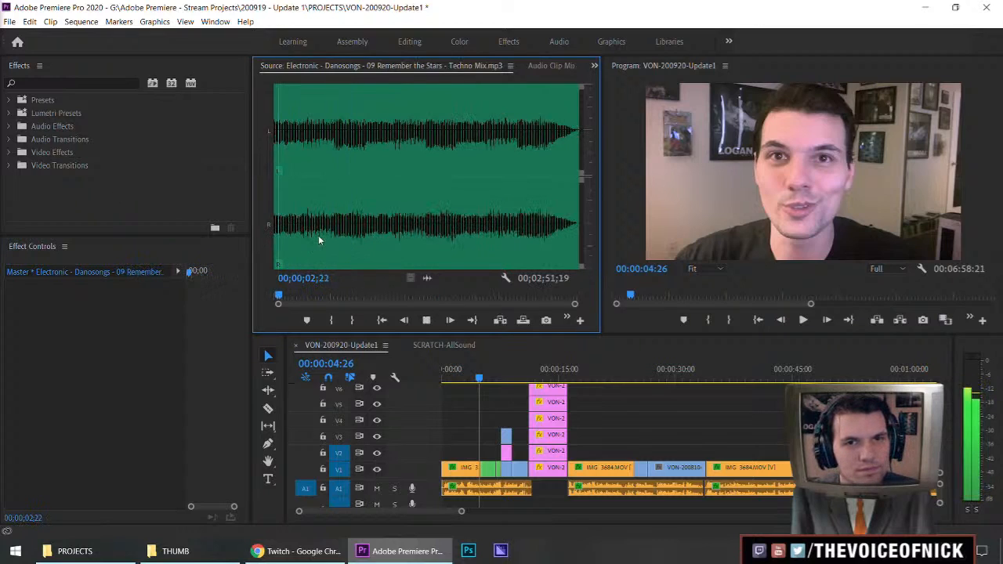
left_click(386, 227)
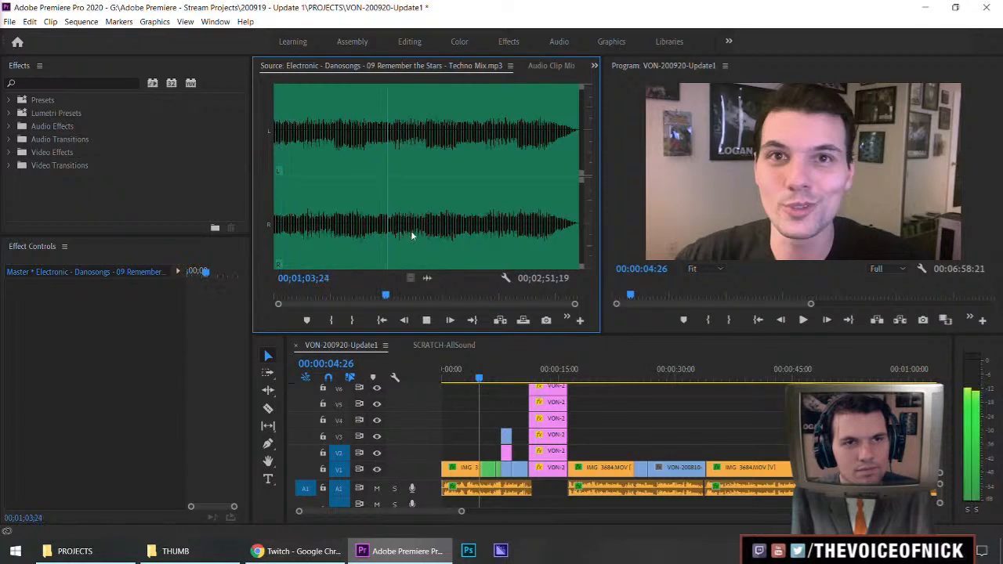
left_click(449, 231)
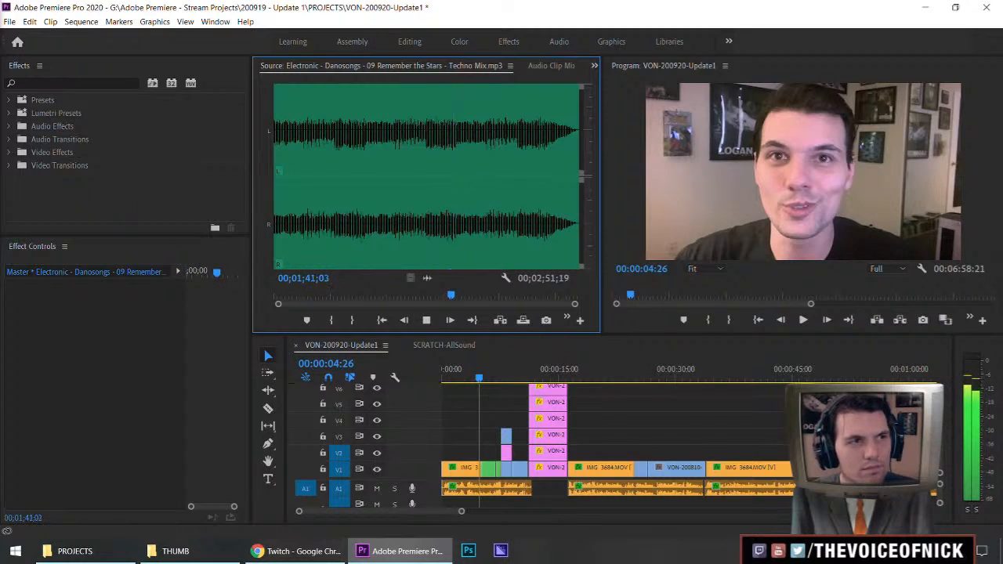
key("shift+2")
left_click(339, 240)
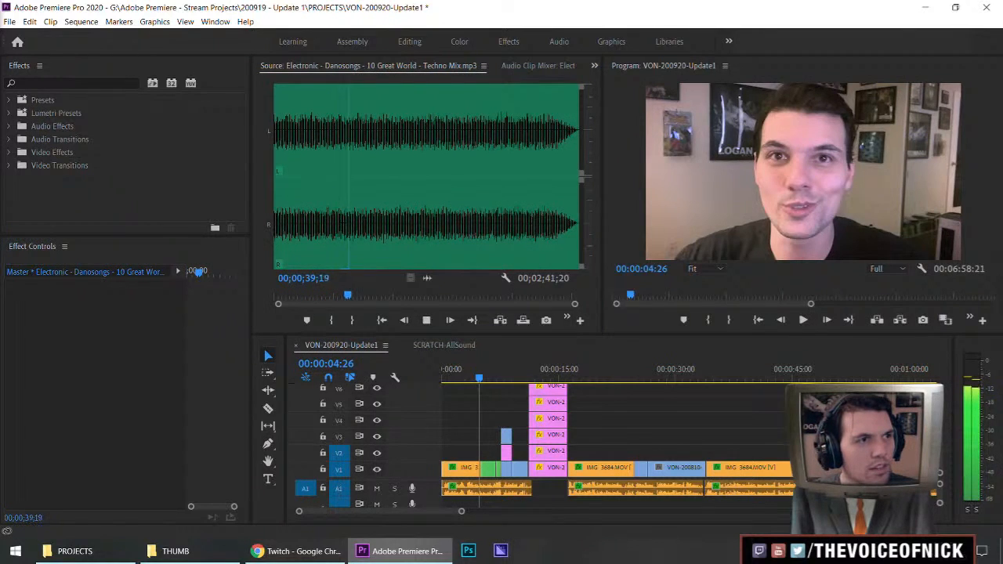
Return to 09 Remember the Stars - Techno Mix and replay its first section and the build-up before it
left_click_drag(295, 248, 329, 246)
key("space")
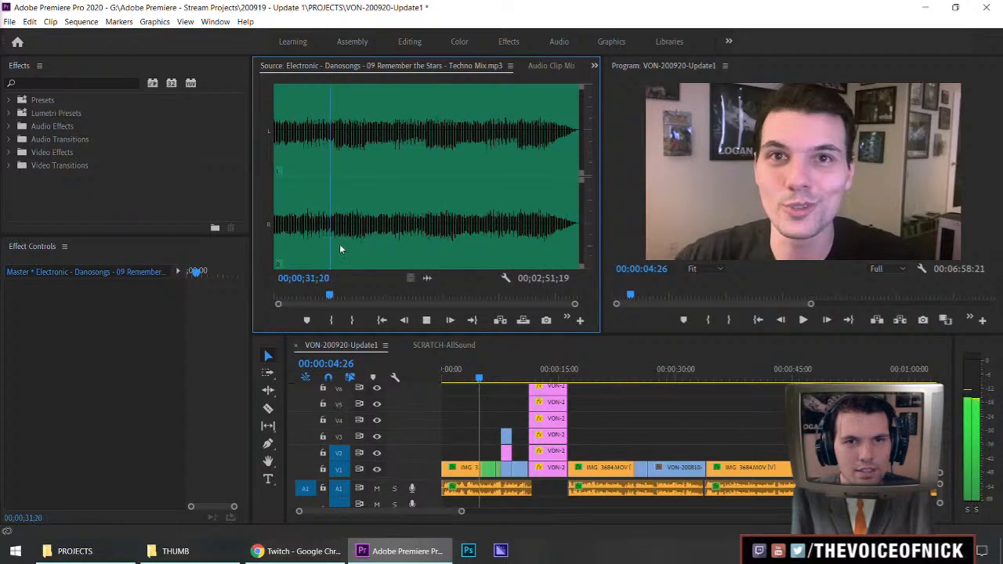
left_click(297, 229)
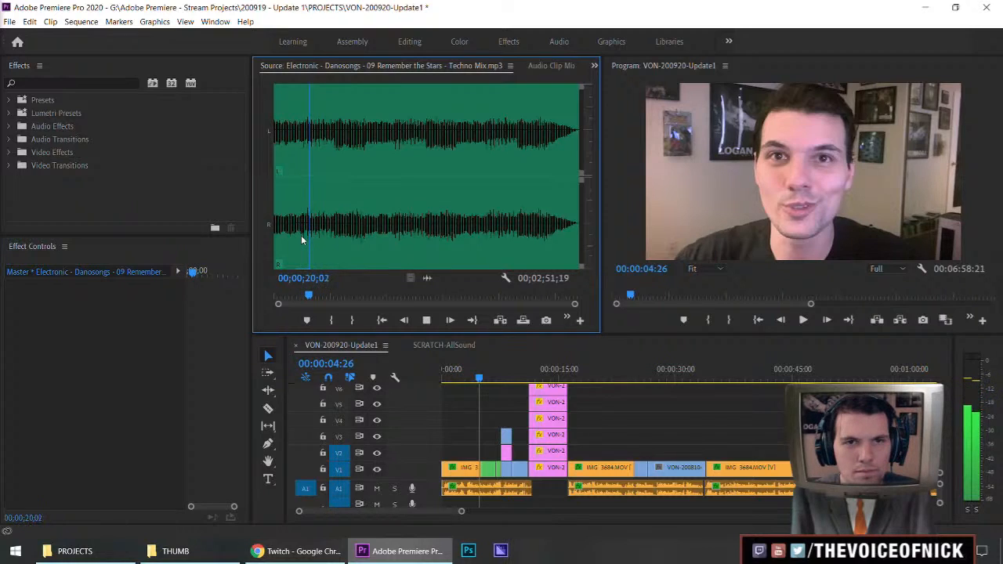
key("space")
Place the audio of 09 Remember the Stars - Techno Mix on track A3 at the start of the sequence
left_click_drag(429, 277, 391, 230)
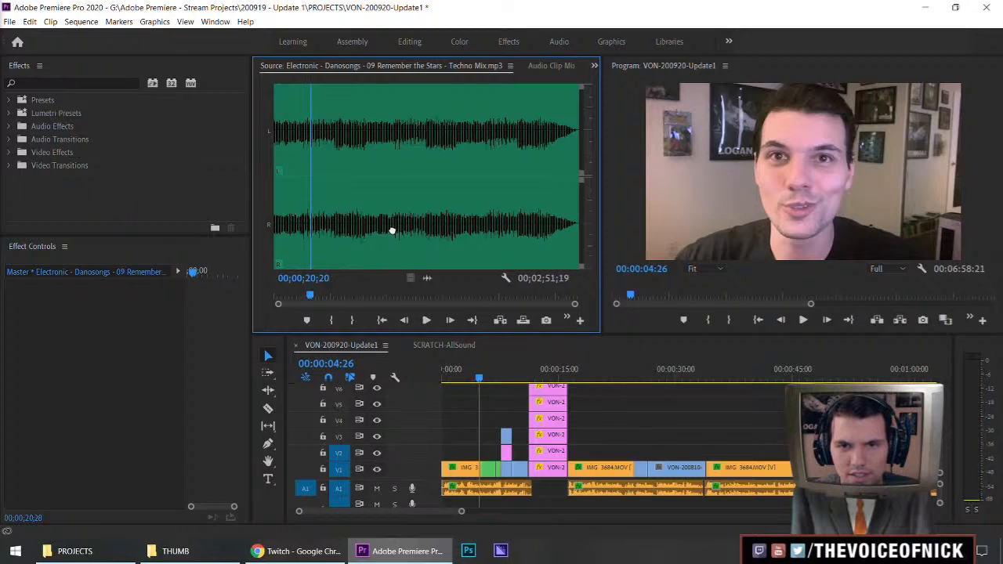
left_click(660, 420)
key("backslash")
left_click_drag(417, 480, 427, 424)
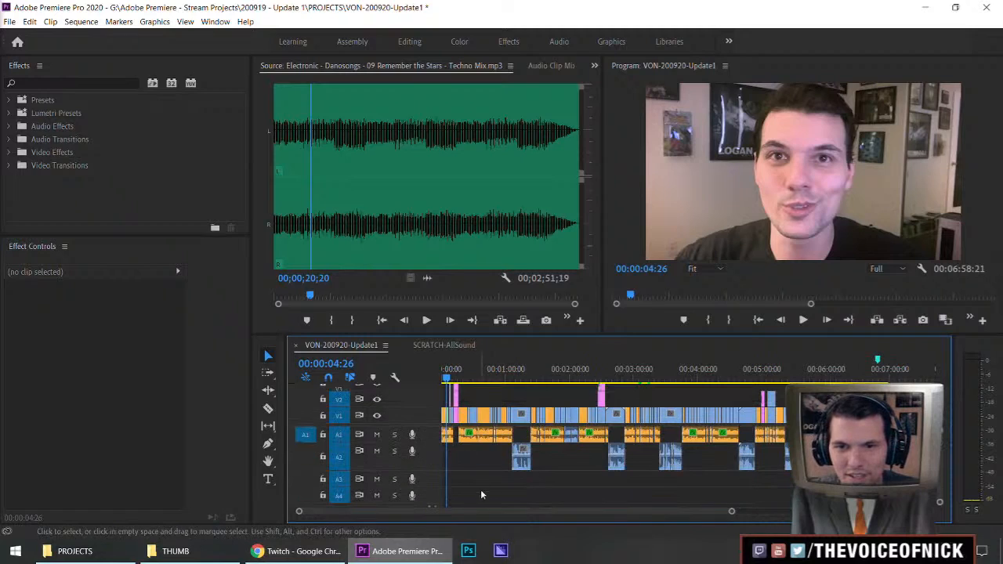
mouse_move(424, 469)
left_mouse_down()
mouse_move(425, 458)
mouse_move(435, 485)
left_mouse_up()
left_click_drag(427, 278, 442, 472)
Solo track A3 and play the music leading into the channel update title
left_click(446, 373)
left_click_drag(446, 375, 441, 375)
key("=")
key("=")
key("=")
key("=")
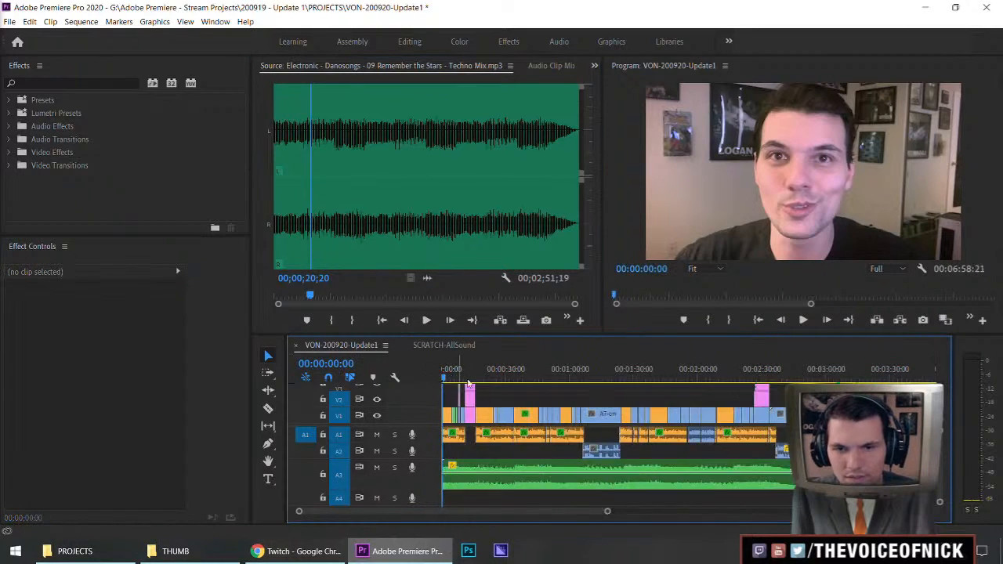
left_click(549, 373)
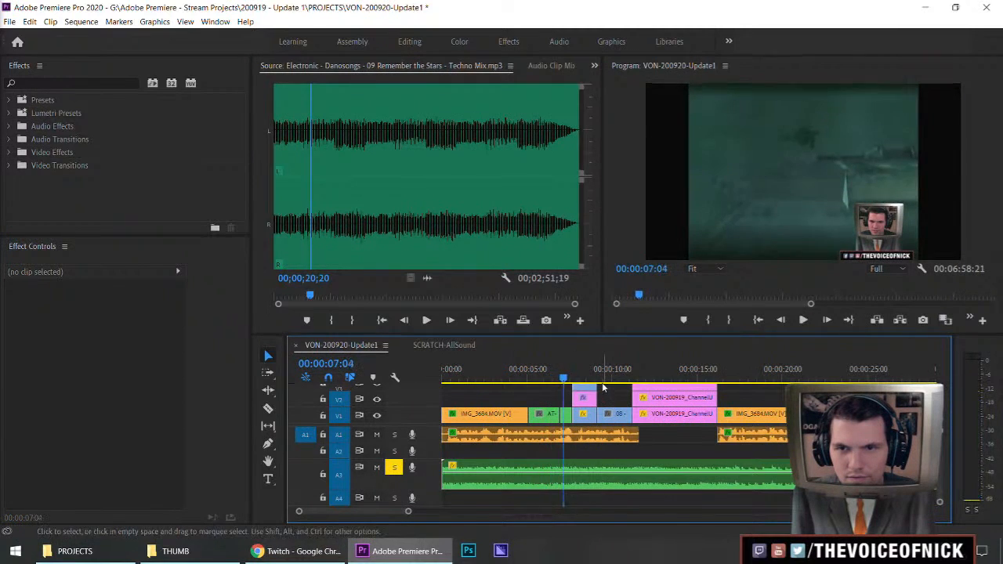
left_click(603, 382)
key("space")
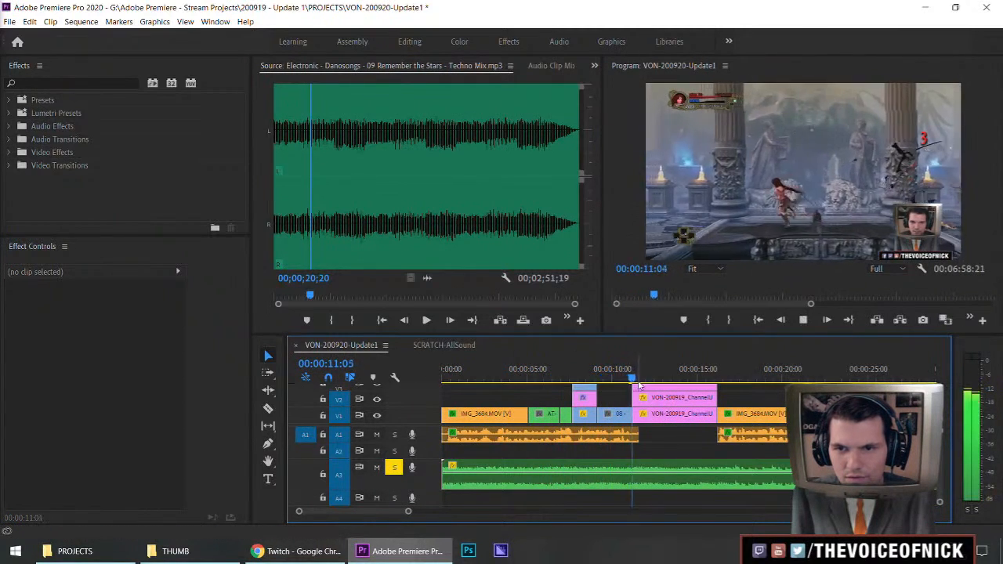
Listen to the soloed music around the end of the channel update title to locate its beat change
left_click(694, 379)
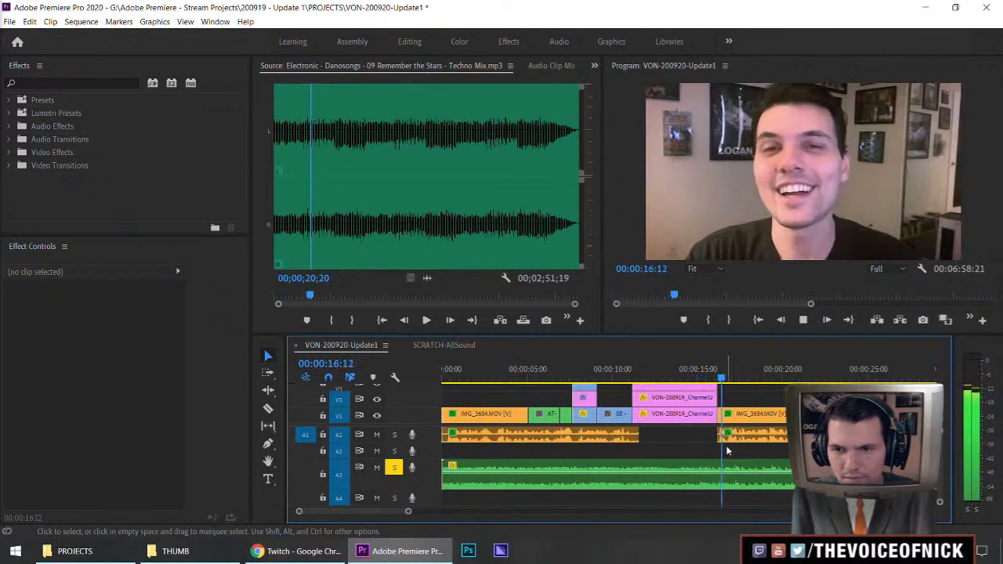
key("space")
left_click_drag(736, 365, 716, 379)
key("space")
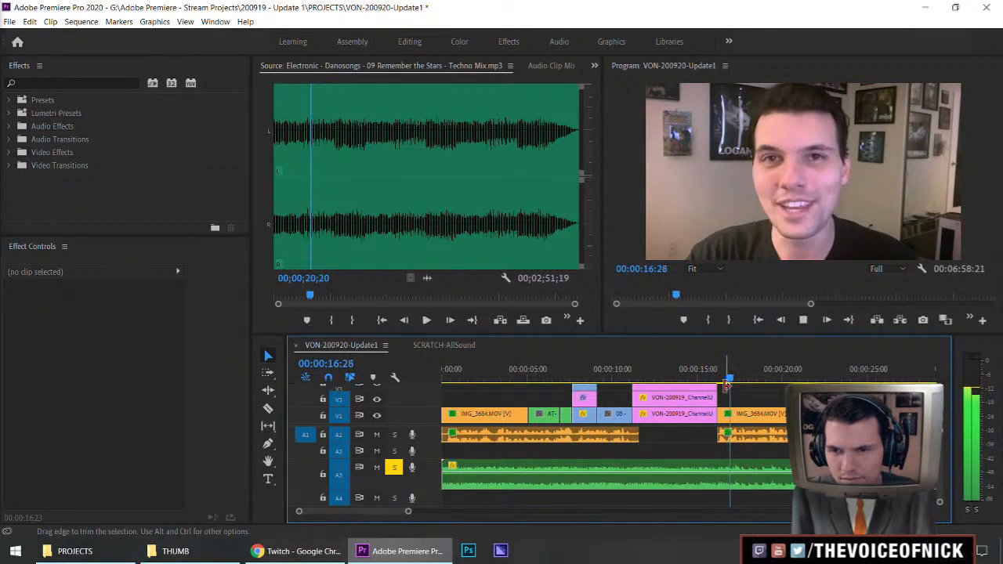
key("space")
Mark the beat change on the A3 music clip and shift the trimmed clip so the marker meets the title's start
left_click(759, 484)
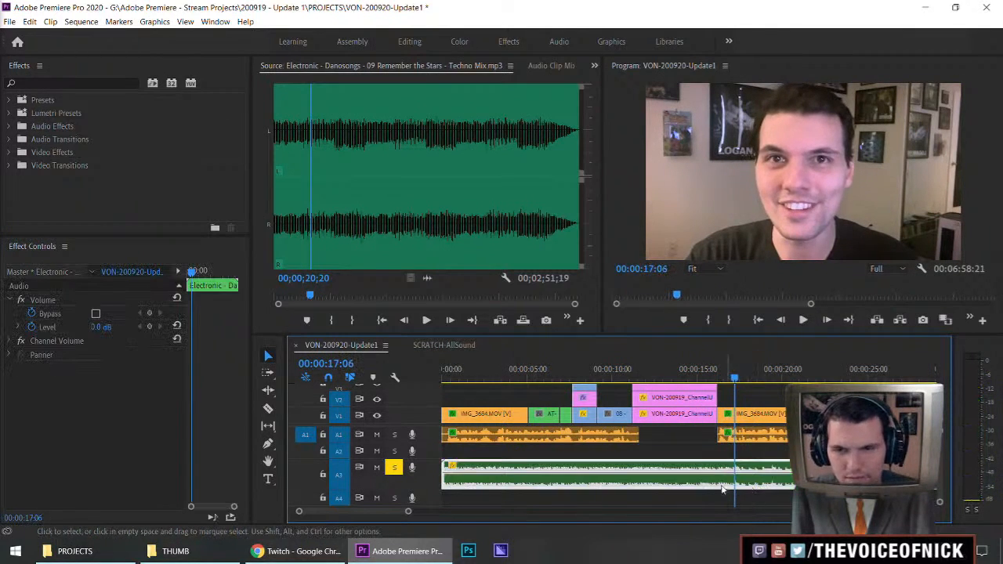
left_click_drag(461, 484, 673, 479)
left_click_drag(631, 370, 608, 374)
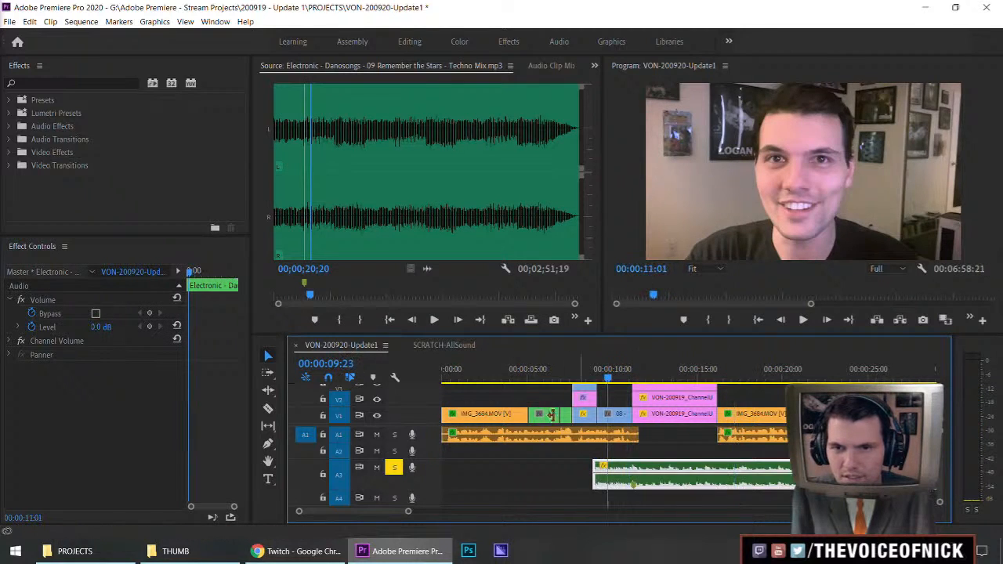
Turn off solo on track A3 and play the transition into the channel update title
left_click(396, 468)
key("space")
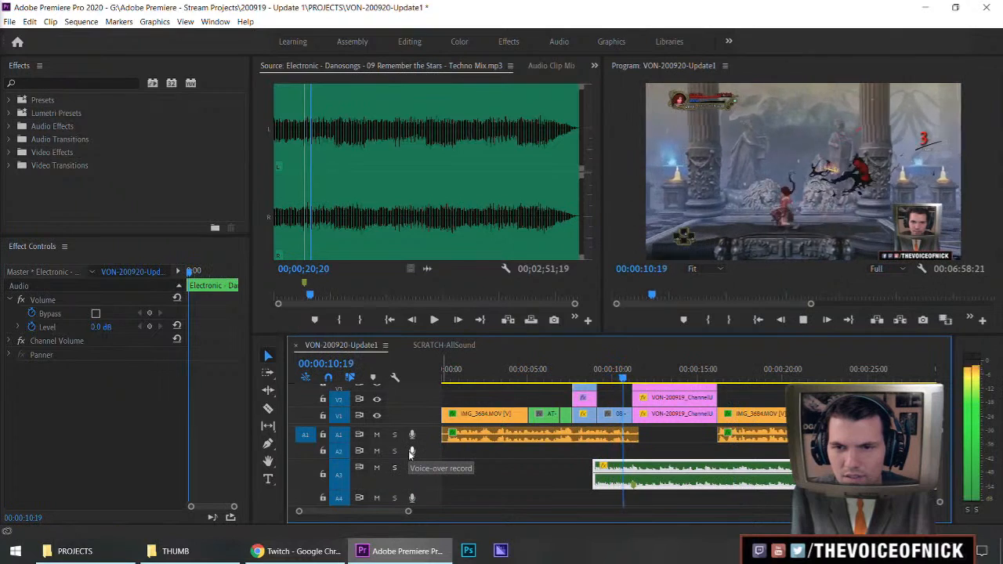
key("space")
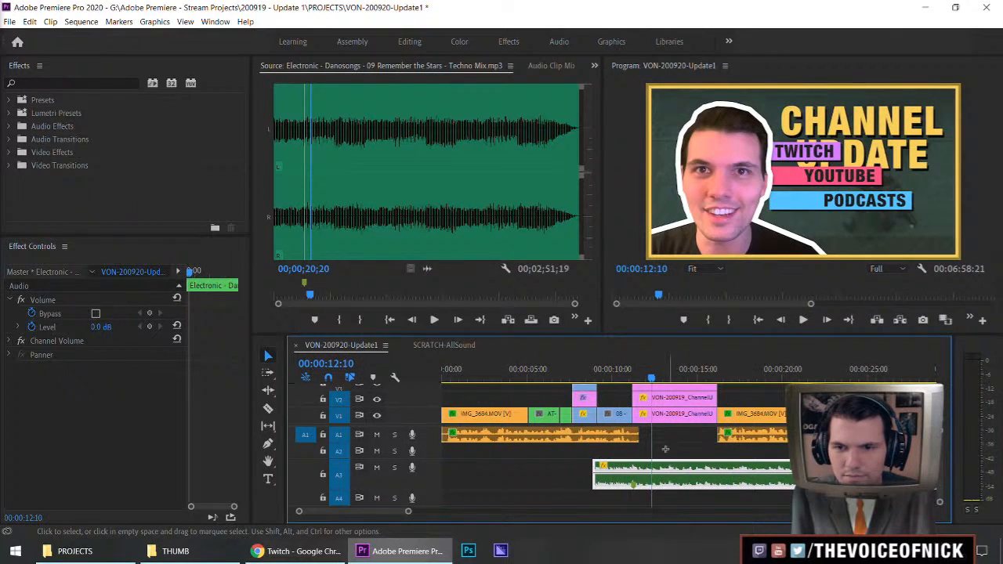
Move the A3 music clip 2 frames later and replay the transition into the title
type("+2")
key("Return")
left_click(609, 377)
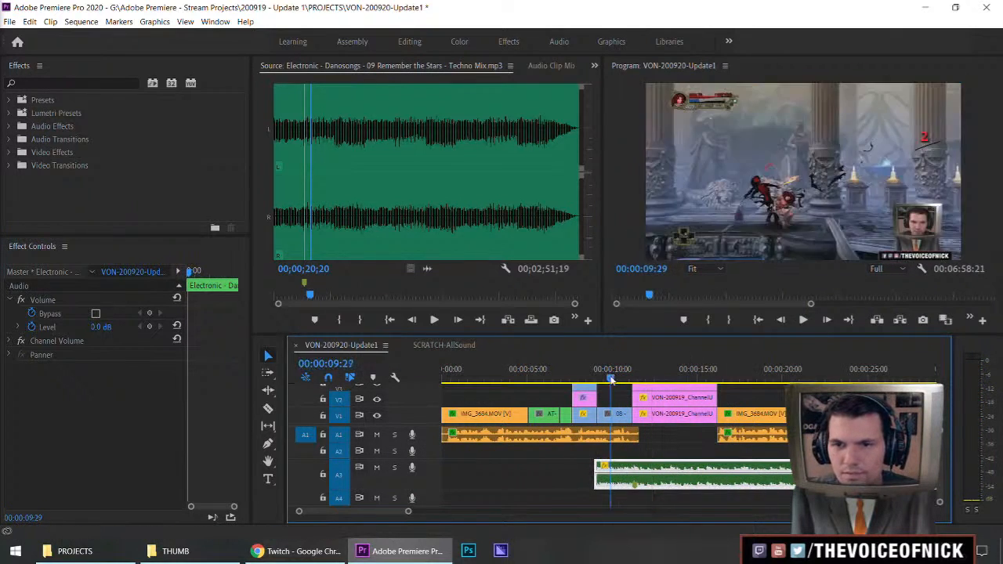
key("space")
key("ctrl+shift+a")
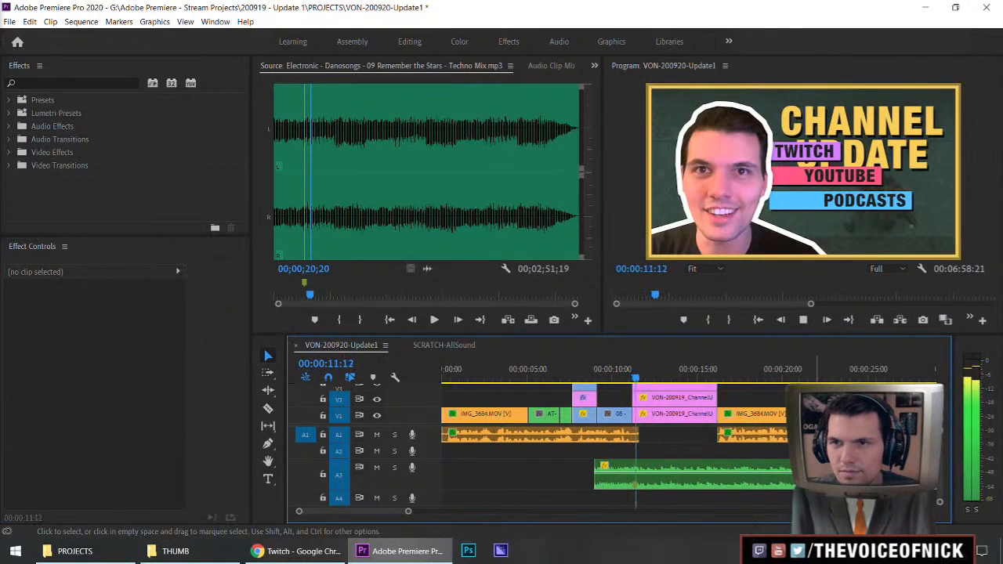
Nudge the A3 music clip slightly later again and recheck its timing against the title
left_click(674, 474)
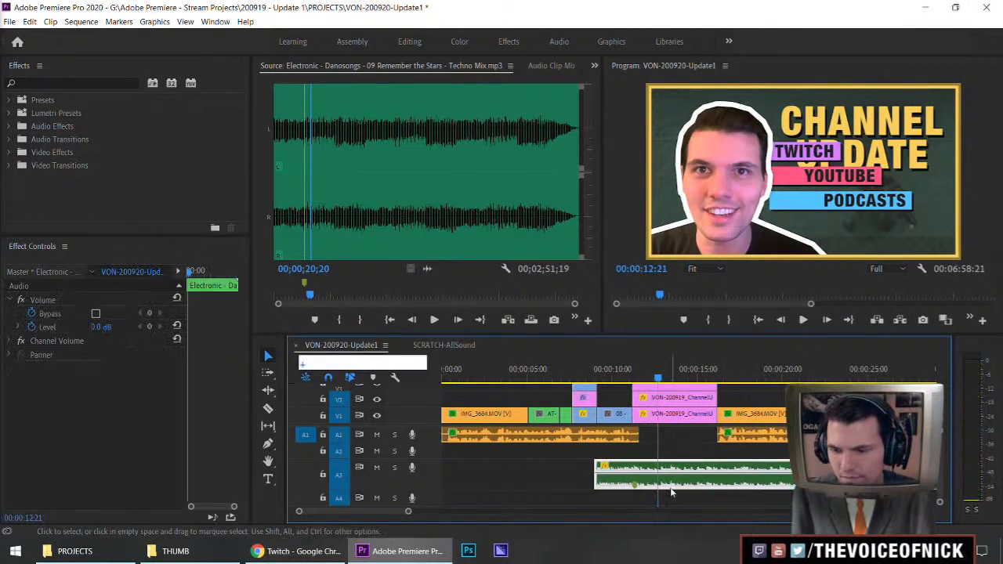
left_click(616, 377)
key("space")
key("ctrl+shift+a")
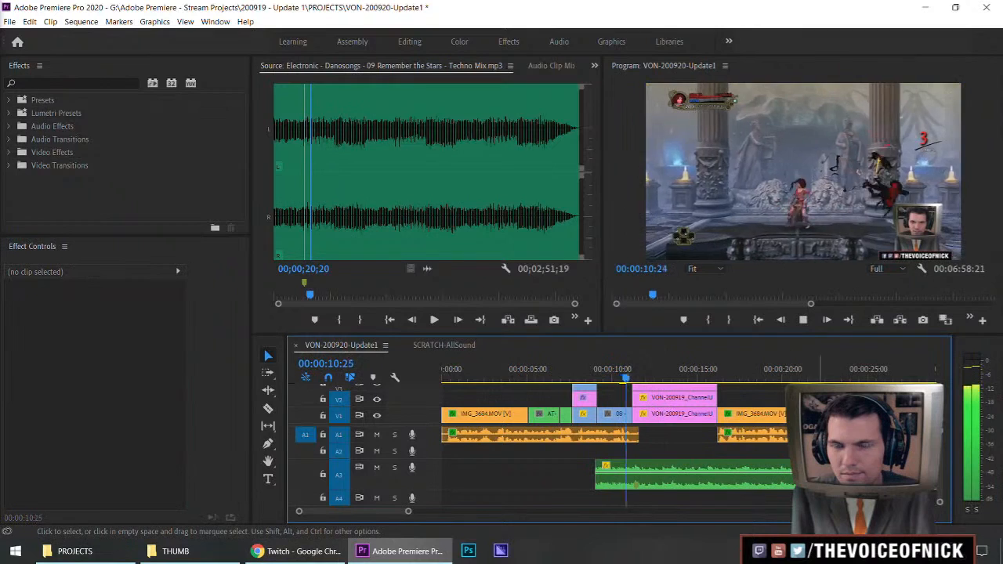
Extend the start of the A3 music clip back to the beginning of the sequence and play from there
left_click_drag(595, 474, 441, 474)
left_click(480, 378)
left_click_drag(465, 380, 438, 383)
key("space")
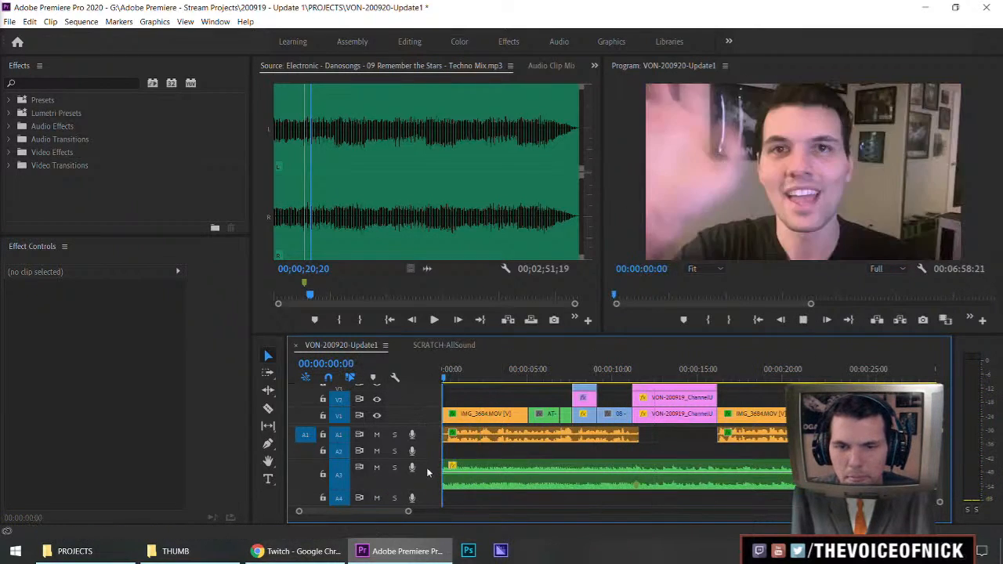
Lower the volume of the A3 music clip and listen through the intro into the channel update title
left_click_drag(507, 473, 503, 497)
left_click(668, 441)
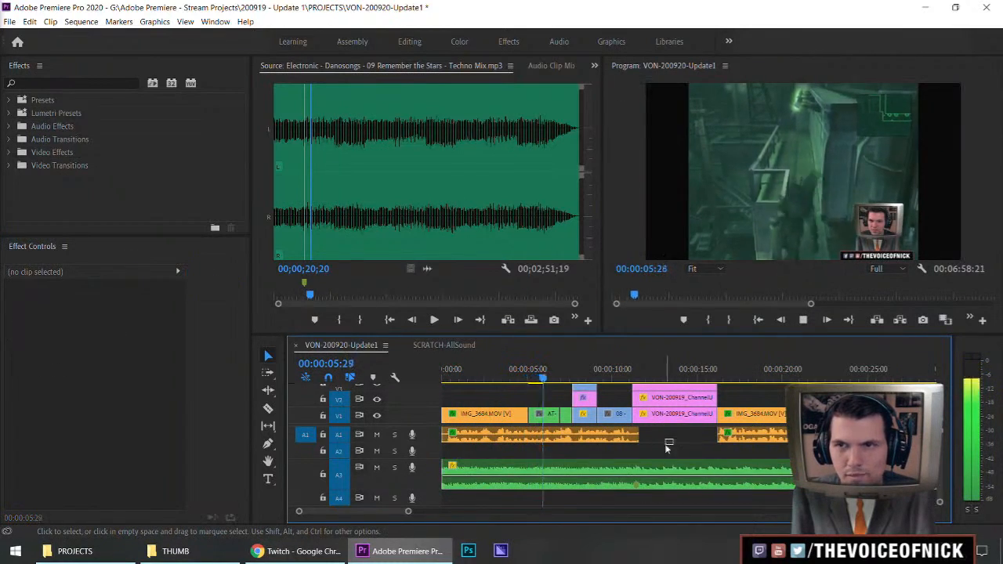
left_click_drag(670, 451, 686, 436)
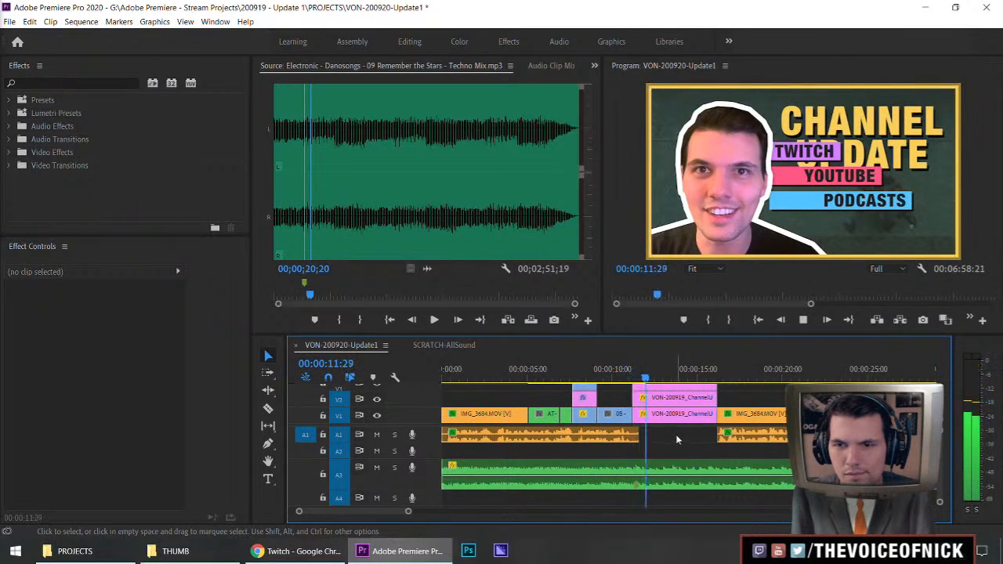
key("space")
Add a sequence marker at 00:00:01:23 and save the project
left_click_drag(577, 381, 474, 390)
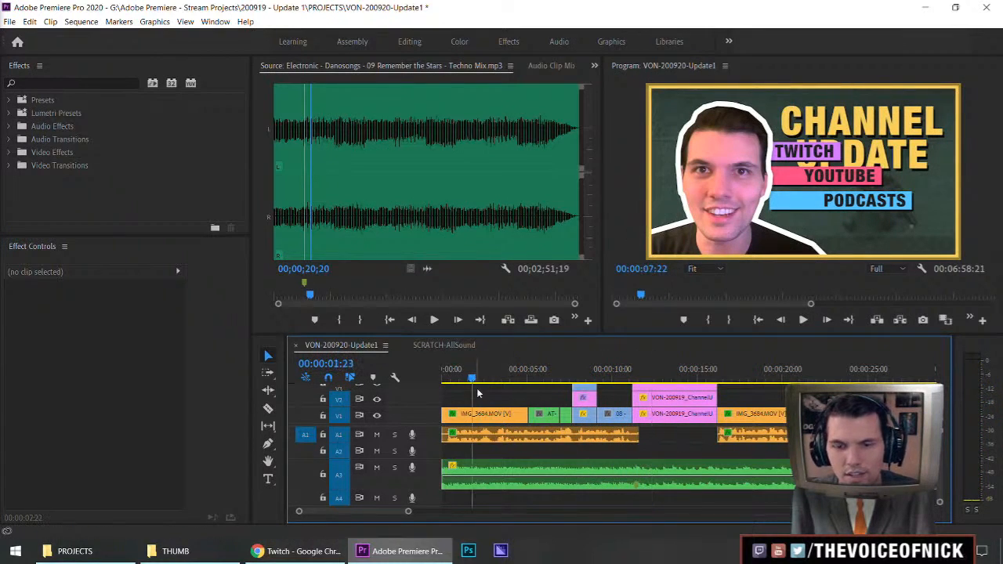
key("minus")
key("minus")
key("minus")
key("minus")
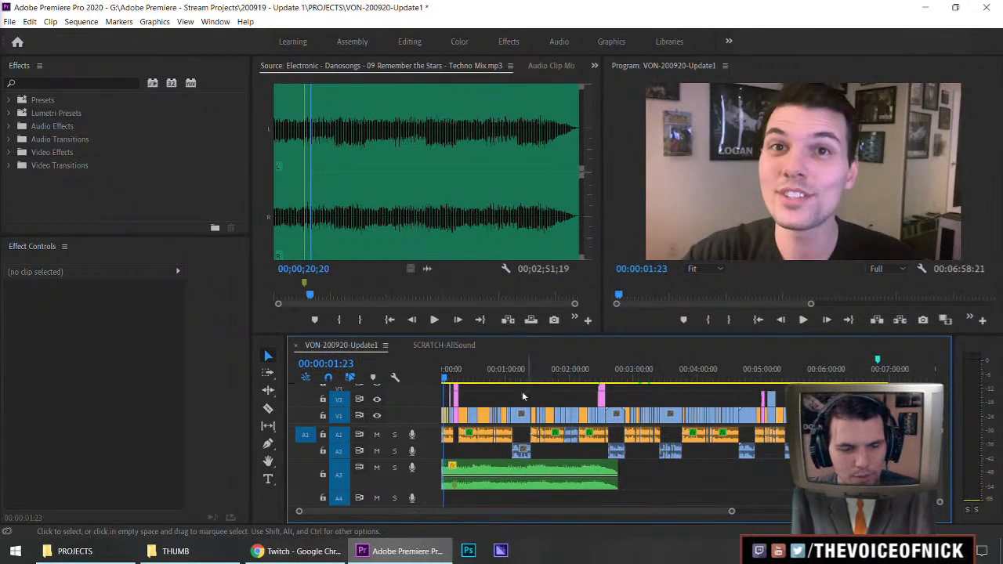
key("ctrl+s")
key("m")
key("m")
left_click(575, 205)
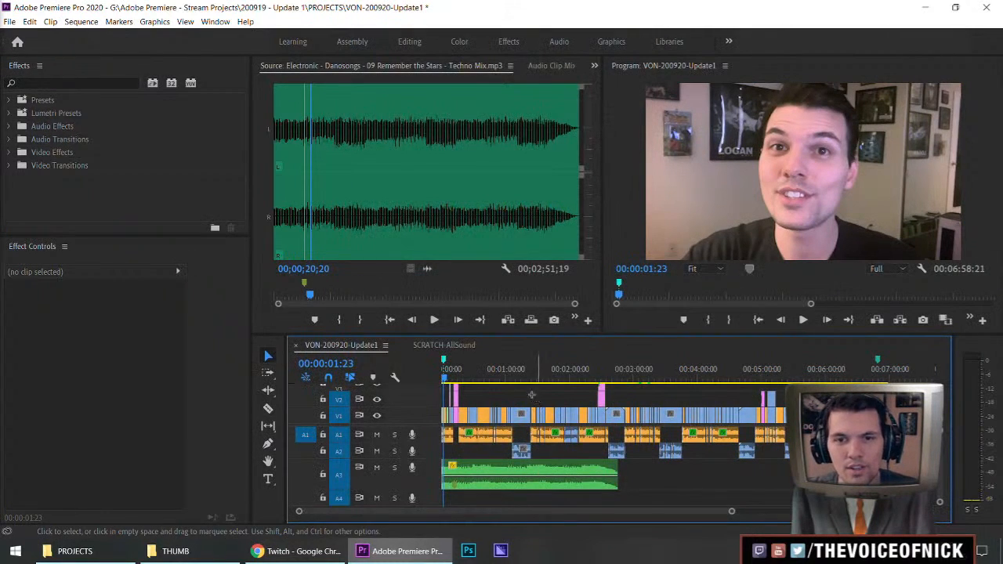
key("ctrl+s")
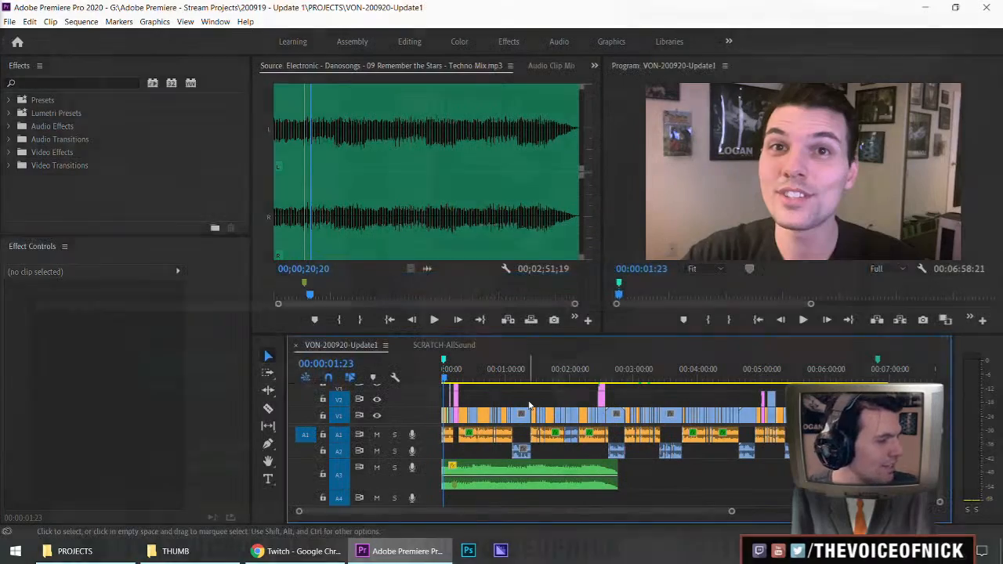